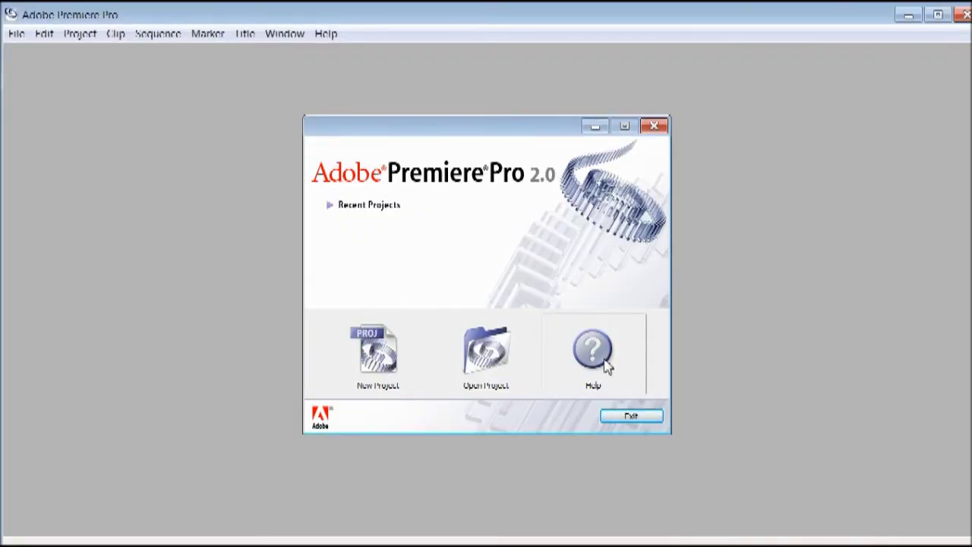
Minimize the open welcome window, launch Adobe Premiere Pro 2.0 from the installed programs and start a new project.
{"action": "left_click", "coordinate": [596, 127]}
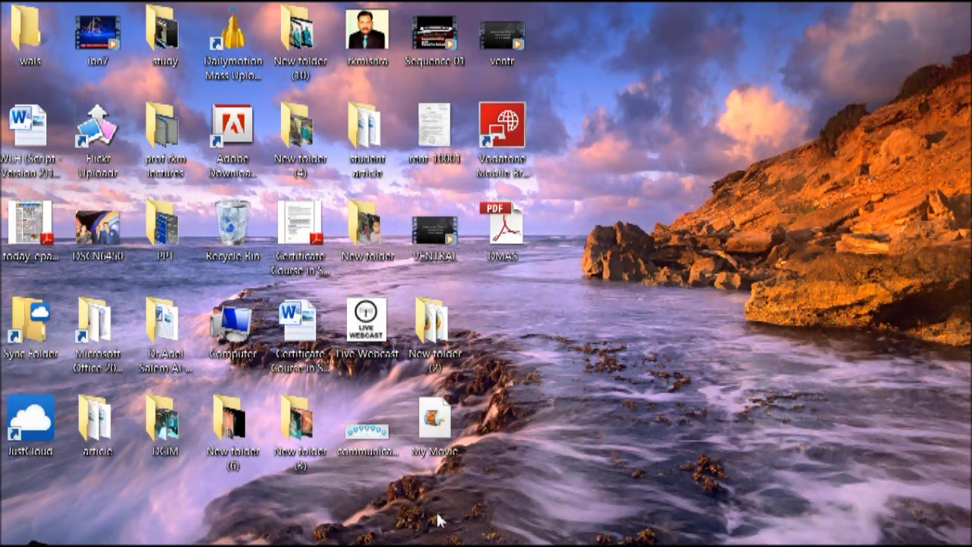
{"action": "mouse_move", "coordinate": [357, 544]}
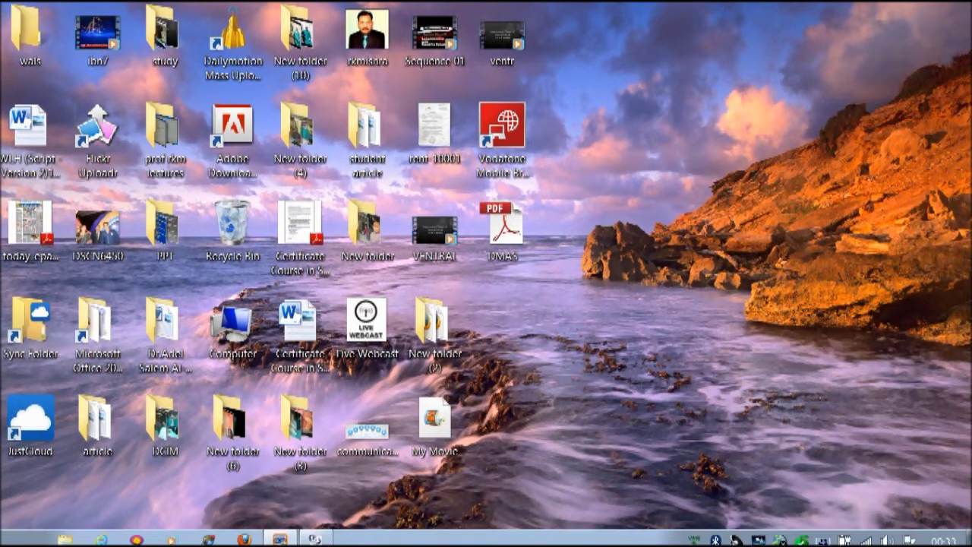
{"action": "left_click", "coordinate": [23, 539]}
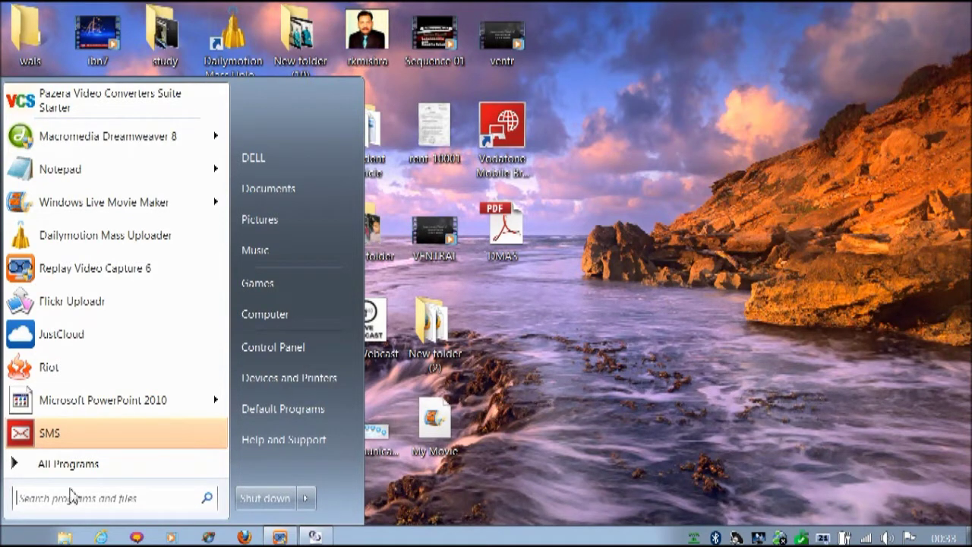
{"action": "left_click", "coordinate": [124, 463]}
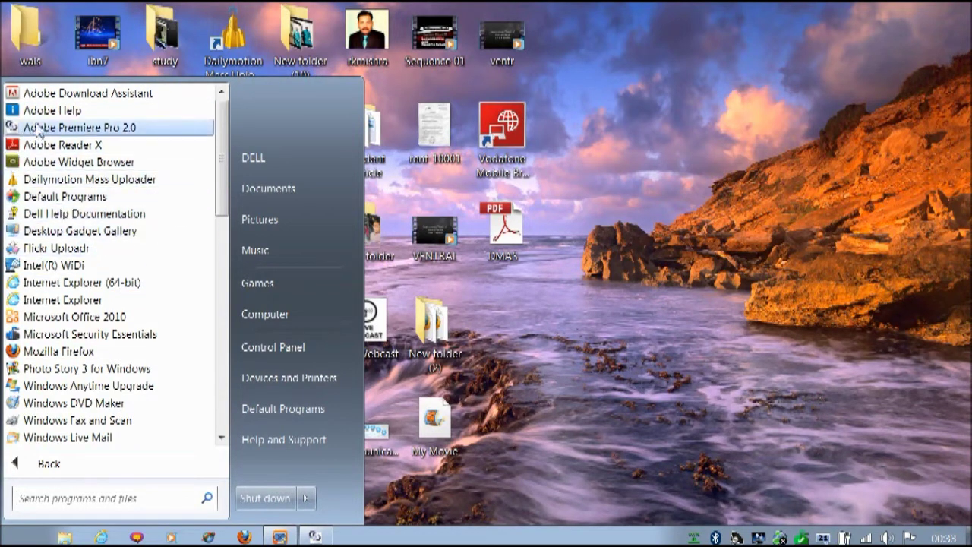
{"action": "left_click", "coordinate": [117, 129]}
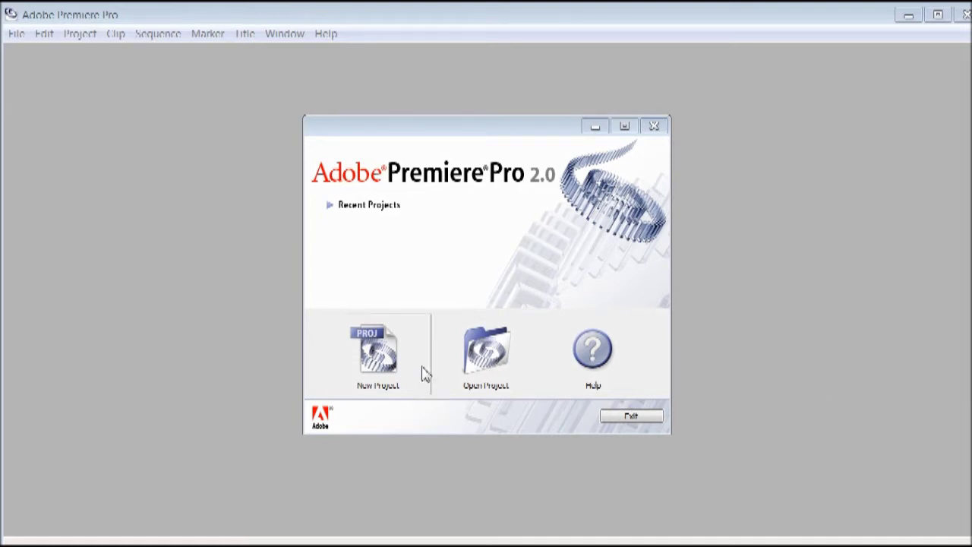
{"action": "left_click", "coordinate": [394, 348]}
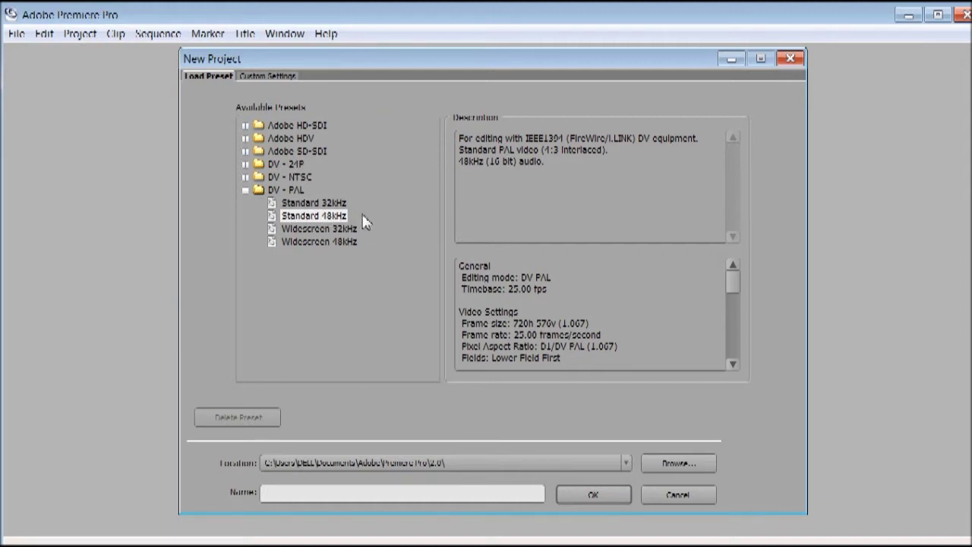
Examine the project presets available in the DV - NTSC and Adobe HDV groups.
{"action": "left_click", "coordinate": [245, 177]}
{"action": "left_click", "coordinate": [246, 177]}
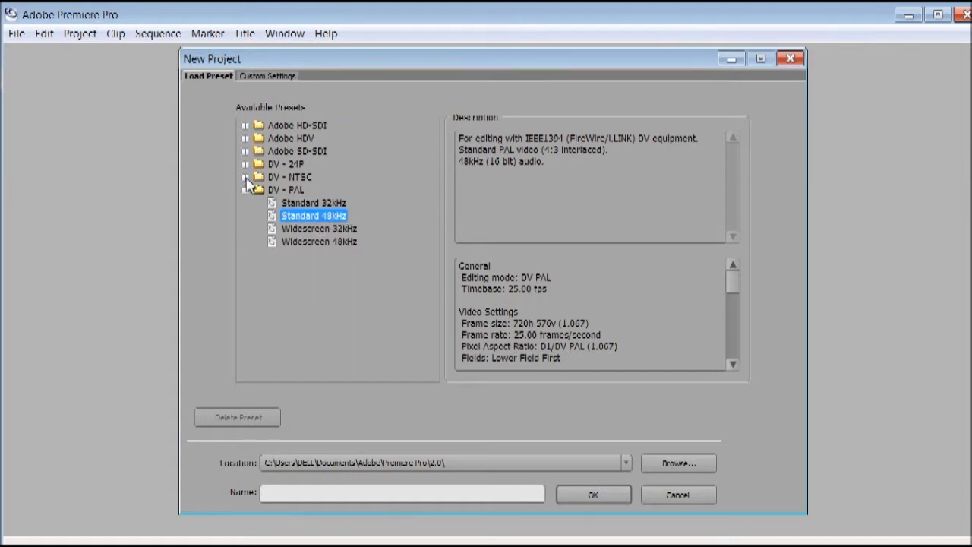
{"action": "left_click", "coordinate": [245, 139]}
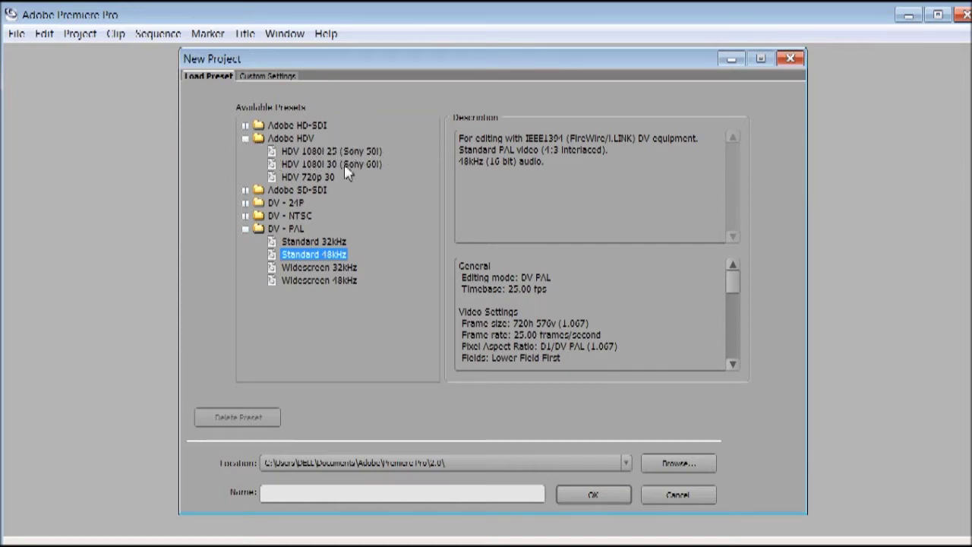
{"action": "left_click", "coordinate": [245, 139]}
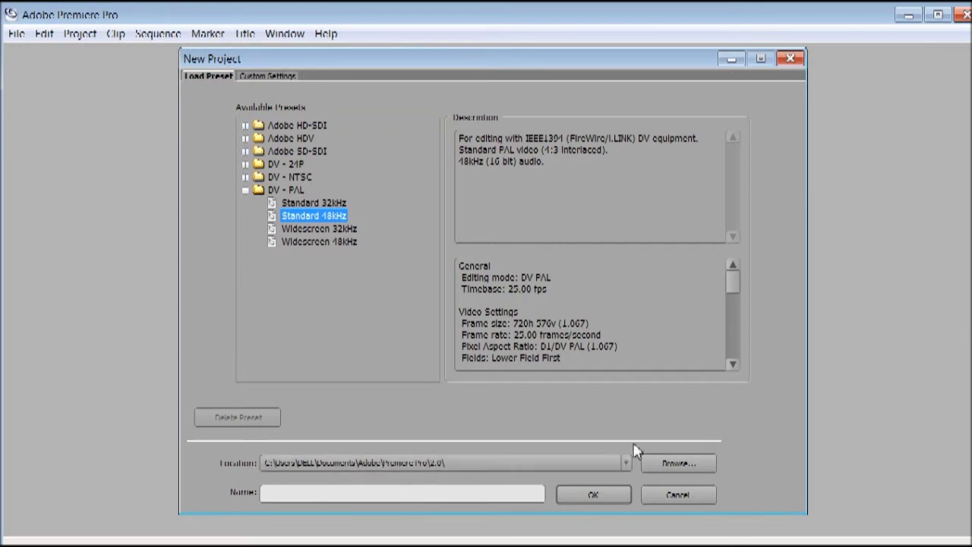
Set the project location to the Desktop and create the project with the name Laparoscopy.
{"action": "left_click", "coordinate": [695, 467]}
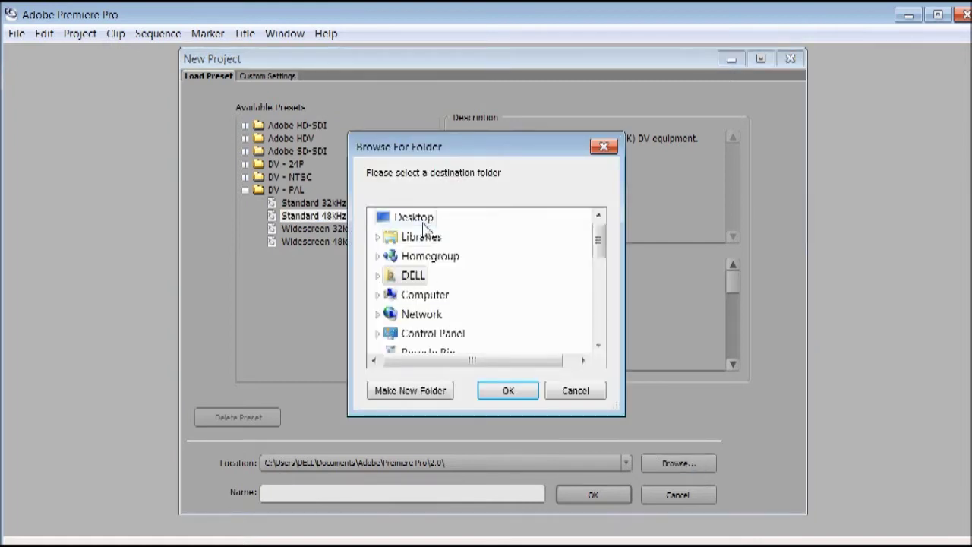
{"action": "left_click", "coordinate": [421, 220]}
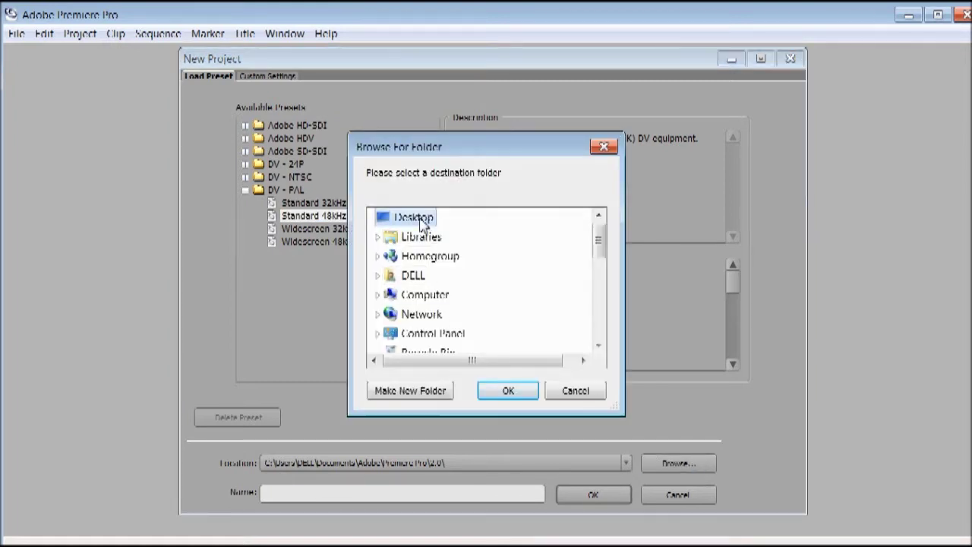
{"action": "left_click", "coordinate": [513, 395]}
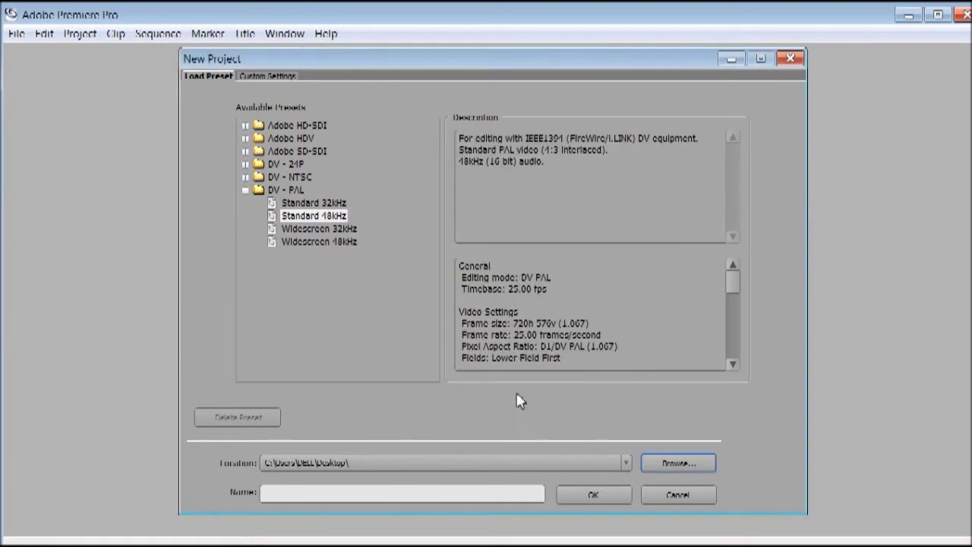
{"action": "left_click", "coordinate": [385, 501]}
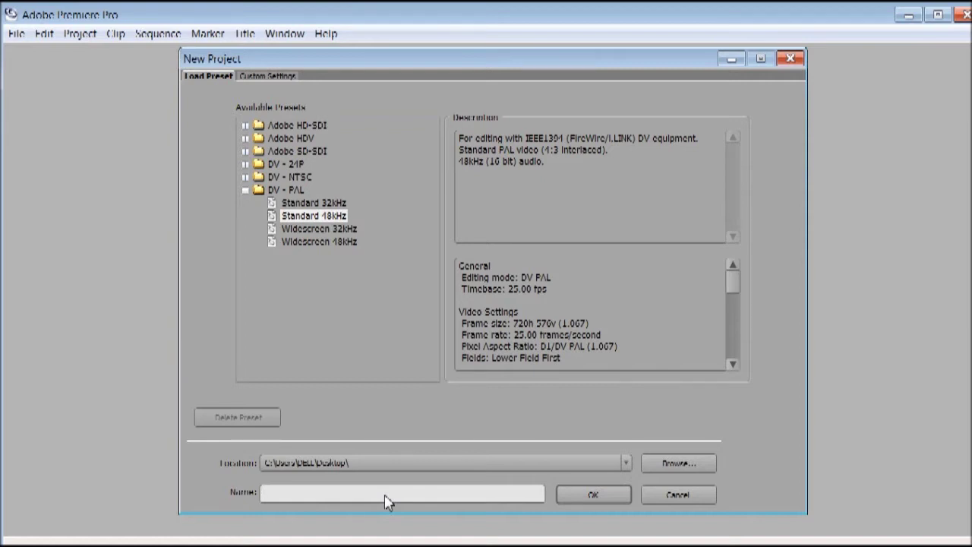
{"action": "type", "text": "Laparoscopy"}
{"action": "left_click", "coordinate": [604, 500]}
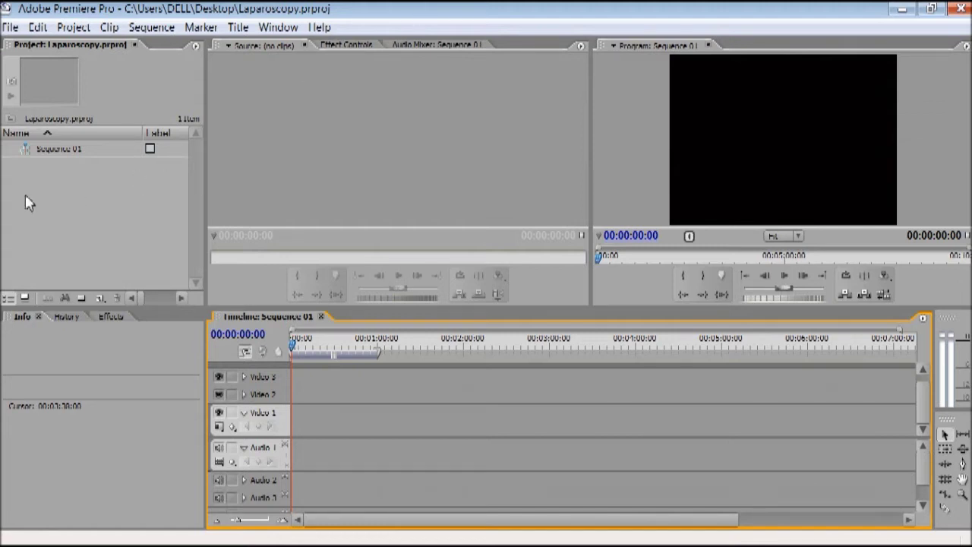
Import the video "total" from the Training\TLH folder on Local Disk (D:) into the project.
{"action": "left_click", "coordinate": [120, 213]}
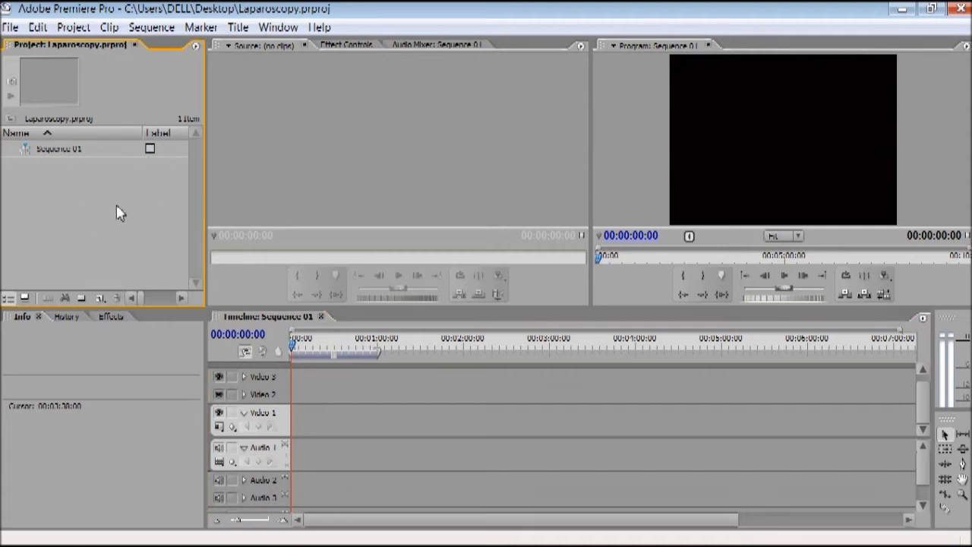
{"action": "double_click", "coordinate": [119, 212]}
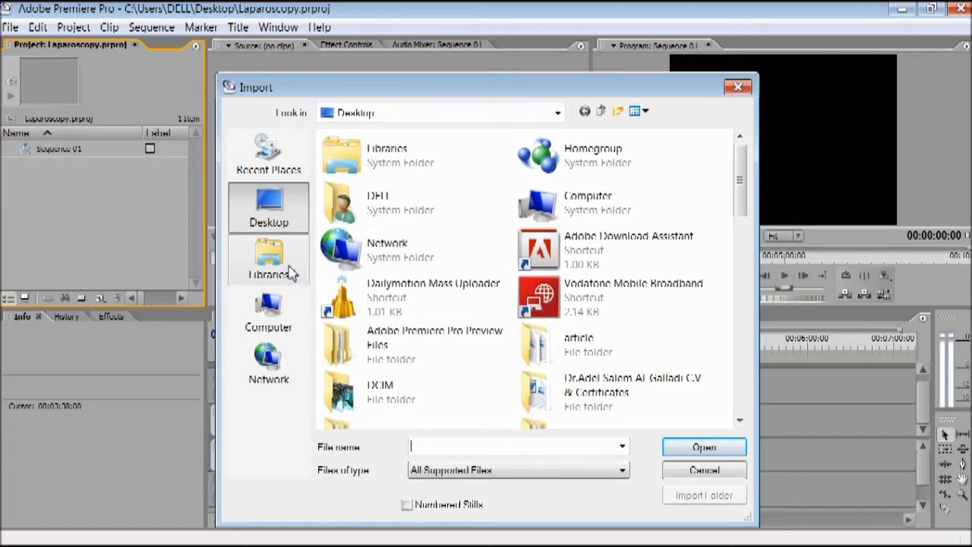
{"action": "left_click", "coordinate": [282, 319]}
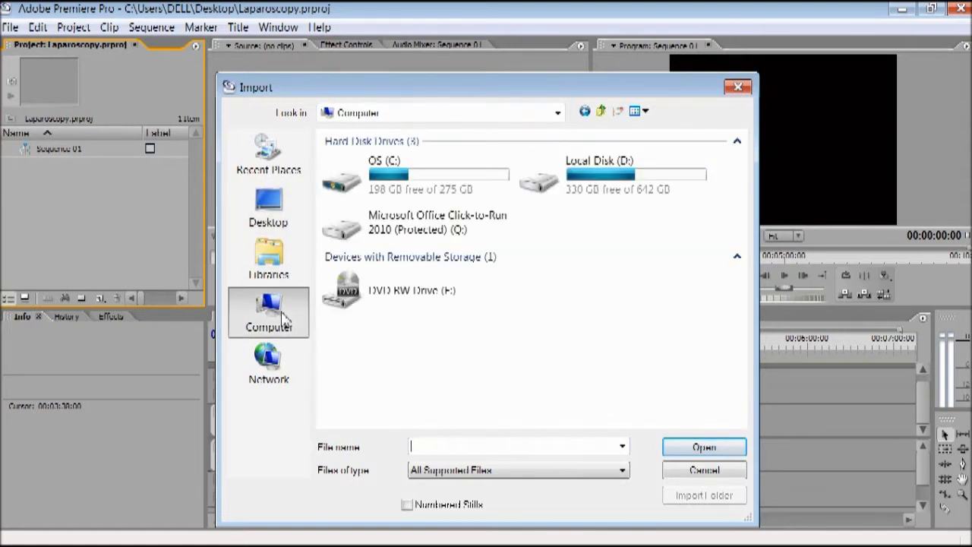
{"action": "double_click", "coordinate": [629, 178]}
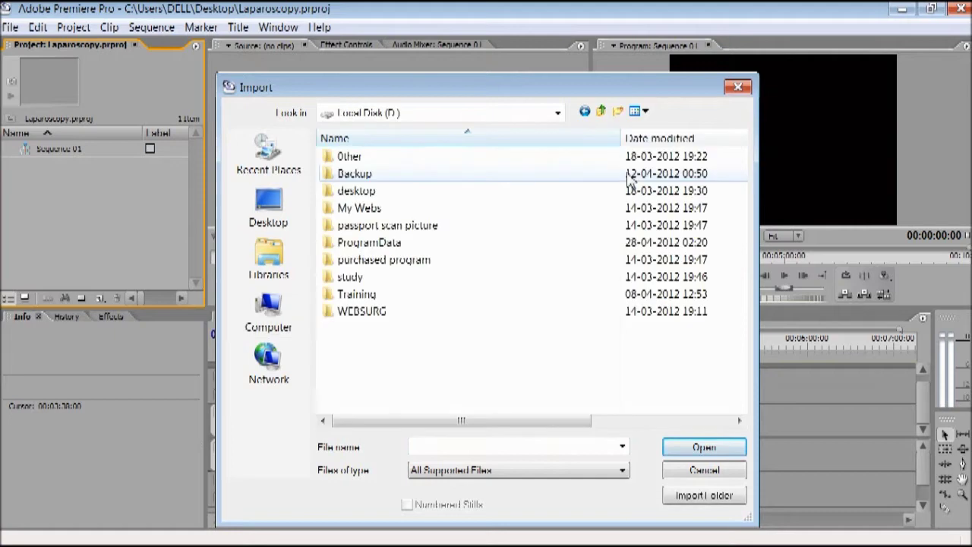
{"action": "double_click", "coordinate": [334, 297]}
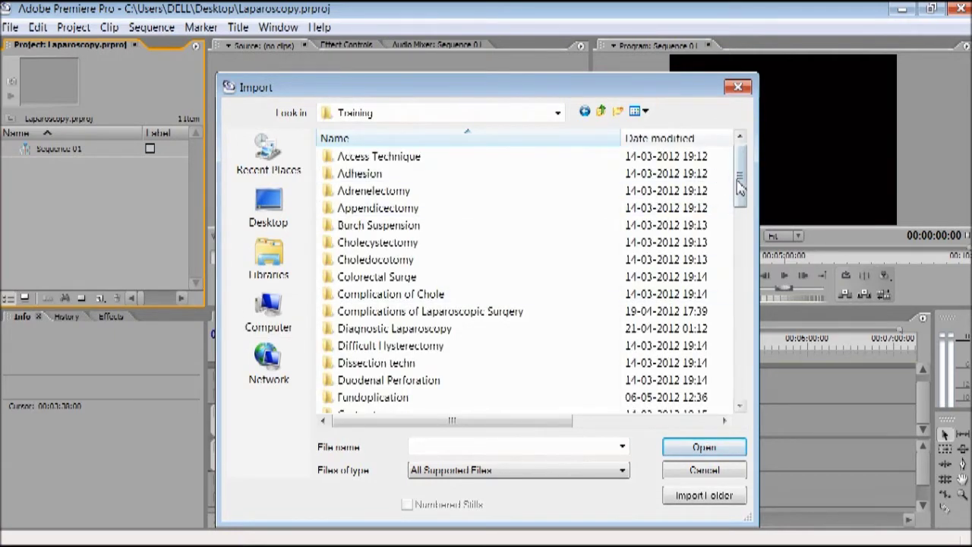
{"action": "left_click_drag", "start_coordinate": [739, 188], "coordinate": [752, 362]}
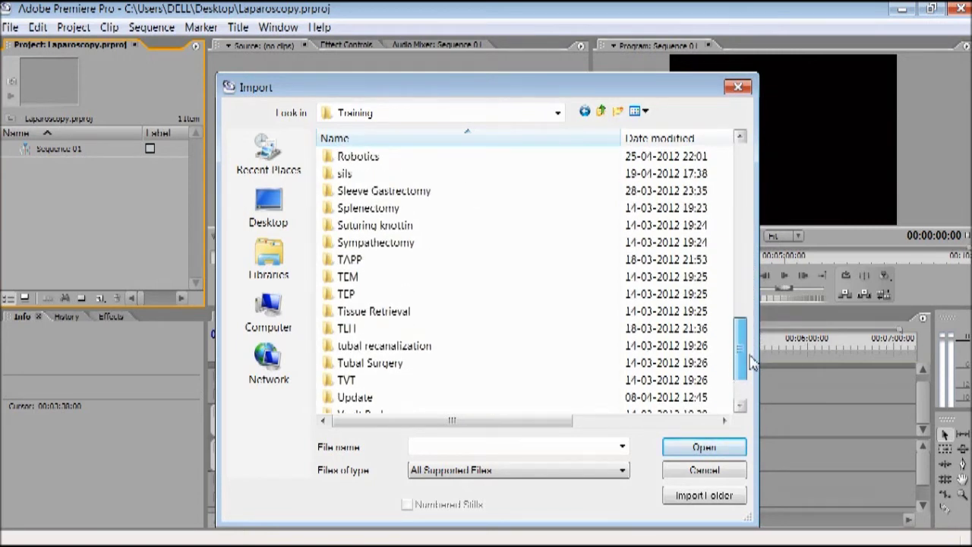
{"action": "left_click", "coordinate": [428, 330]}
{"action": "double_click", "coordinate": [428, 330]}
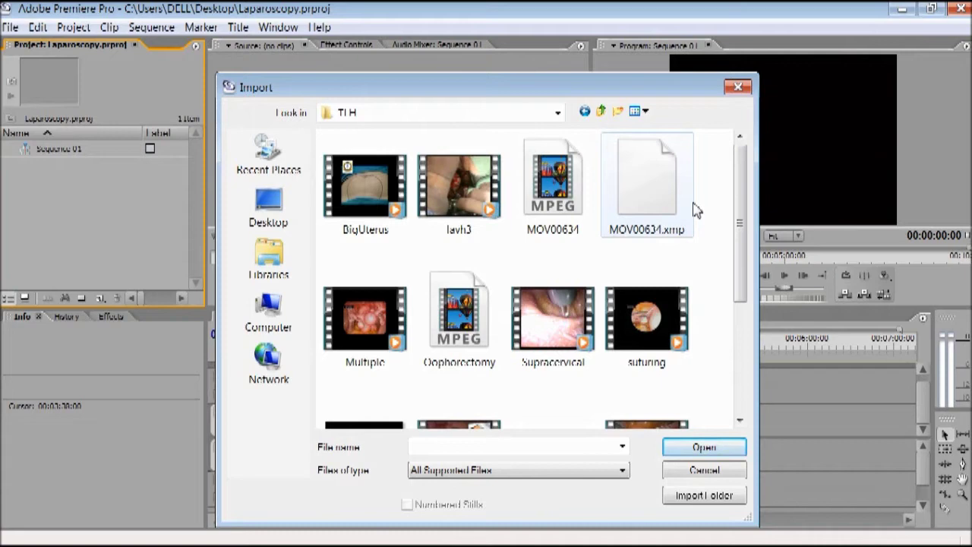
{"action": "left_click_drag", "start_coordinate": [740, 207], "coordinate": [752, 341]}
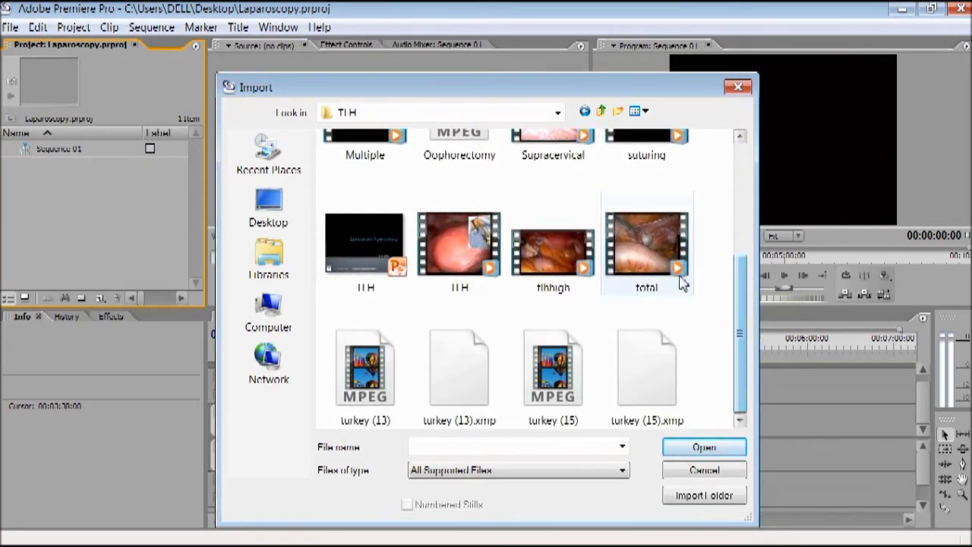
{"action": "double_click", "coordinate": [661, 265]}
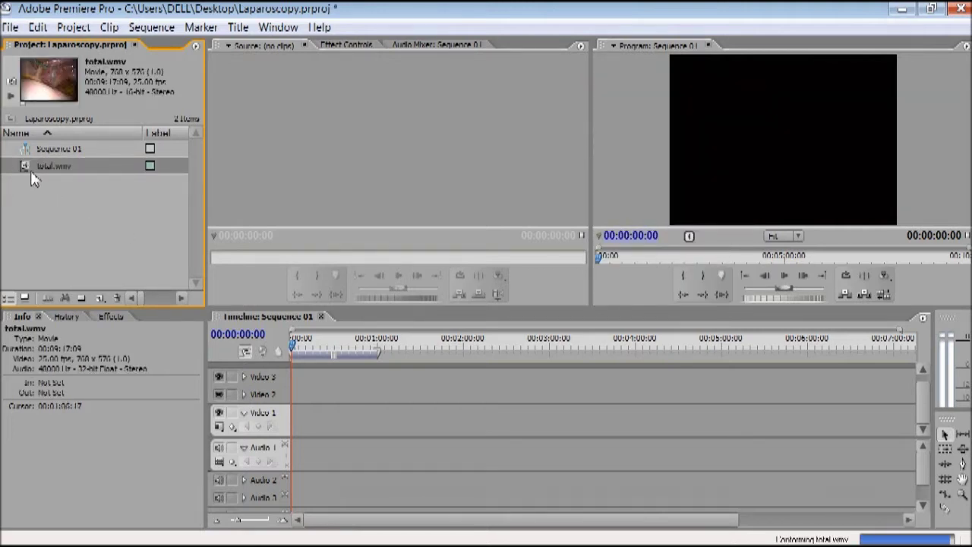
Load total.wmv into the Source monitor and play its opening, stopping at about 17 seconds.
{"action": "left_click_drag", "start_coordinate": [26, 174], "coordinate": [382, 148]}
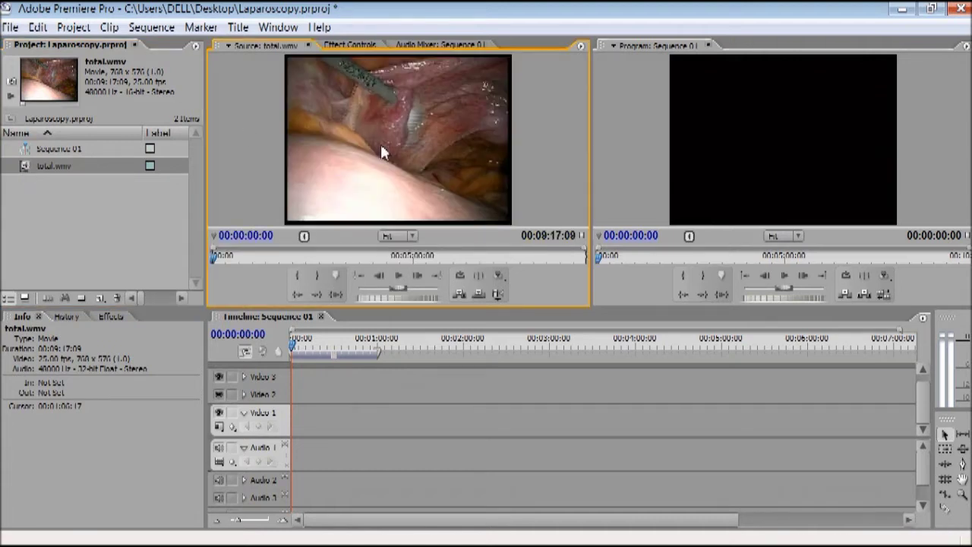
{"action": "left_click", "coordinate": [400, 276]}
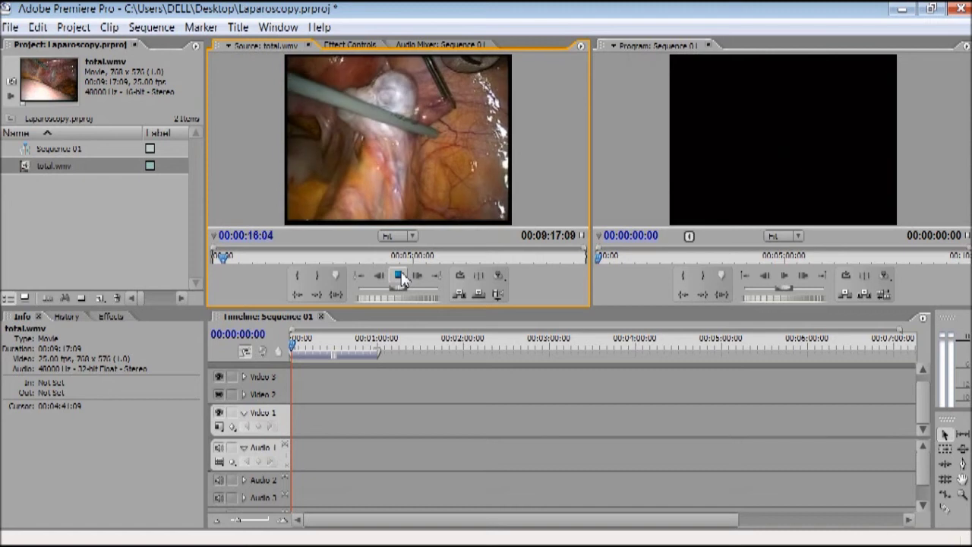
{"action": "left_click", "coordinate": [400, 277]}
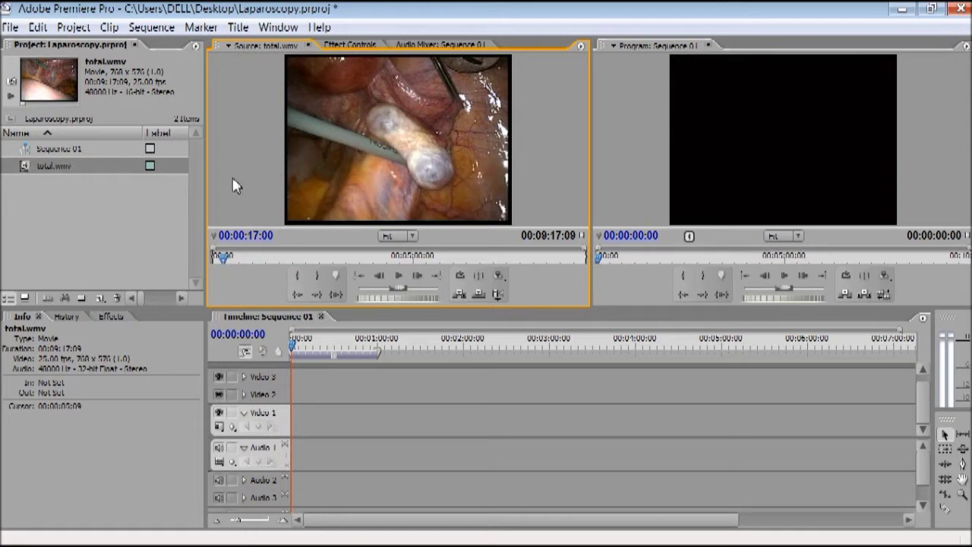
Place total.wmv at the start of the Video 1 track and preview the sequence in the Program monitor.
{"action": "left_click", "coordinate": [27, 173]}
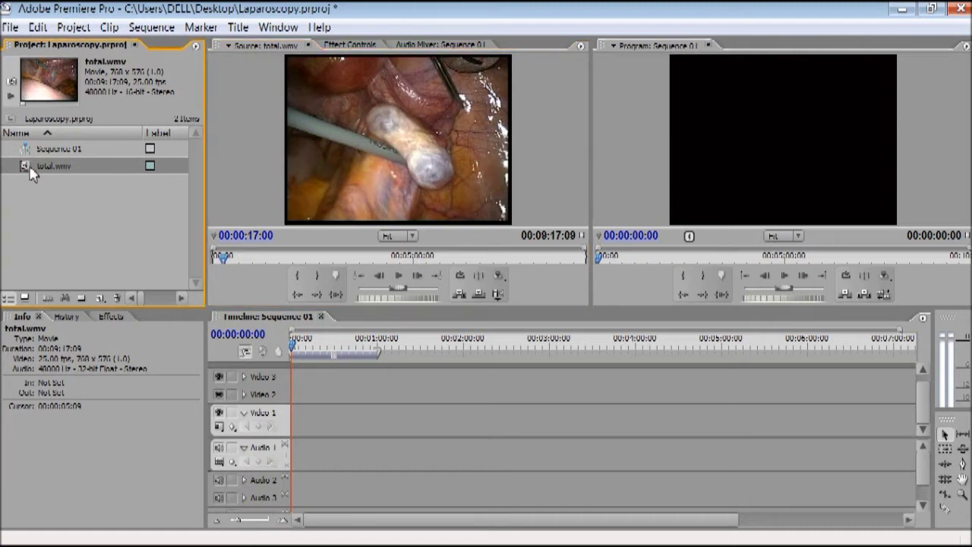
{"action": "left_click_drag", "start_coordinate": [206, 281], "coordinate": [298, 429]}
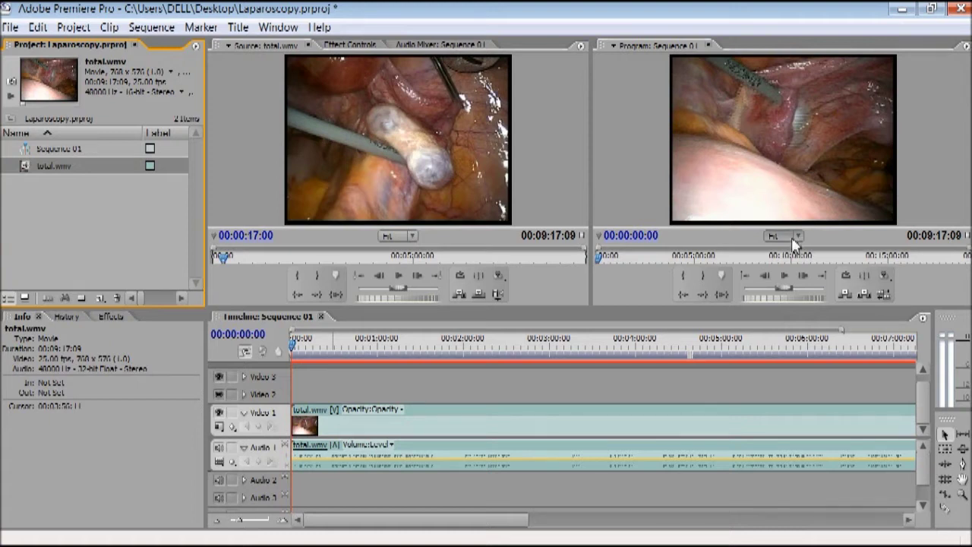
{"action": "left_click", "coordinate": [786, 278]}
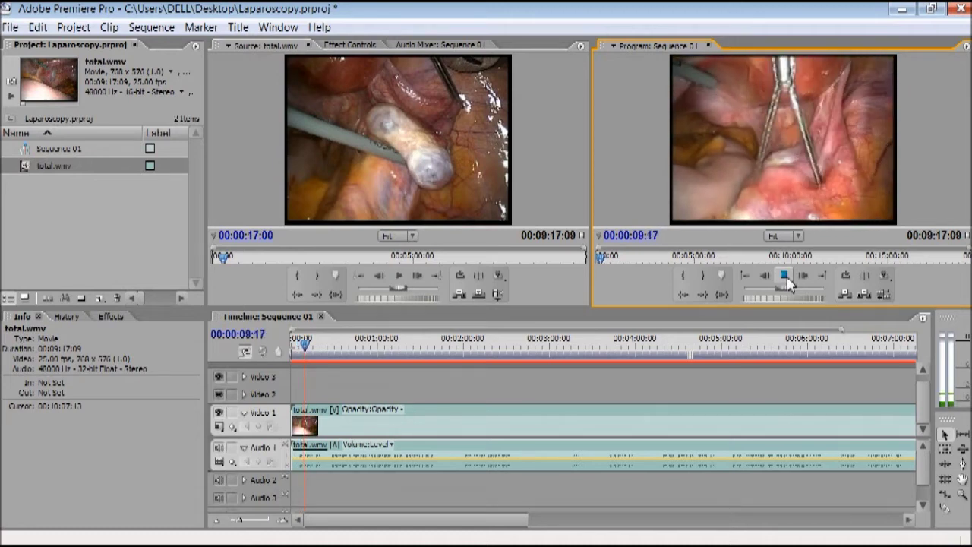
{"action": "left_click", "coordinate": [786, 281]}
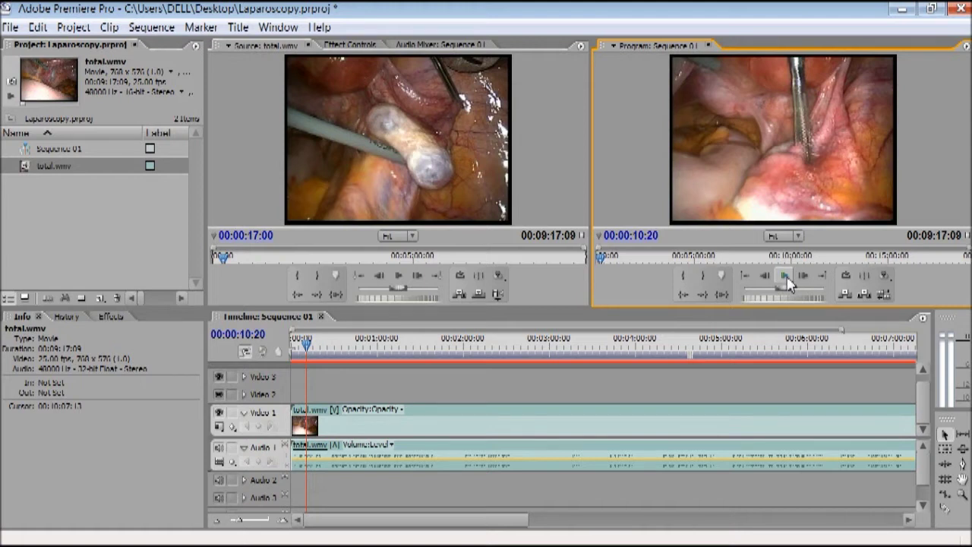
{"action": "left_click", "coordinate": [787, 281]}
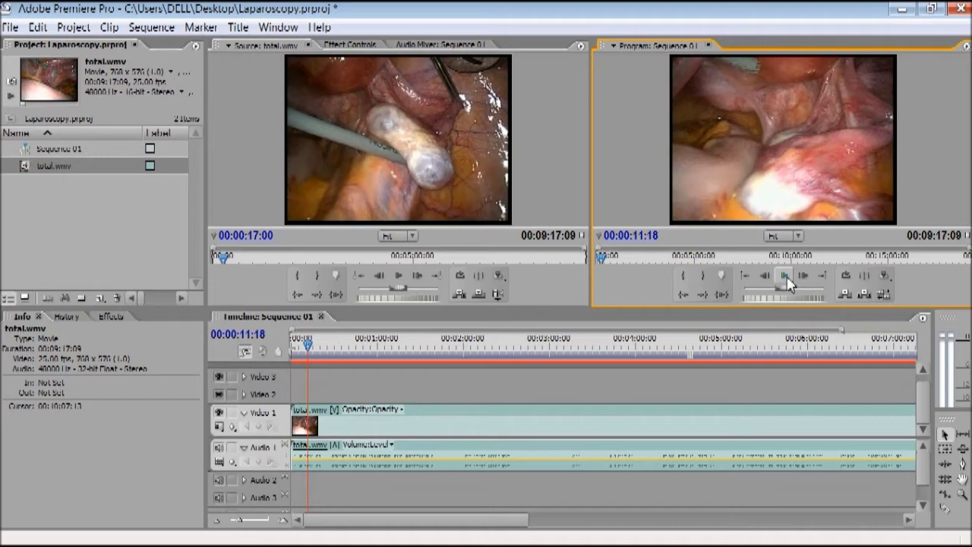
{"action": "left_click", "coordinate": [785, 277]}
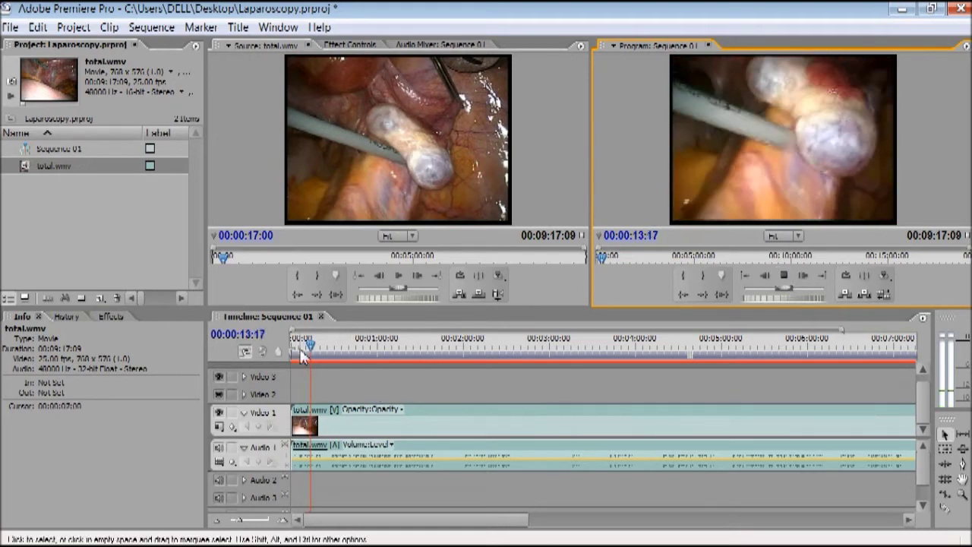
Move the sequence playhead to about 00:00:23:00 and play a few seconds from there, stopping at about 00:00:27:20.
{"action": "left_click", "coordinate": [328, 346]}
{"action": "mouse_move", "coordinate": [327, 347]}
{"action": "left_mouse_down"}
{"action": "mouse_move", "coordinate": [366, 351]}
{"action": "mouse_move", "coordinate": [328, 356]}
{"action": "left_mouse_up"}
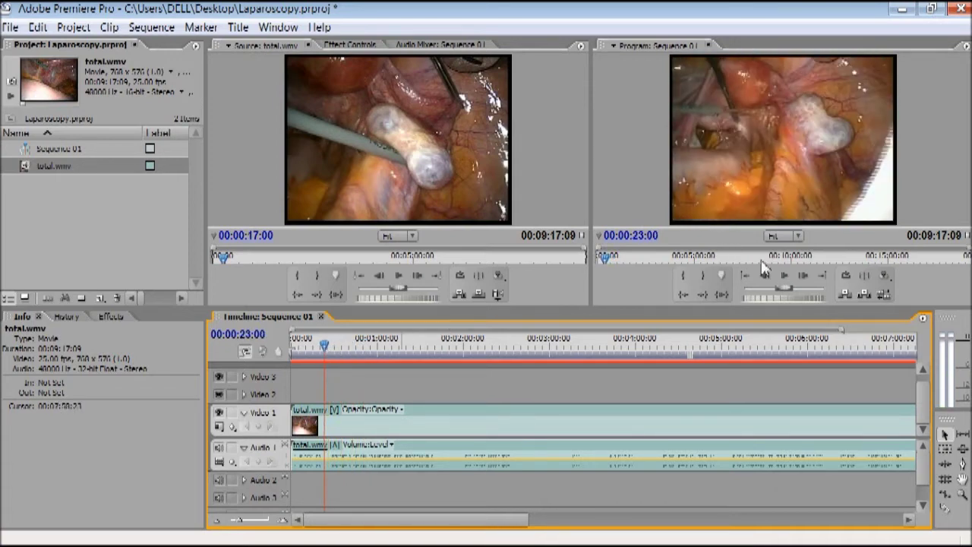
{"action": "left_click", "coordinate": [785, 275]}
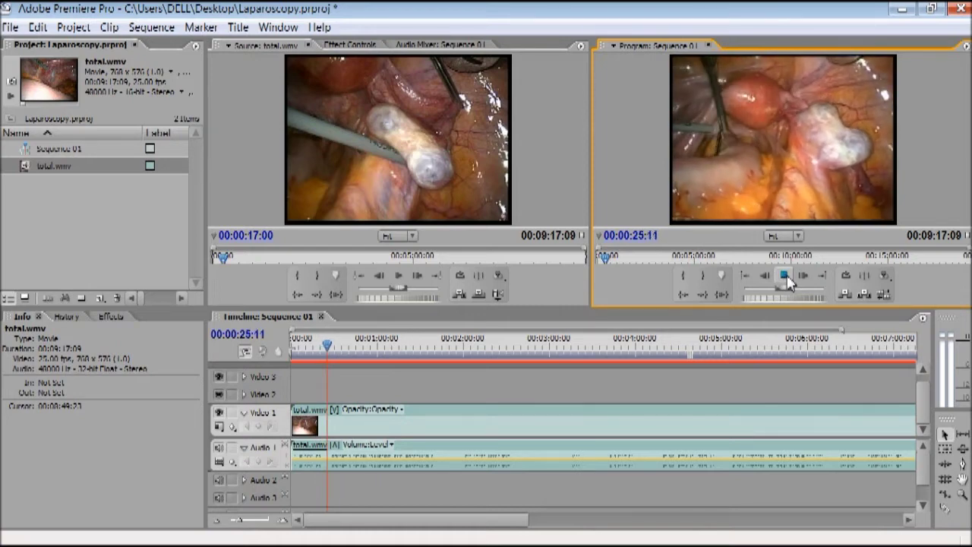
{"action": "left_click", "coordinate": [787, 278]}
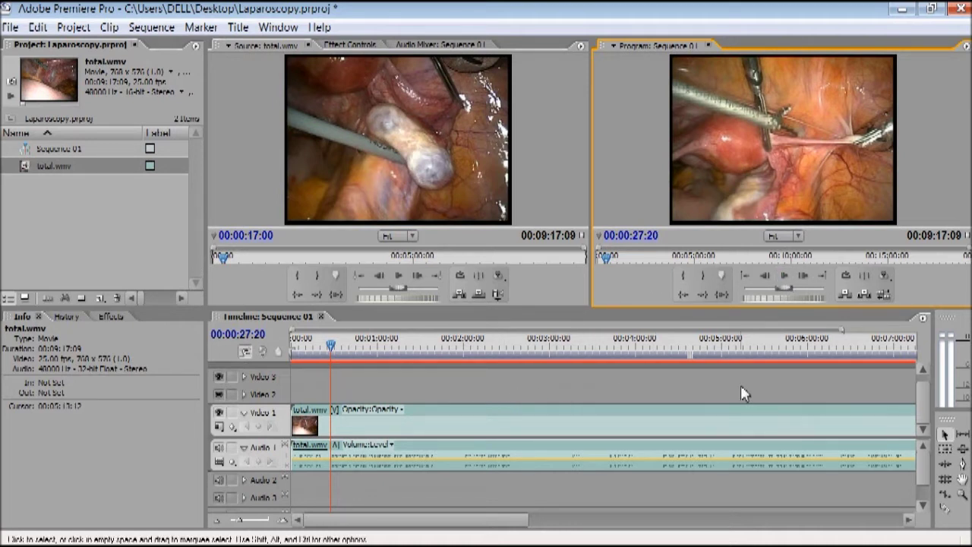
Split total.wmv at 00:00:27:20 with the Razor tool and ripple-delete the segment before the cut.
{"action": "left_click", "coordinate": [946, 514]}
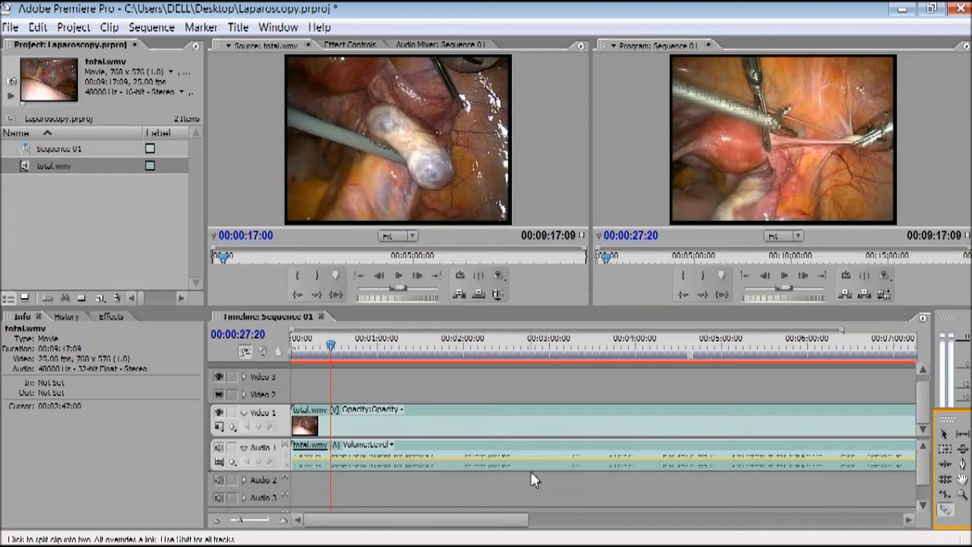
{"action": "left_click", "coordinate": [333, 431]}
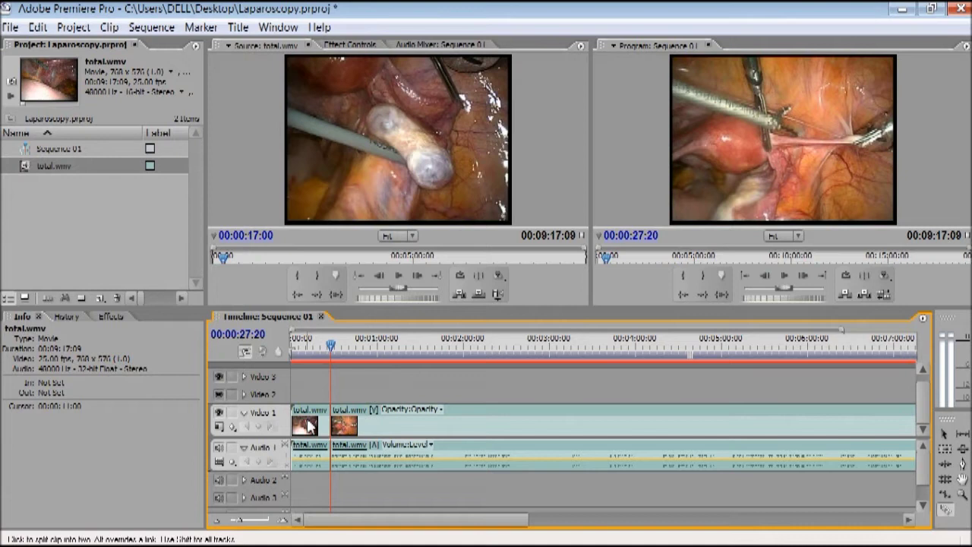
{"action": "right_click", "coordinate": [308, 426]}
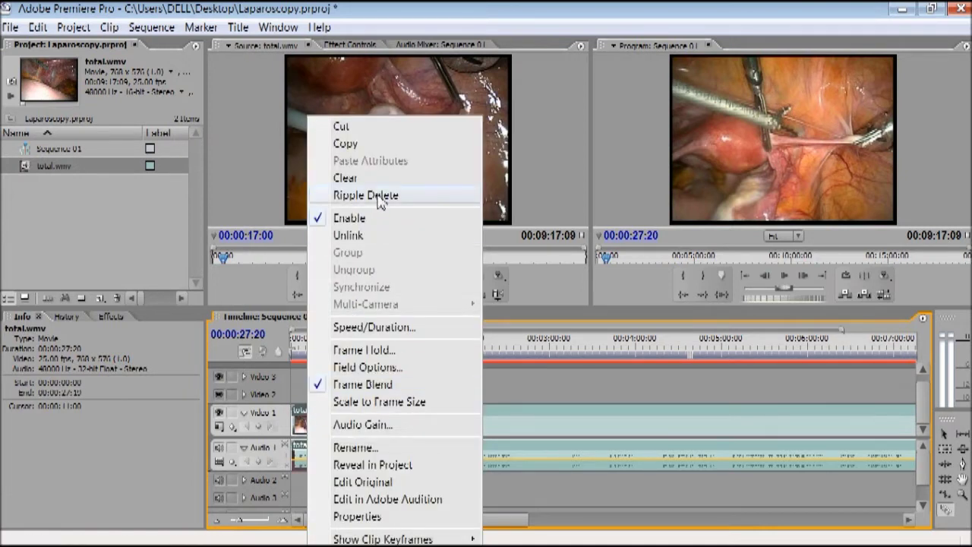
{"action": "left_click", "coordinate": [382, 201]}
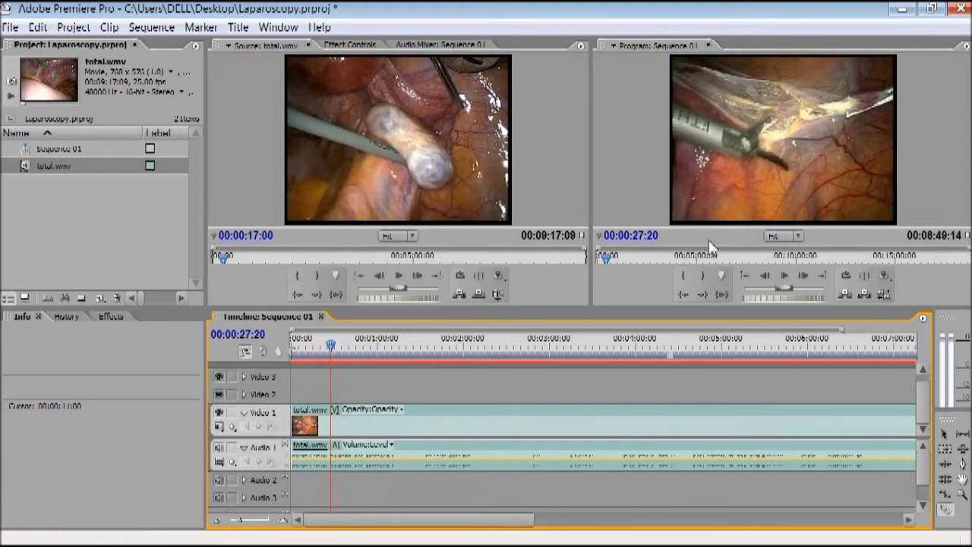
Preview the trimmed sequence briefly from the current position and from its start, and return the playhead to 00:00:00:00.
{"action": "left_click", "coordinate": [787, 282]}
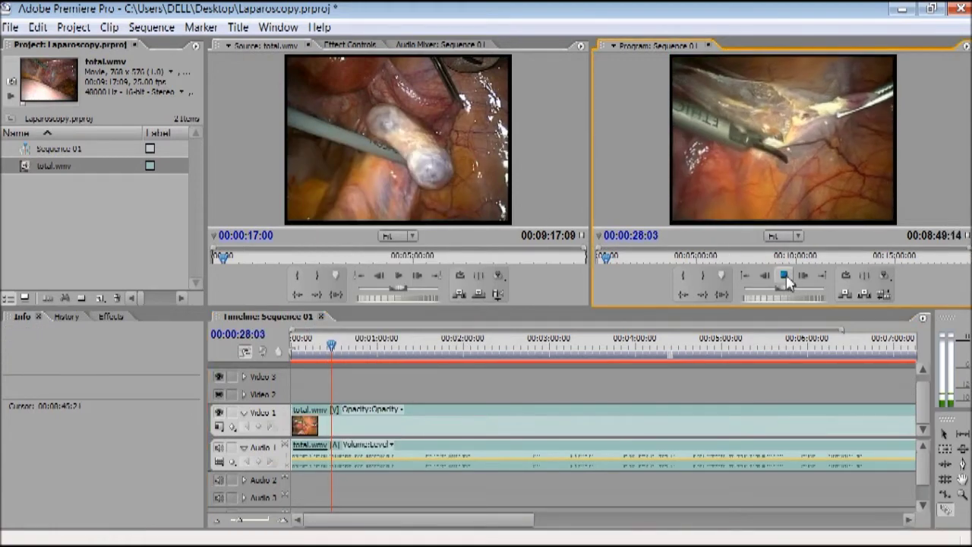
{"action": "left_click", "coordinate": [787, 282]}
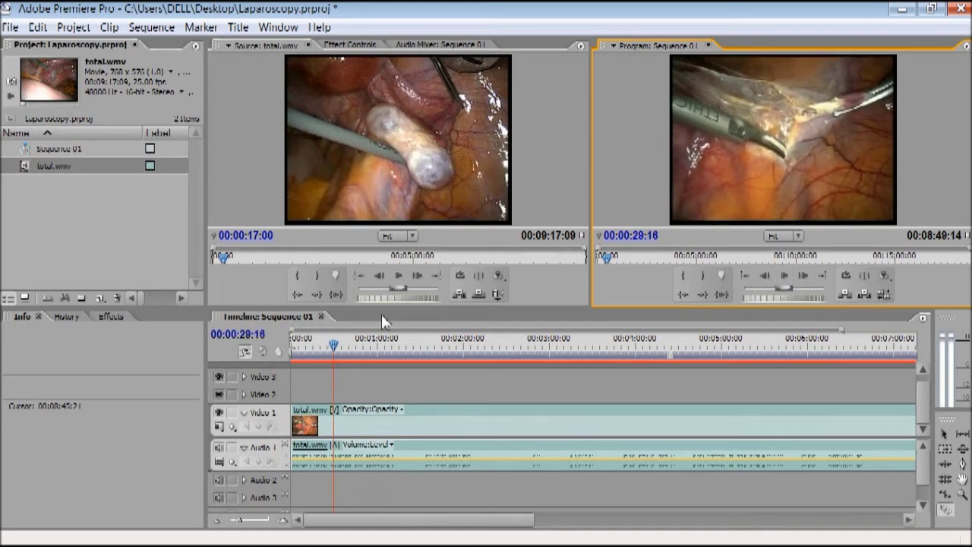
{"action": "left_click_drag", "start_coordinate": [336, 351], "coordinate": [293, 358]}
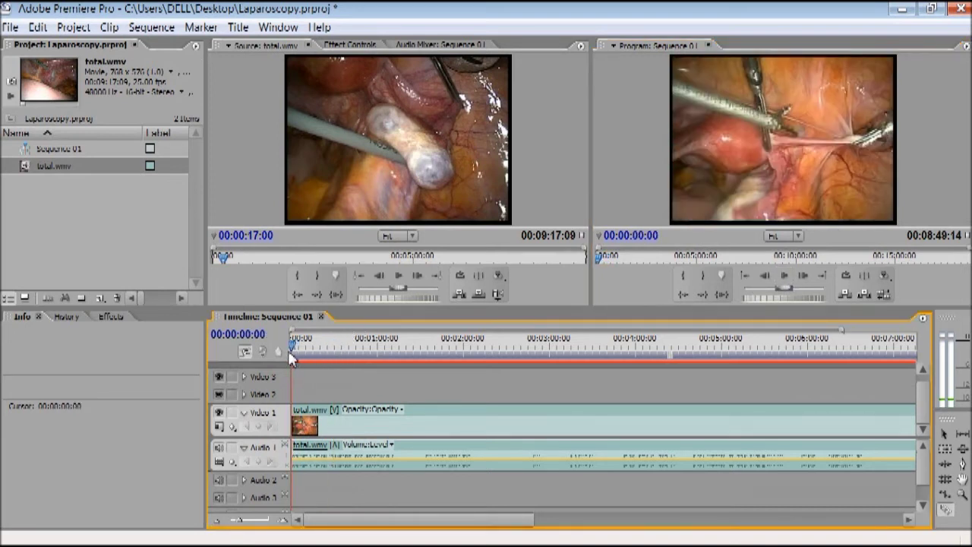
{"action": "left_click", "coordinate": [784, 277]}
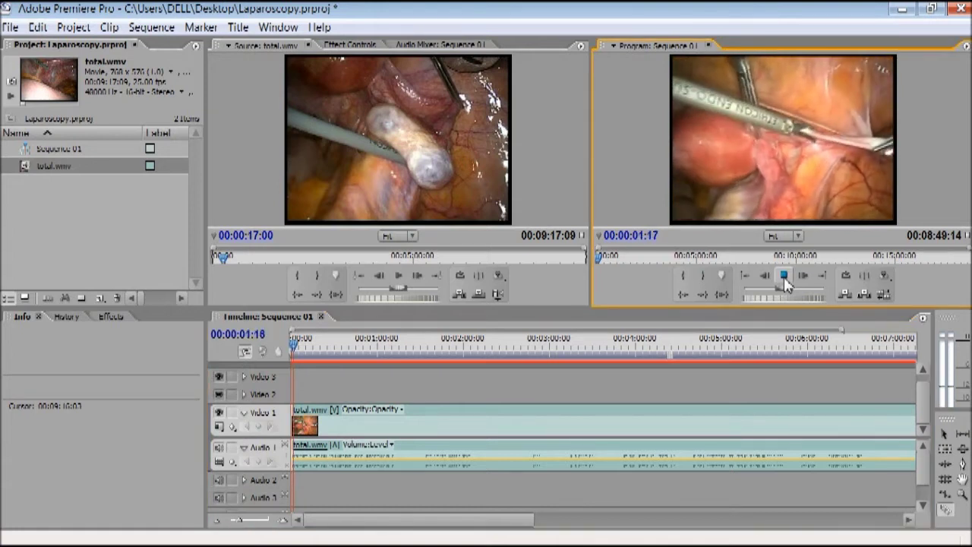
{"action": "left_click", "coordinate": [784, 277]}
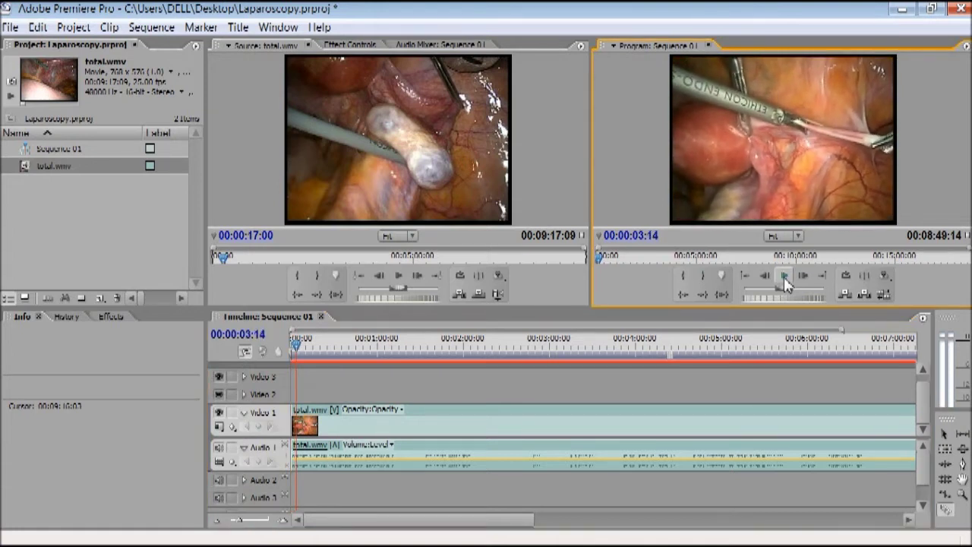
{"action": "left_click", "coordinate": [296, 347]}
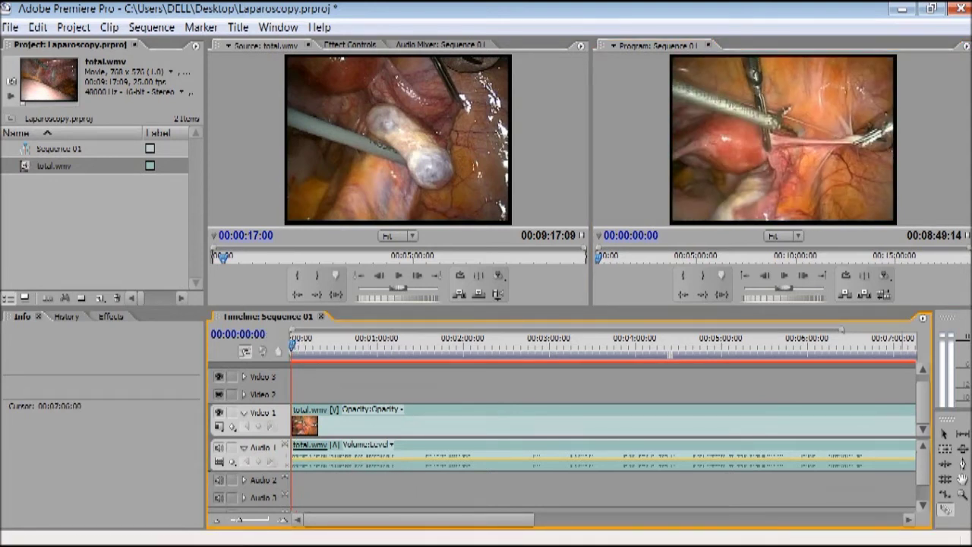
Switch to the Selection tool, open the Audio Mixer for Sequence 01 and lower the Master volume to -∞.
{"action": "left_click", "coordinate": [945, 436]}
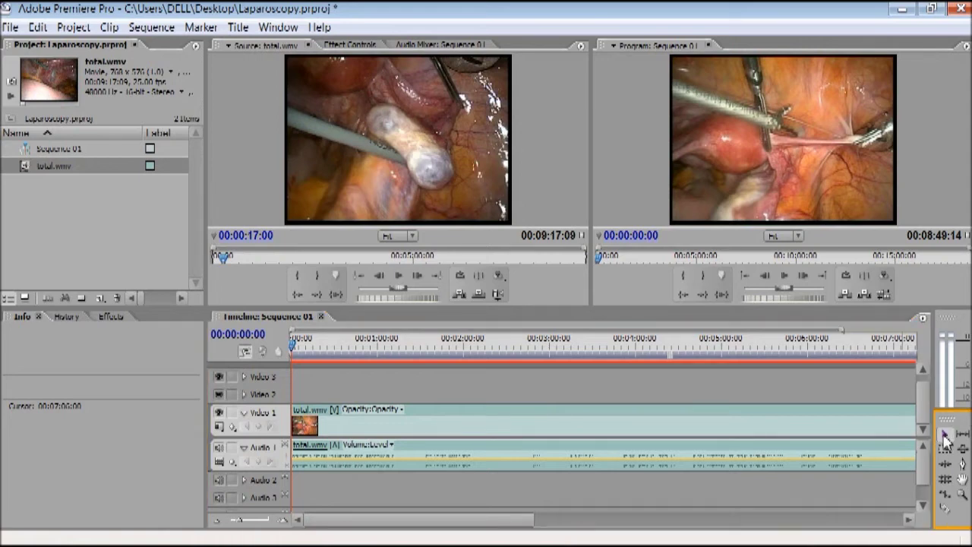
{"action": "double_click", "coordinate": [326, 466]}
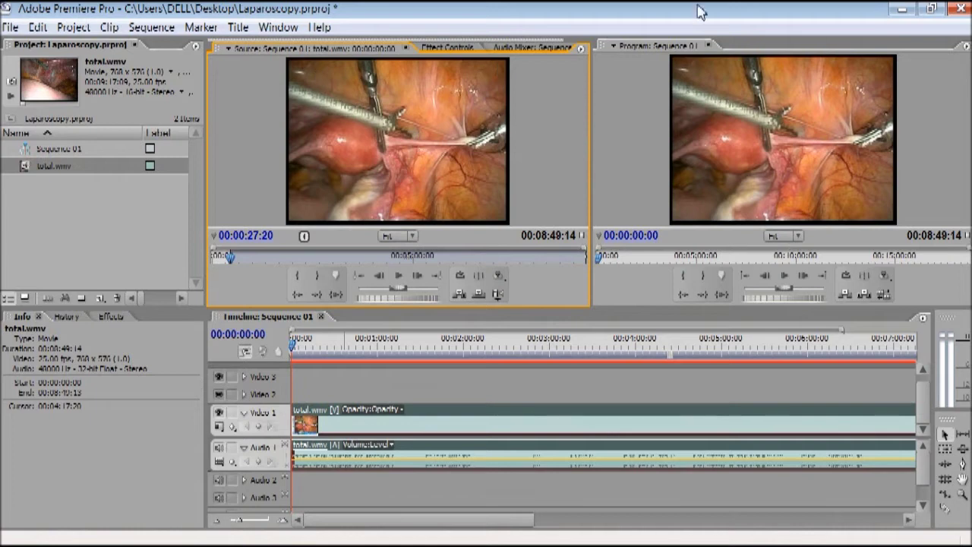
{"action": "left_click", "coordinate": [514, 48]}
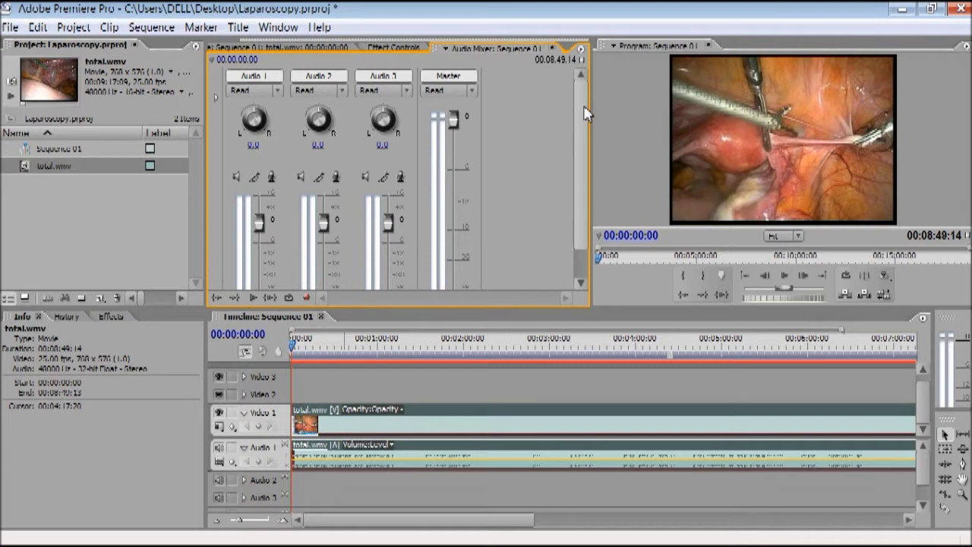
{"action": "scroll", "coordinate": [577, 165], "scroll_direction": "down", "scroll_amount": 2}
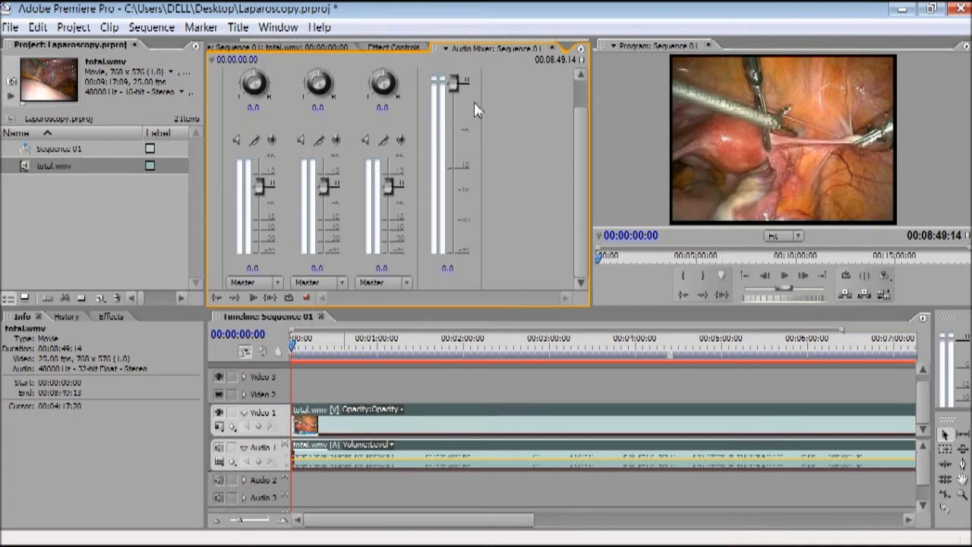
{"action": "left_click_drag", "start_coordinate": [456, 88], "coordinate": [454, 262]}
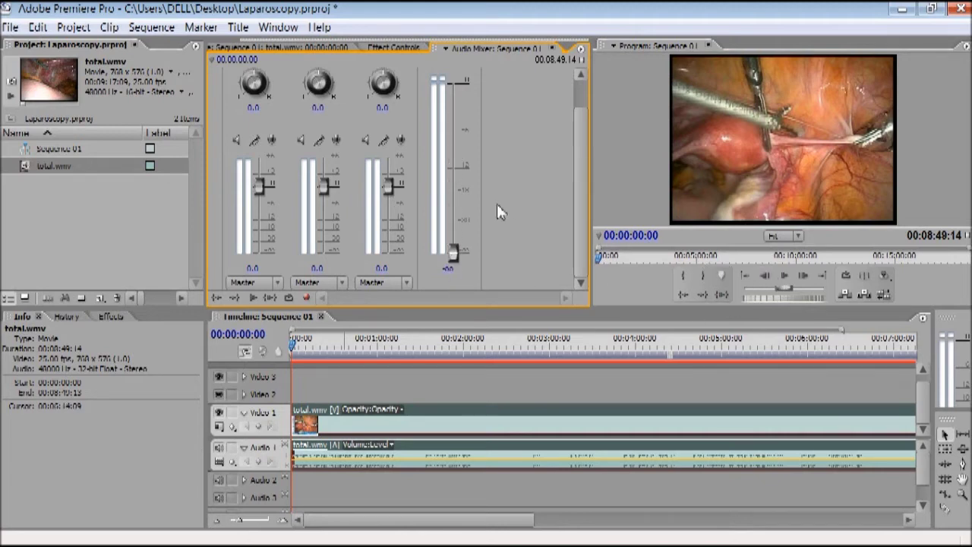
Play the sequence with the silenced master to about 00:00:08:02 and return the playhead to the start.
{"action": "left_click", "coordinate": [785, 277]}
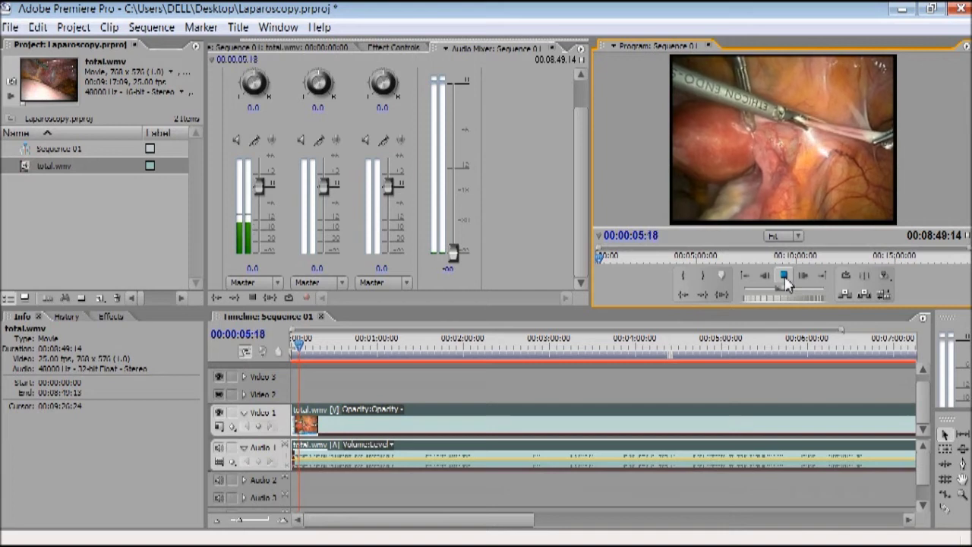
{"action": "left_click", "coordinate": [787, 281]}
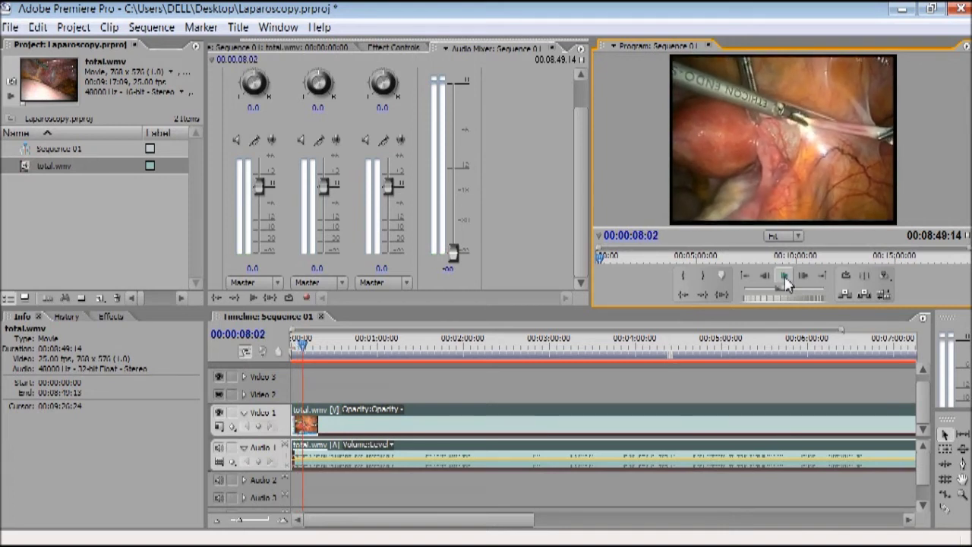
{"action": "left_click", "coordinate": [296, 348]}
{"action": "key", "text": "space"}
{"action": "left_click", "coordinate": [294, 348]}
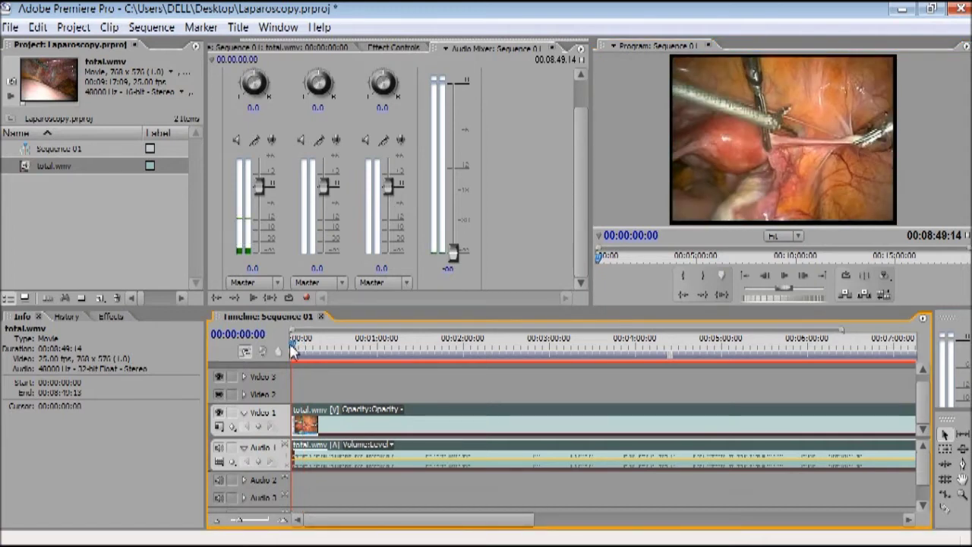
Import the song "(Rani)Pada Jeena Tere Bin" from the my music folder and place it at the start of the Audio 2 track.
{"action": "double_click", "coordinate": [68, 230]}
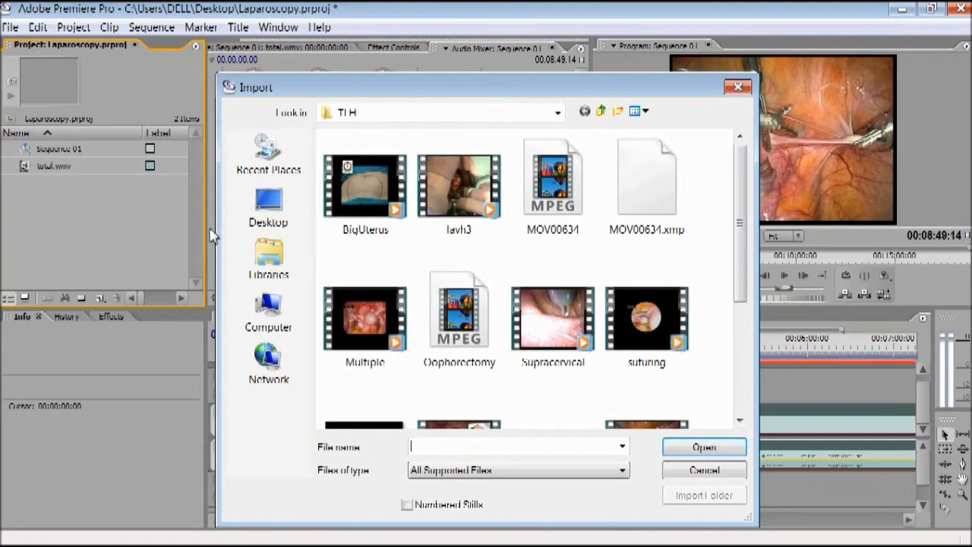
{"action": "left_click", "coordinate": [280, 260]}
{"action": "double_click", "coordinate": [554, 168]}
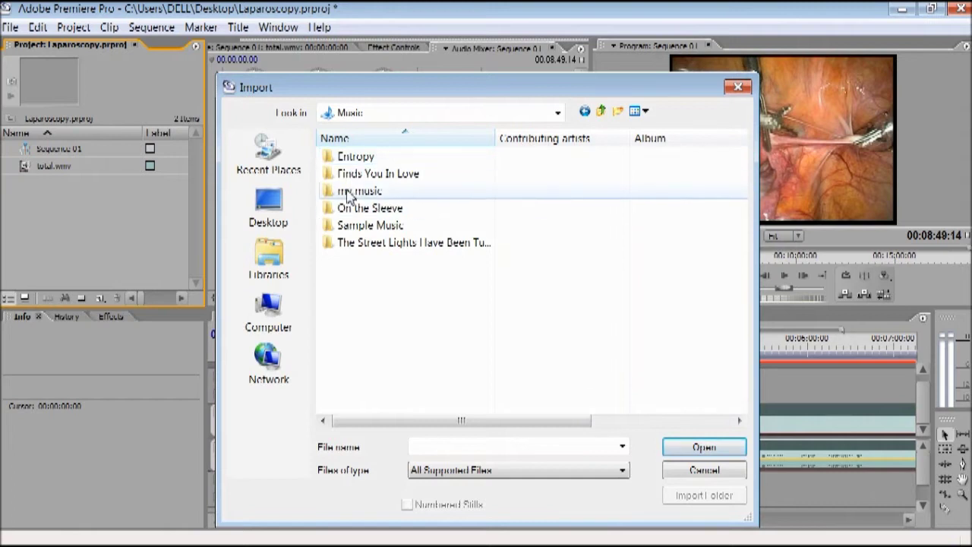
{"action": "double_click", "coordinate": [349, 192]}
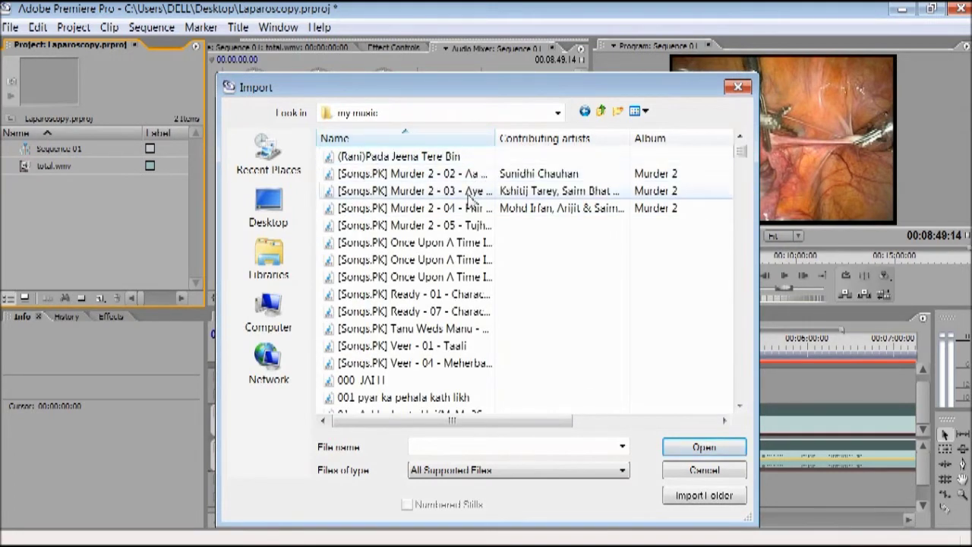
{"action": "double_click", "coordinate": [435, 158]}
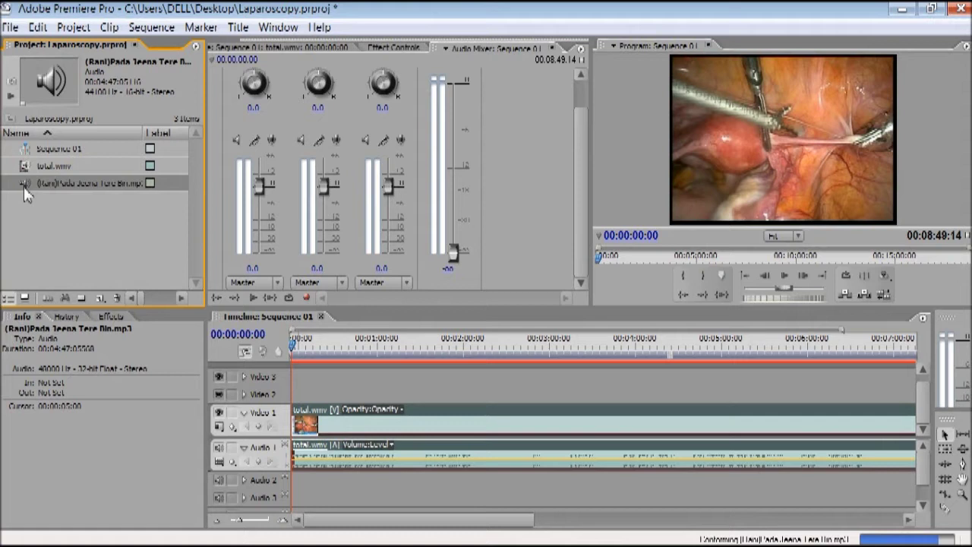
{"action": "left_click_drag", "start_coordinate": [84, 183], "coordinate": [300, 489]}
Balance the mixer levels while the sequence plays: Master -20.7, Audio 2 at 6.0 and Audio 1 at -∞.
{"action": "left_click", "coordinate": [785, 275]}
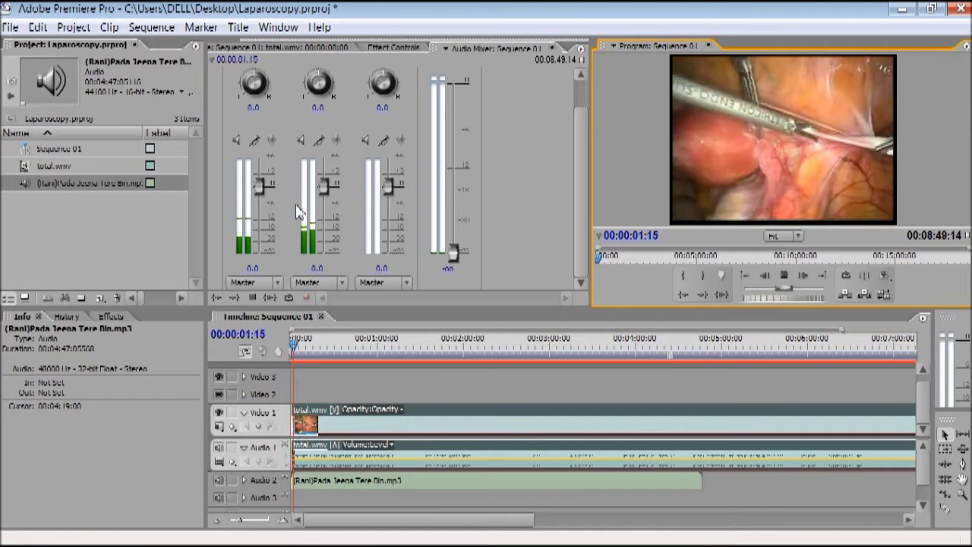
{"action": "left_click_drag", "start_coordinate": [452, 253], "coordinate": [458, 209]}
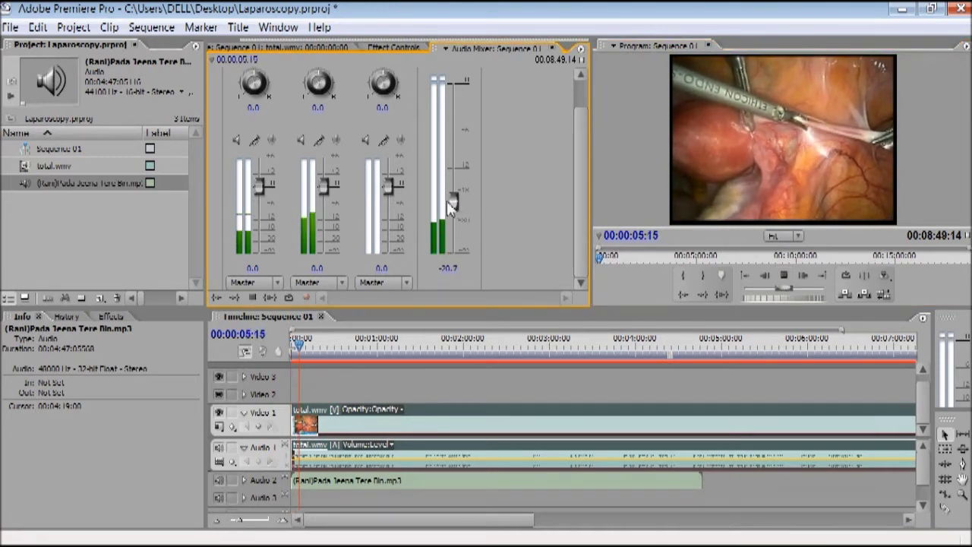
{"action": "left_click_drag", "start_coordinate": [325, 185], "coordinate": [323, 157]}
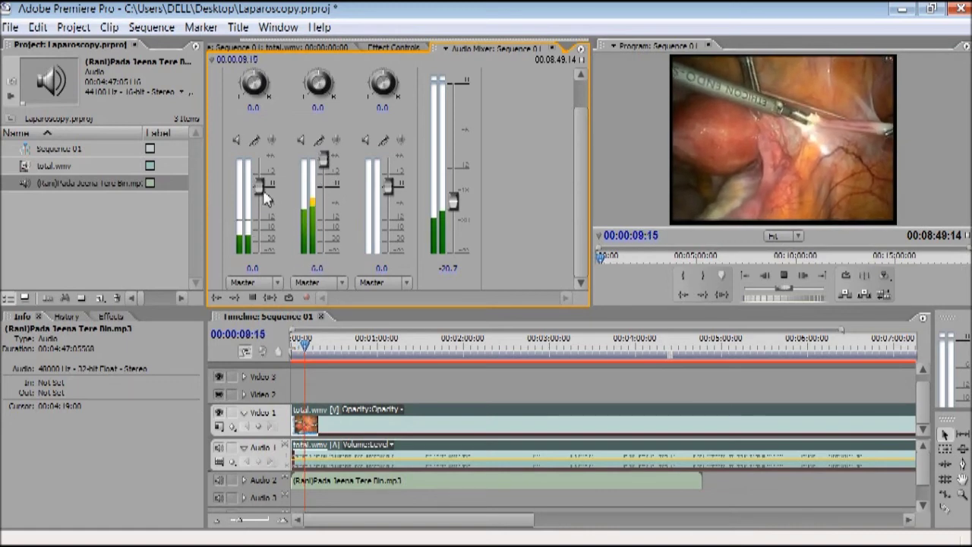
{"action": "left_click_drag", "start_coordinate": [261, 190], "coordinate": [265, 251]}
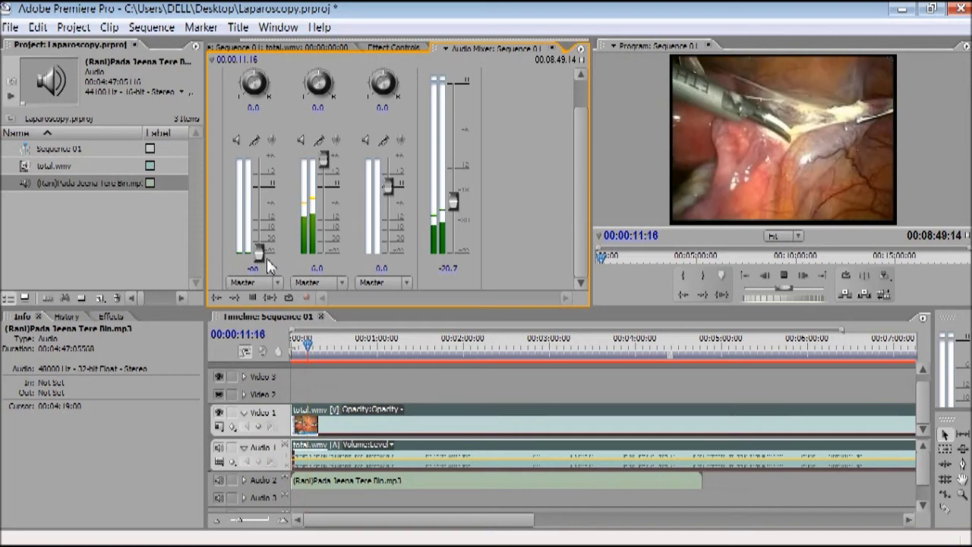
Vary the Master volume during playback through -4.3 and -5.5, settling at -23.9.
{"action": "left_click_drag", "start_coordinate": [453, 202], "coordinate": [452, 130]}
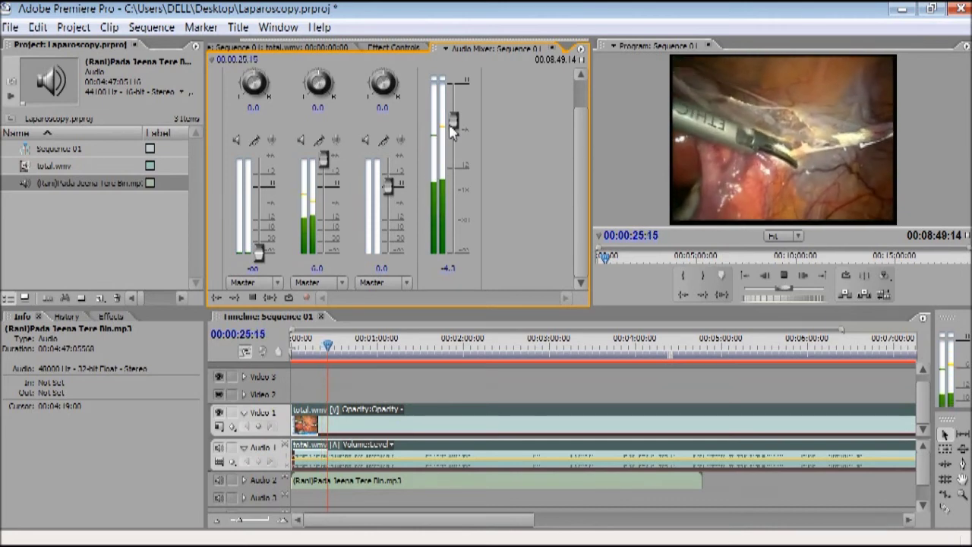
{"action": "left_click_drag", "start_coordinate": [451, 131], "coordinate": [451, 138]}
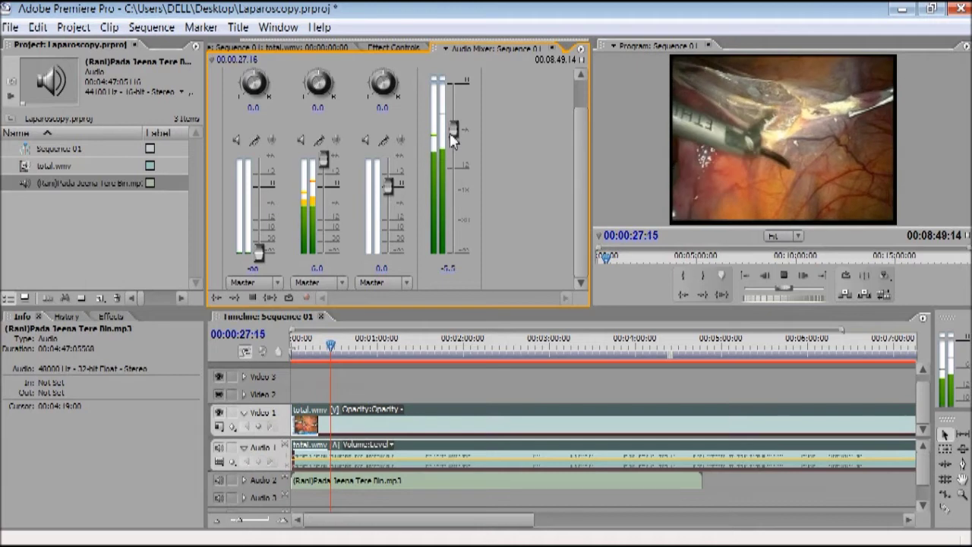
{"action": "left_click_drag", "start_coordinate": [450, 137], "coordinate": [458, 214]}
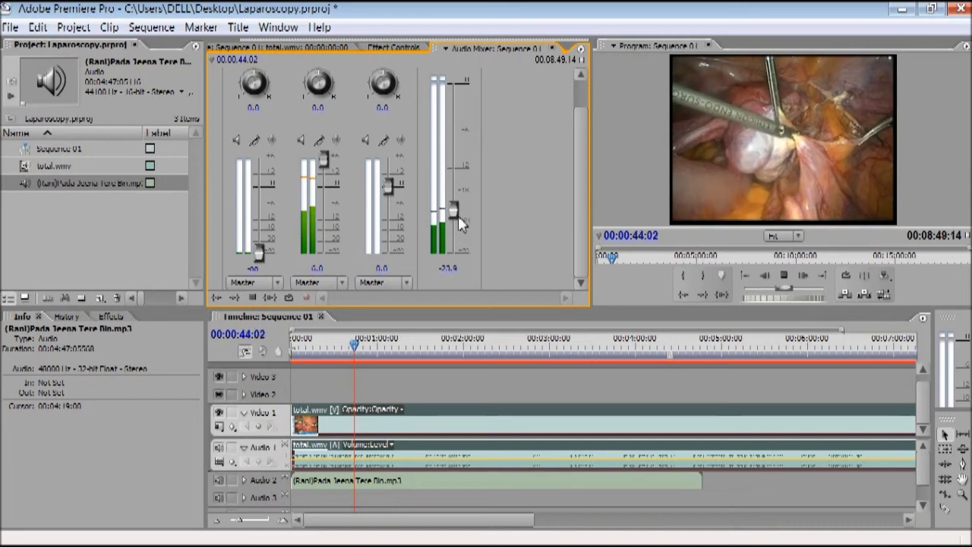
Try soloing Audio 2 and muting it during playback, turning both settings off again.
{"action": "left_click", "coordinate": [319, 141]}
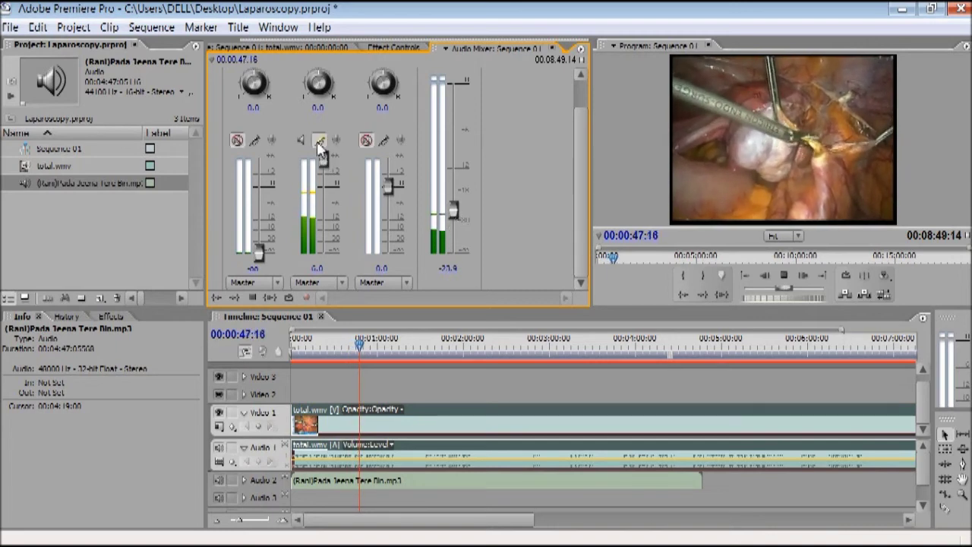
{"action": "left_click", "coordinate": [304, 143]}
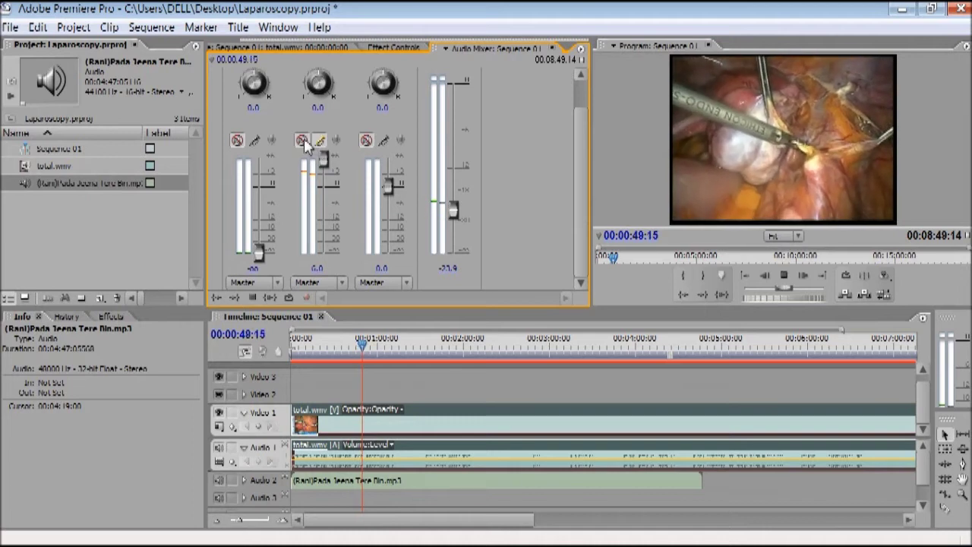
{"action": "left_click", "coordinate": [303, 142]}
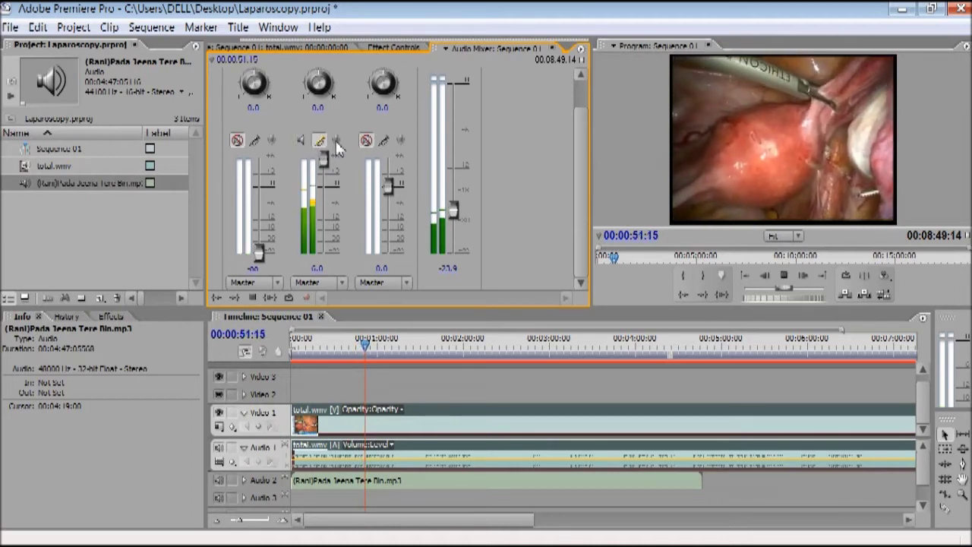
{"action": "left_click", "coordinate": [320, 140]}
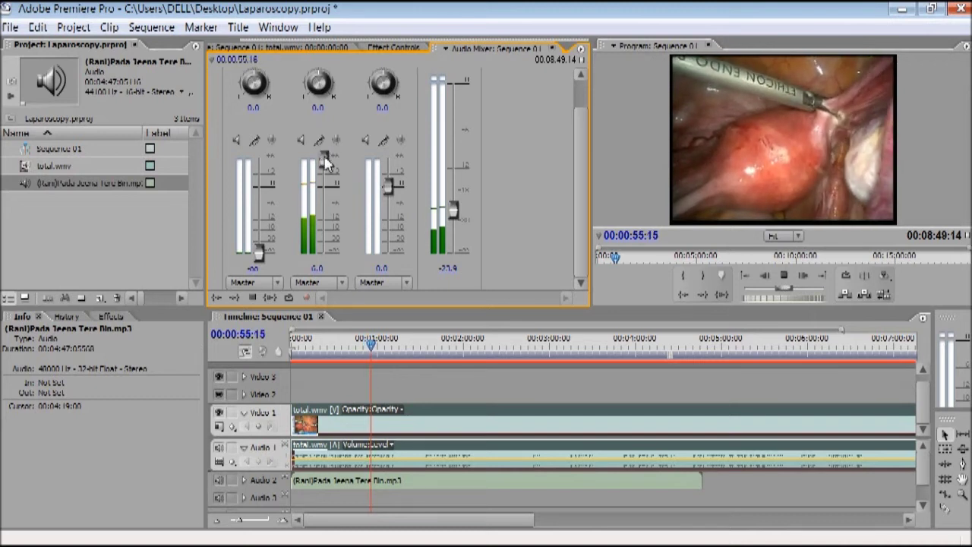
Solo the Audio 2 track and lower its volume to -∞.
{"action": "left_click", "coordinate": [319, 142]}
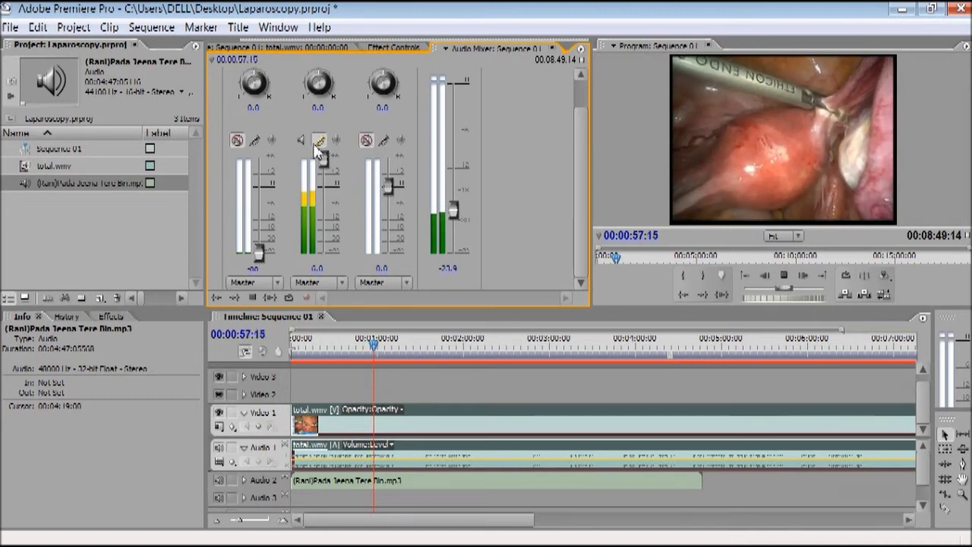
{"action": "left_click_drag", "start_coordinate": [318, 150], "coordinate": [332, 253]}
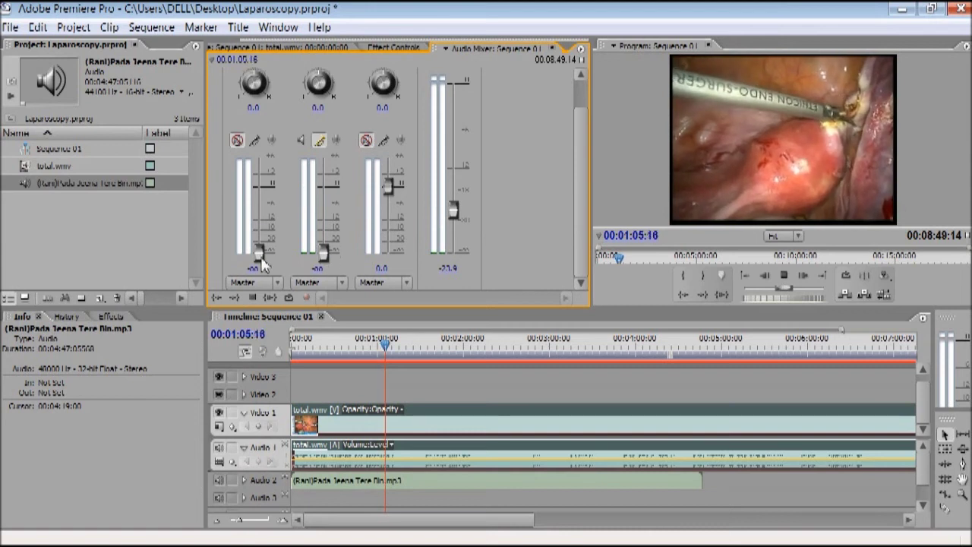
Raise Audio 1, Audio 3 and Audio 2 to 6.0 during playback, and drop Audio 2 back to -59.6.
{"action": "left_click_drag", "start_coordinate": [261, 259], "coordinate": [257, 173]}
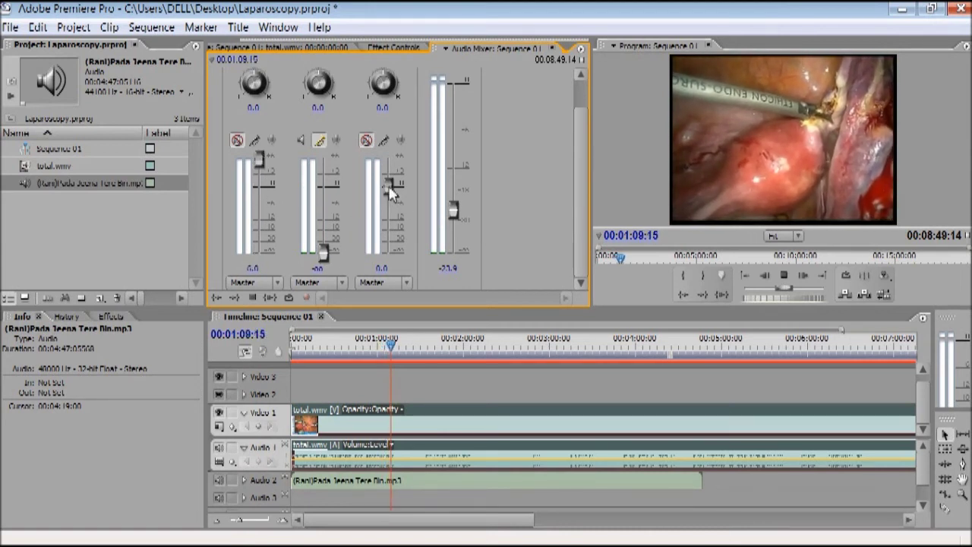
{"action": "left_click_drag", "start_coordinate": [390, 194], "coordinate": [388, 161]}
{"action": "left_click_drag", "start_coordinate": [321, 257], "coordinate": [324, 160]}
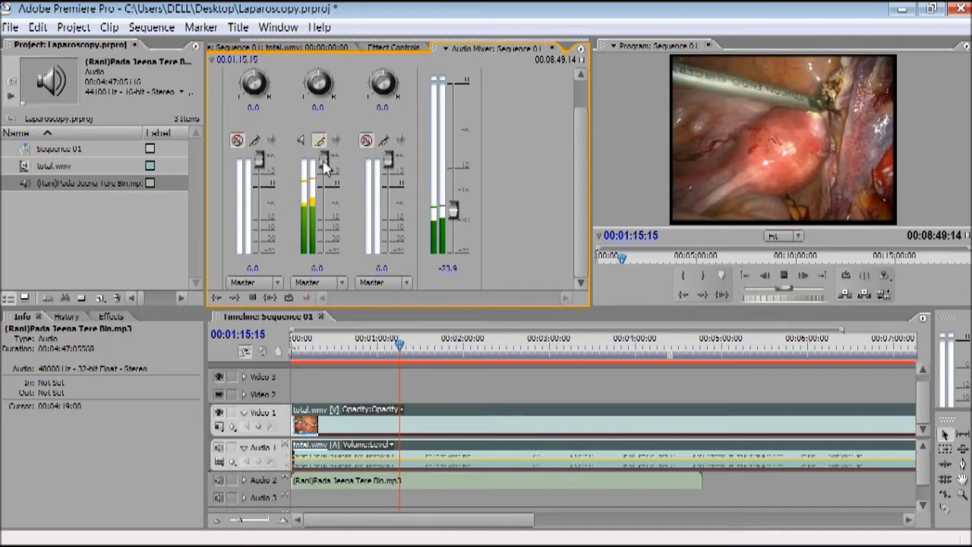
{"action": "left_click_drag", "start_coordinate": [326, 168], "coordinate": [320, 254]}
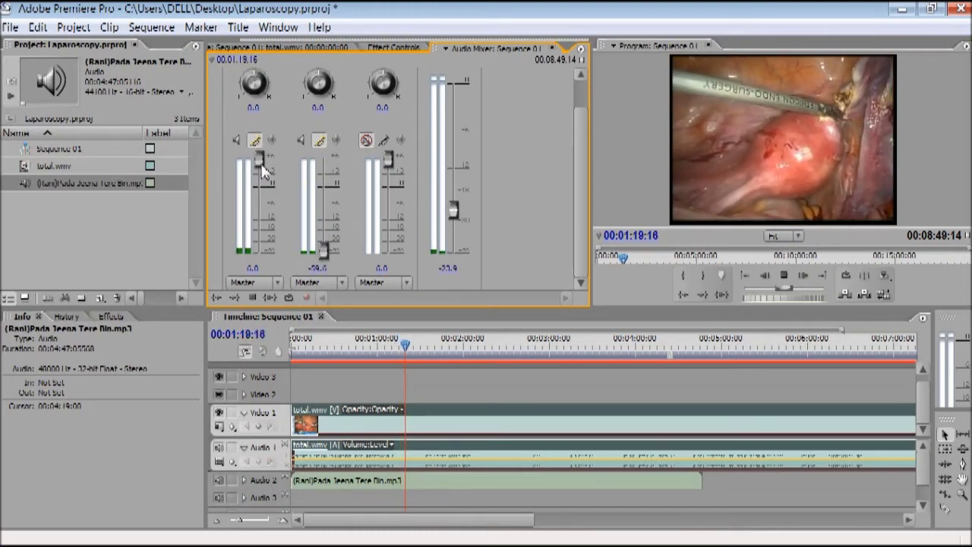
Unmute Audio 1 and Audio 3, and lower Audio 1 to -1.7 and Audio 2 to -∞.
{"action": "left_click", "coordinate": [239, 143]}
{"action": "left_click", "coordinate": [238, 142]}
{"action": "left_click_drag", "start_coordinate": [261, 160], "coordinate": [265, 195]}
{"action": "mouse_move", "coordinate": [329, 257]}
{"action": "left_mouse_down"}
{"action": "mouse_move", "coordinate": [328, 178]}
{"action": "mouse_move", "coordinate": [327, 258]}
{"action": "left_mouse_up"}
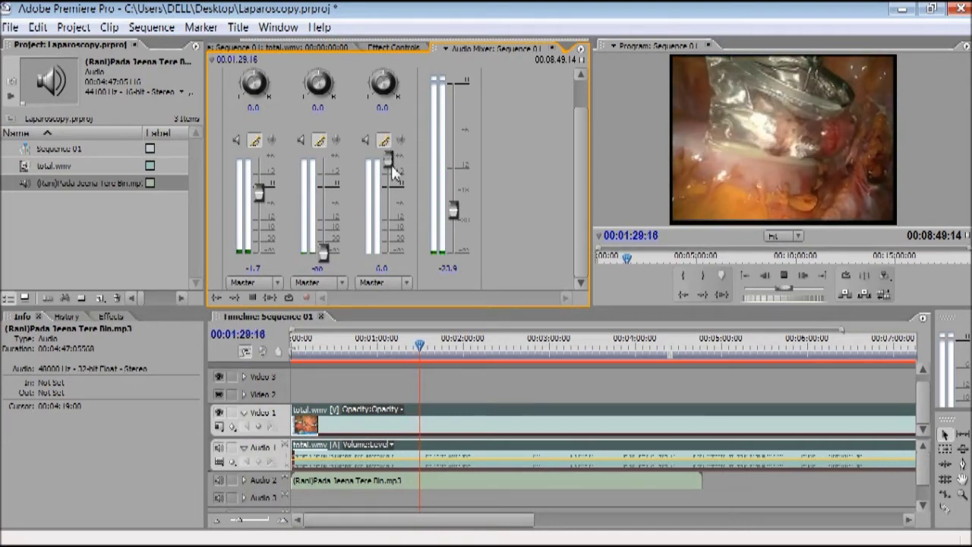
Lower Audio 3 to -66.6 and raise the Master volume to 0.0, holding Audio 2 at -∞.
{"action": "left_click_drag", "start_coordinate": [392, 171], "coordinate": [393, 258]}
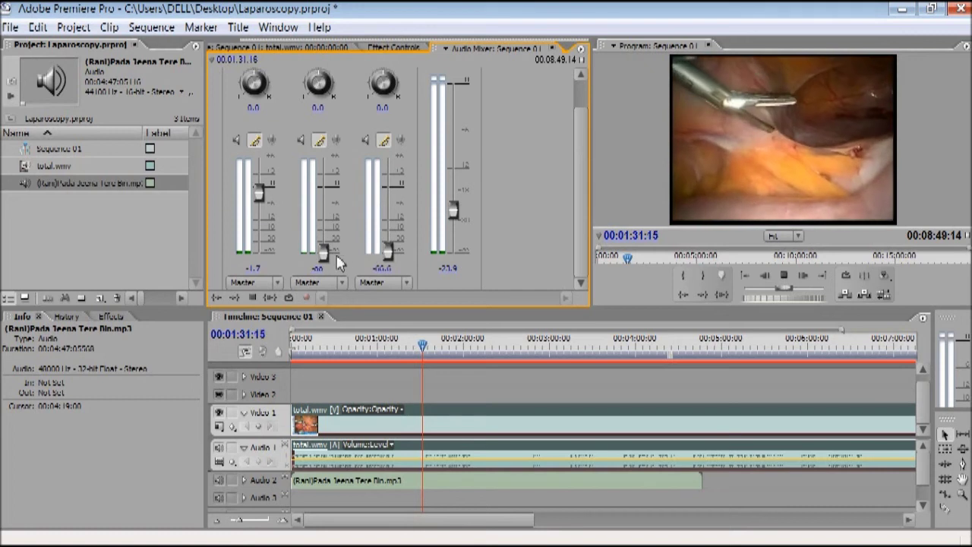
{"action": "left_click_drag", "start_coordinate": [325, 260], "coordinate": [328, 334]}
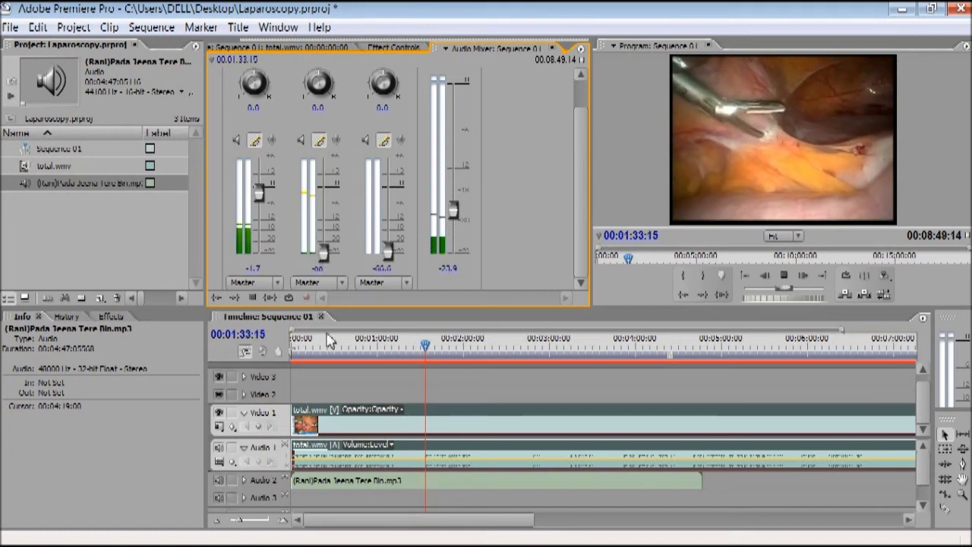
{"action": "left_click_drag", "start_coordinate": [454, 215], "coordinate": [454, 82]}
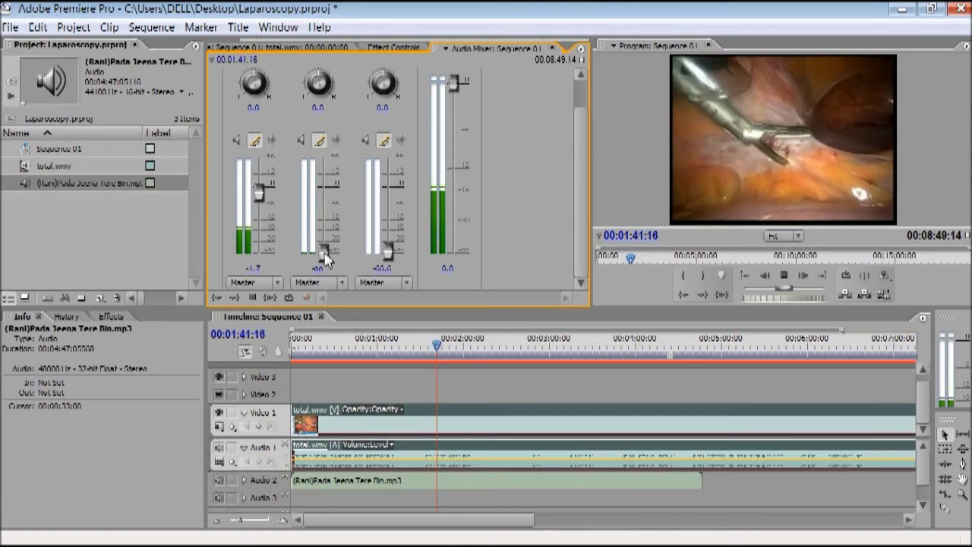
Try Audio 2 at -15.5 and 3.5 with Audio 1 lowered to -∞, returning Audio 2 to -∞.
{"action": "left_click_drag", "start_coordinate": [326, 259], "coordinate": [326, 227]}
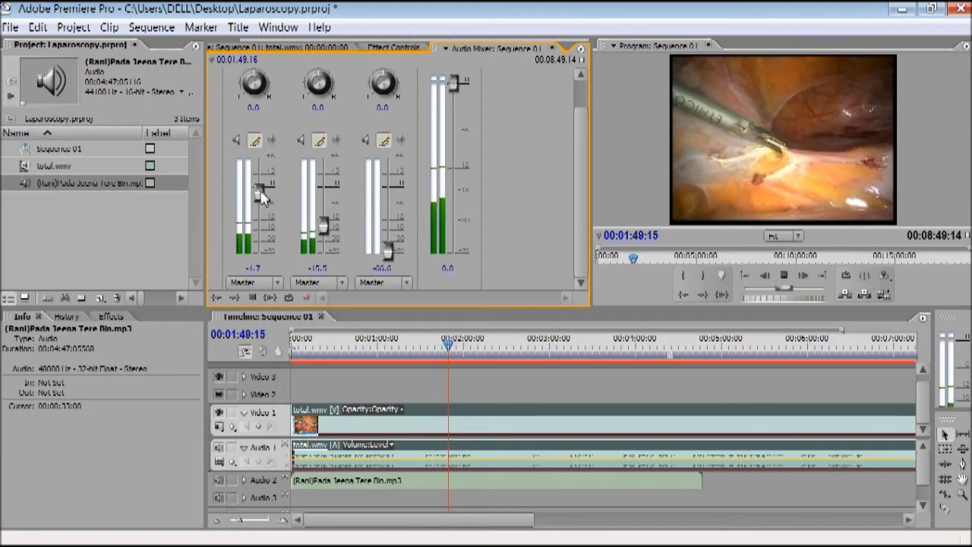
{"action": "left_click_drag", "start_coordinate": [261, 196], "coordinate": [265, 268]}
{"action": "left_click_drag", "start_coordinate": [324, 225], "coordinate": [325, 175]}
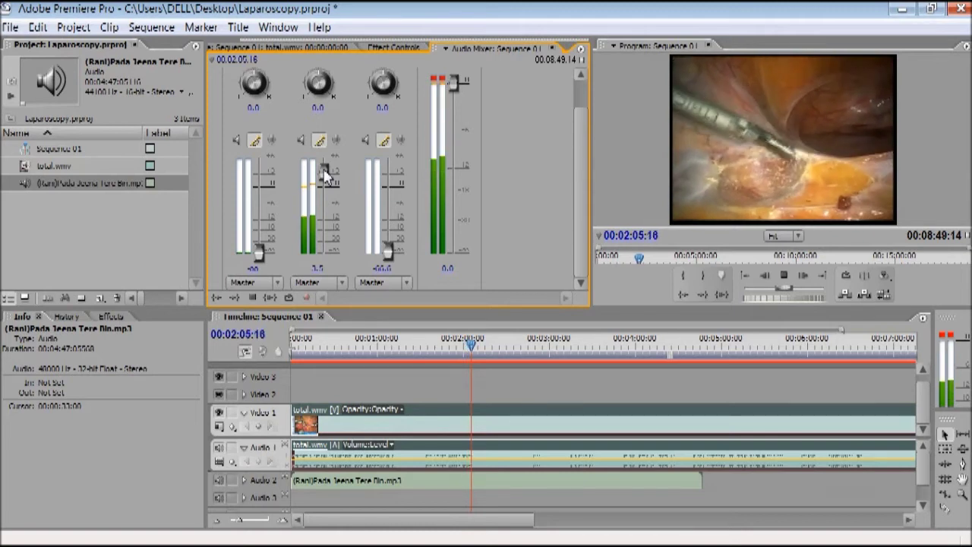
{"action": "left_click_drag", "start_coordinate": [325, 176], "coordinate": [334, 275]}
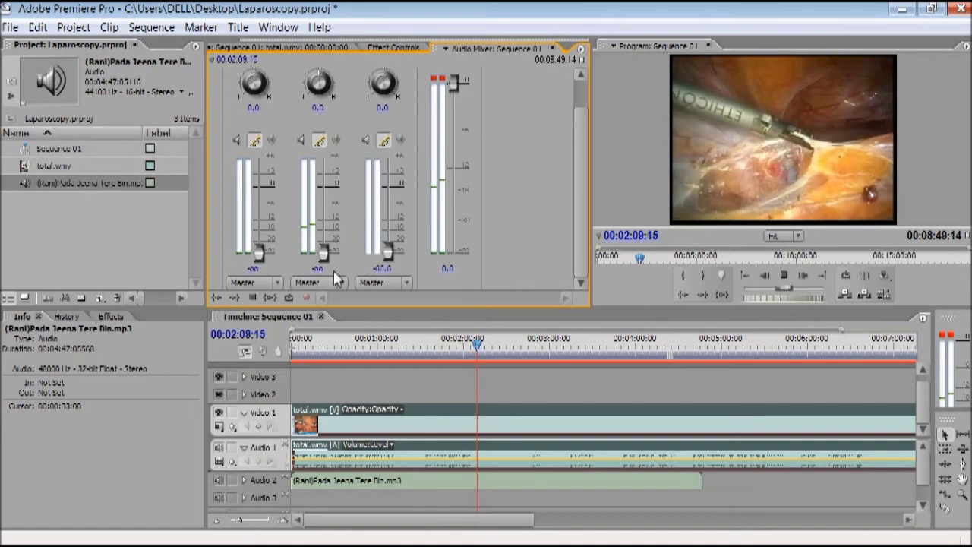
Raise Audio 1 and Audio 3 to 6.0 while Audio 2 stays at -∞.
{"action": "left_click_drag", "start_coordinate": [262, 260], "coordinate": [261, 146]}
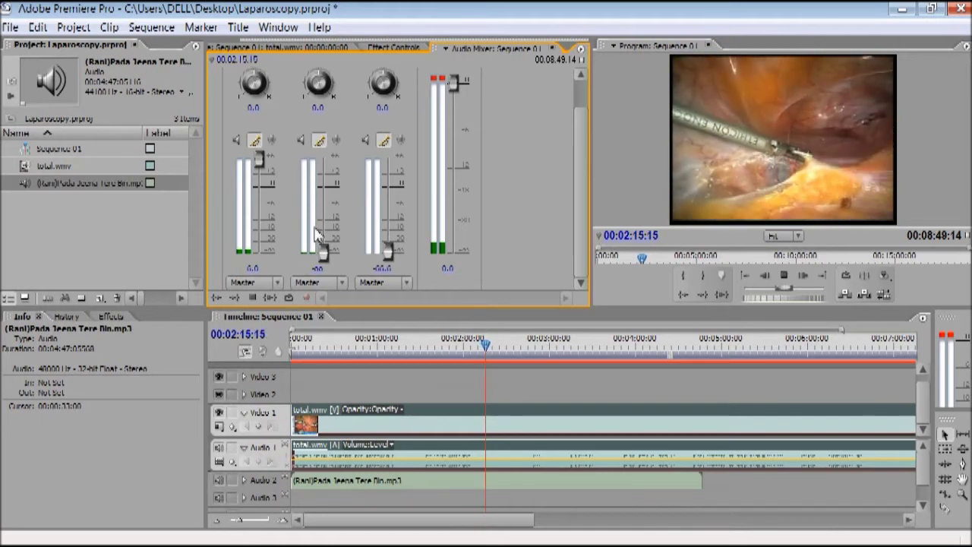
{"action": "mouse_move", "coordinate": [326, 258]}
{"action": "left_mouse_down"}
{"action": "mouse_move", "coordinate": [326, 227]}
{"action": "mouse_move", "coordinate": [328, 270]}
{"action": "left_mouse_up"}
{"action": "left_click_drag", "start_coordinate": [393, 228], "coordinate": [392, 158]}
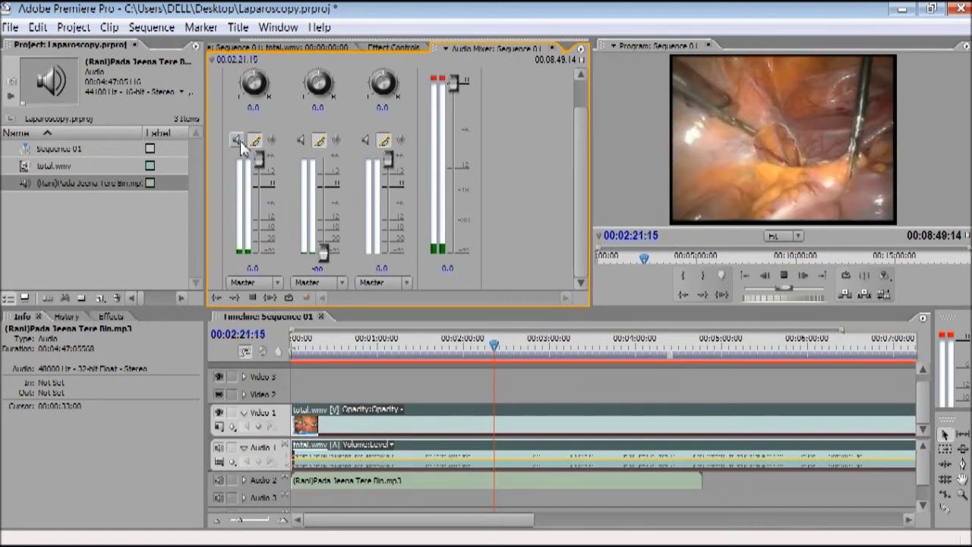
Mute Audio 2, and lower the Master volume to -2.3 and Audio 1 through 4.2 to -4.4.
{"action": "left_click", "coordinate": [302, 140]}
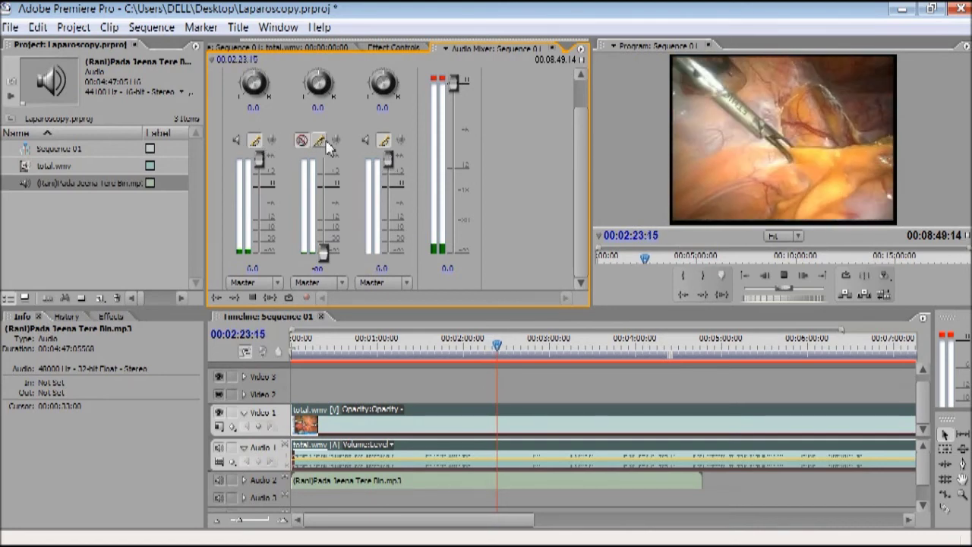
{"action": "mouse_move", "coordinate": [259, 158]}
{"action": "left_mouse_down"}
{"action": "mouse_move", "coordinate": [262, 241]}
{"action": "mouse_move", "coordinate": [263, 176]}
{"action": "left_mouse_up"}
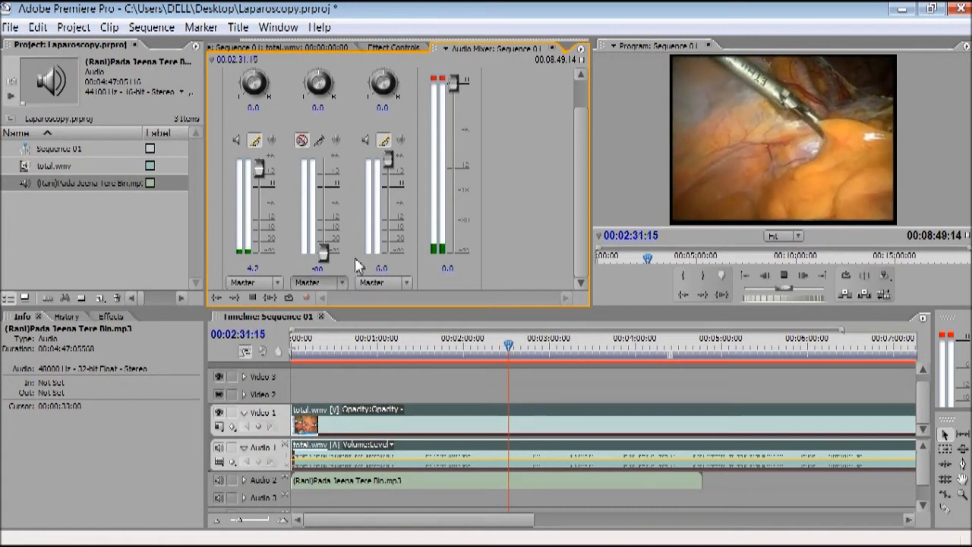
{"action": "left_click_drag", "start_coordinate": [454, 83], "coordinate": [458, 114]}
{"action": "left_click_drag", "start_coordinate": [260, 176], "coordinate": [262, 211]}
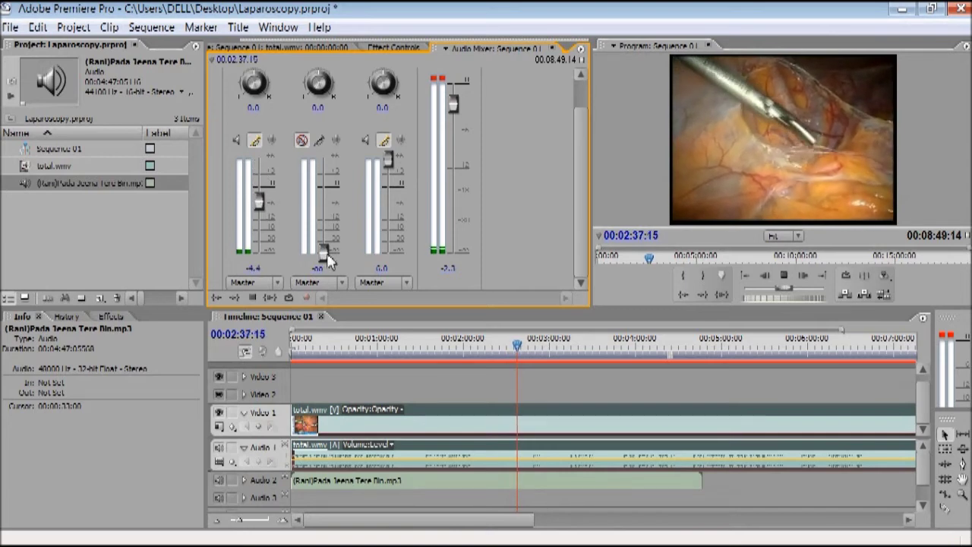
Set Audio 2 to -20.2 and Audio 1 to 6.0 with both tracks audible, and finally mute both.
{"action": "left_click_drag", "start_coordinate": [328, 260], "coordinate": [323, 233]}
{"action": "left_click_drag", "start_coordinate": [257, 194], "coordinate": [255, 147]}
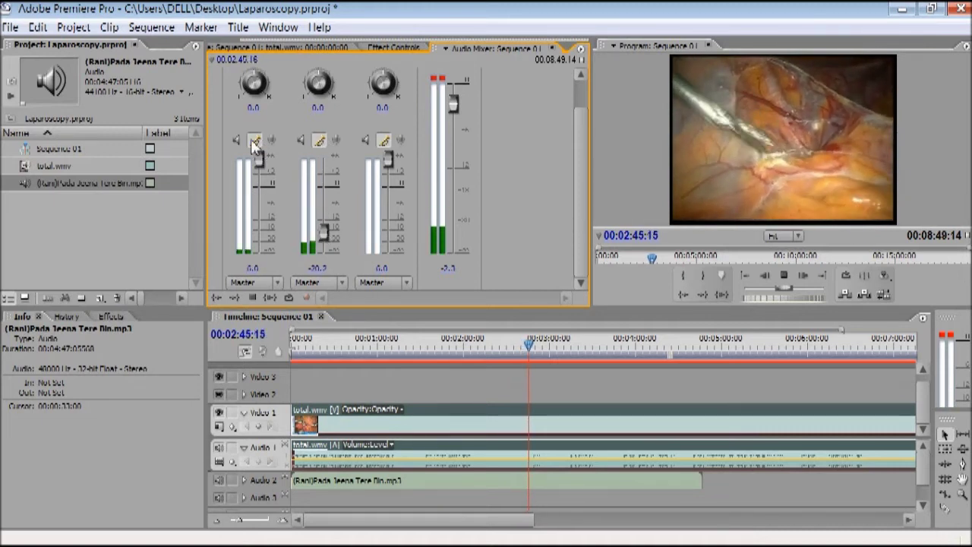
{"action": "left_click", "coordinate": [237, 140]}
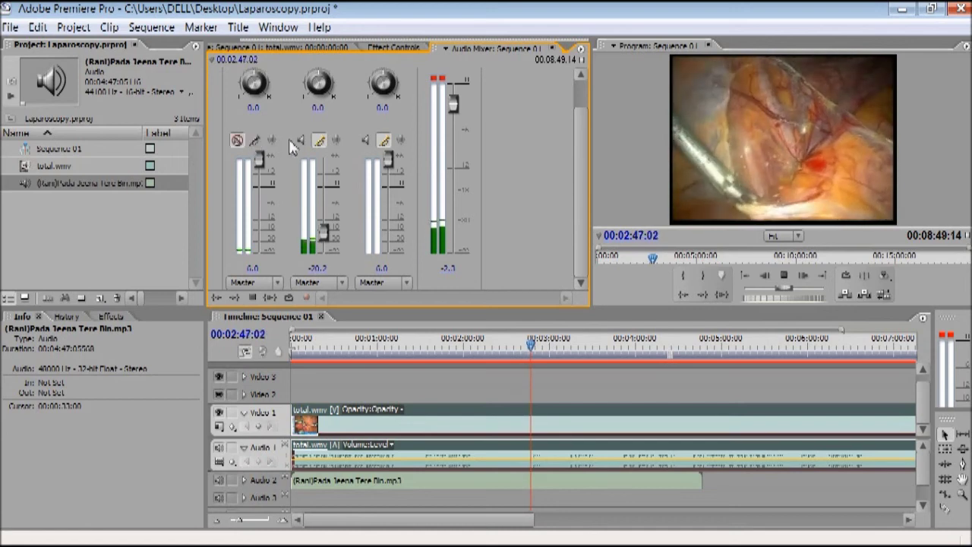
{"action": "left_click", "coordinate": [237, 140]}
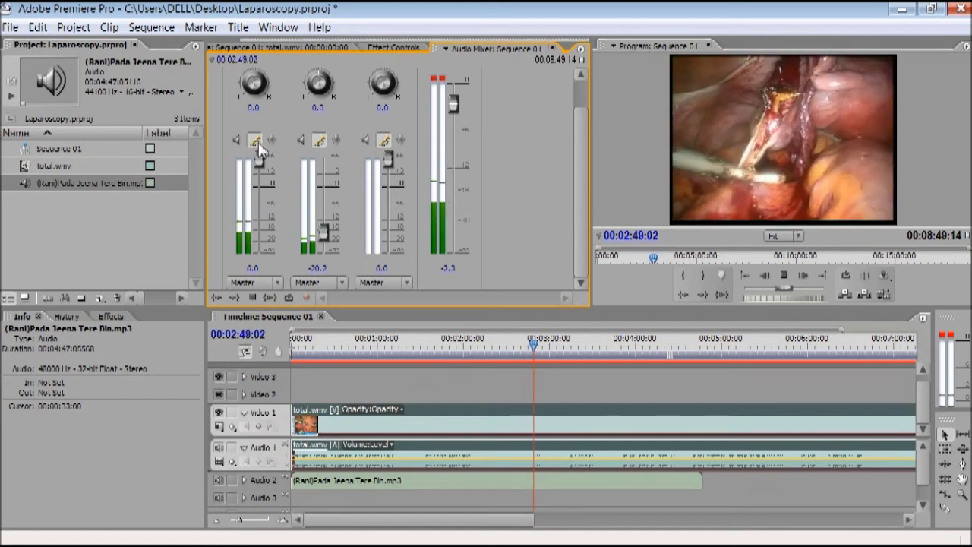
{"action": "left_click", "coordinate": [320, 145]}
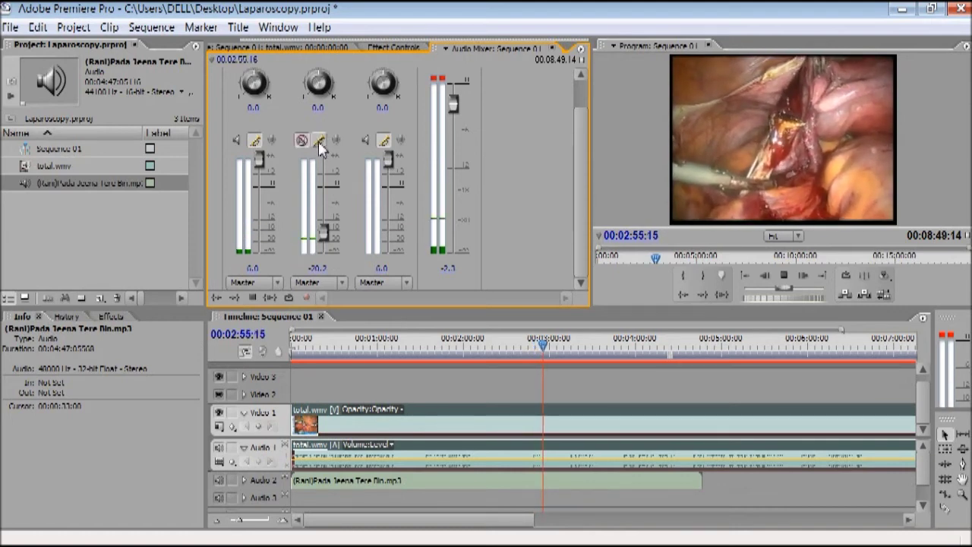
{"action": "left_click", "coordinate": [237, 141]}
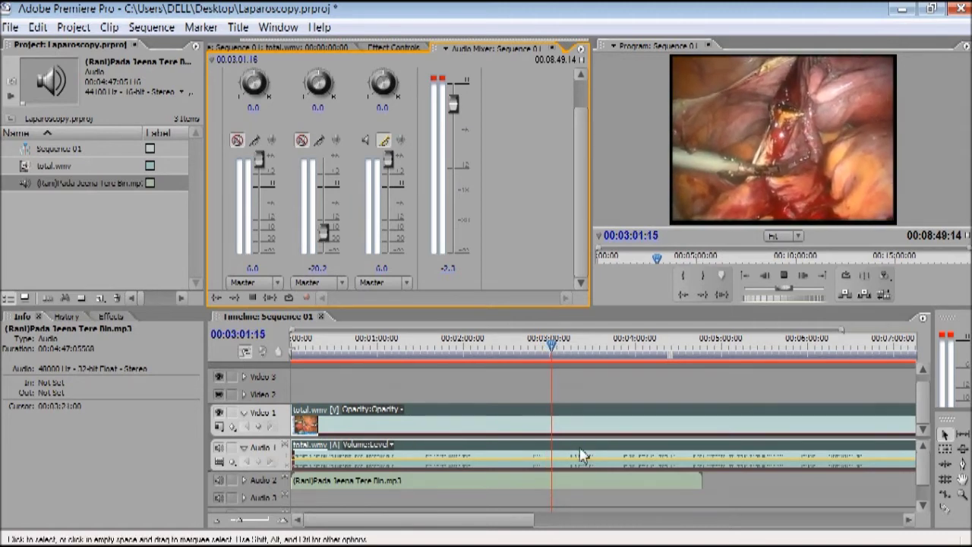
Stop playback and split the total.wmv clip at 00:02:47:00 with the Razor tool.
{"action": "left_click", "coordinate": [556, 350]}
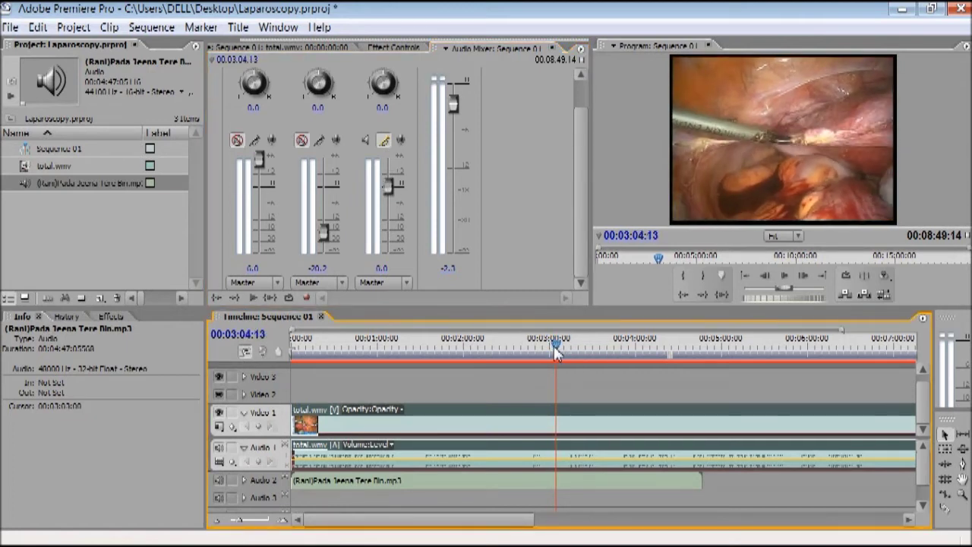
{"action": "left_click_drag", "start_coordinate": [556, 351], "coordinate": [530, 360]}
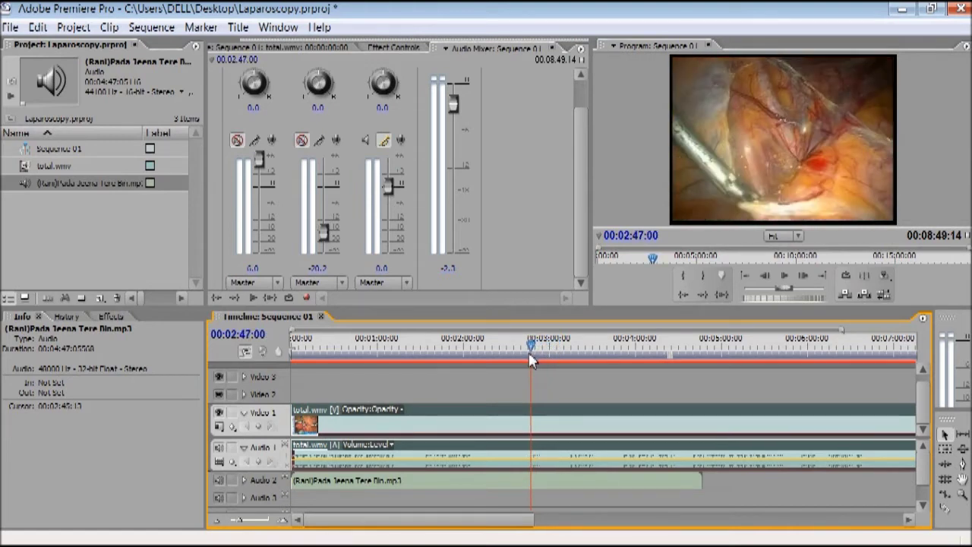
{"action": "key", "text": "space"}
{"action": "left_click", "coordinate": [530, 360]}
{"action": "left_click", "coordinate": [947, 513]}
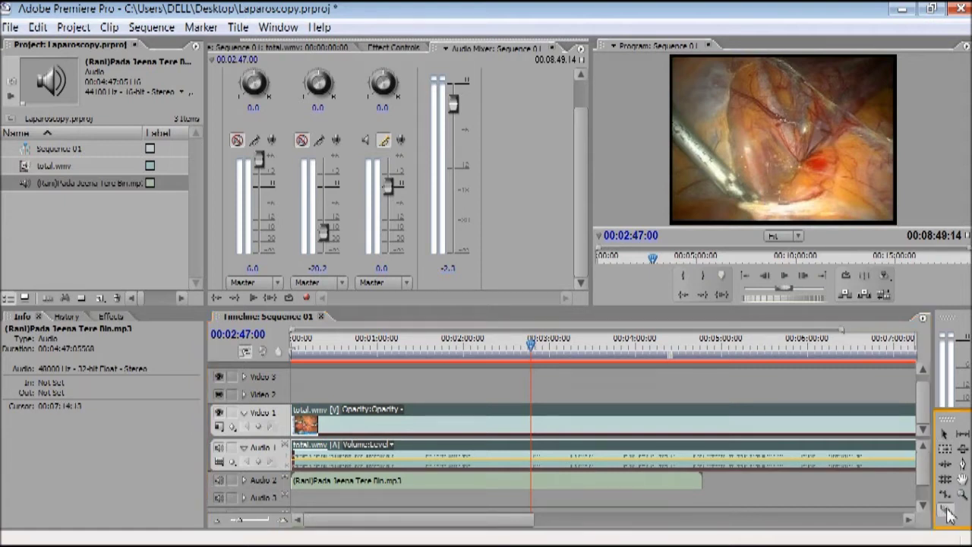
{"action": "left_click", "coordinate": [532, 427]}
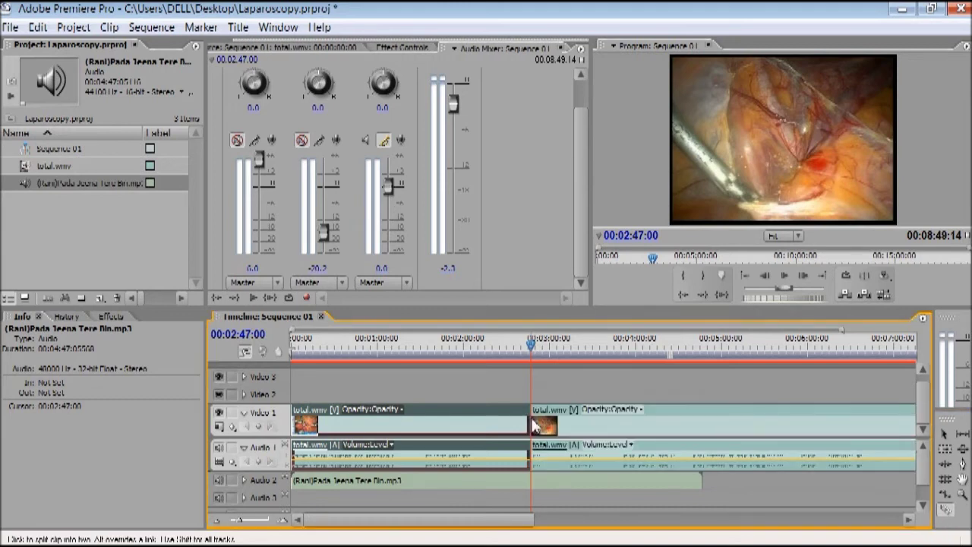
Split total.wmv again at 00:03:05:00 and ripple delete the short segment between the two cuts.
{"action": "left_click", "coordinate": [784, 277]}
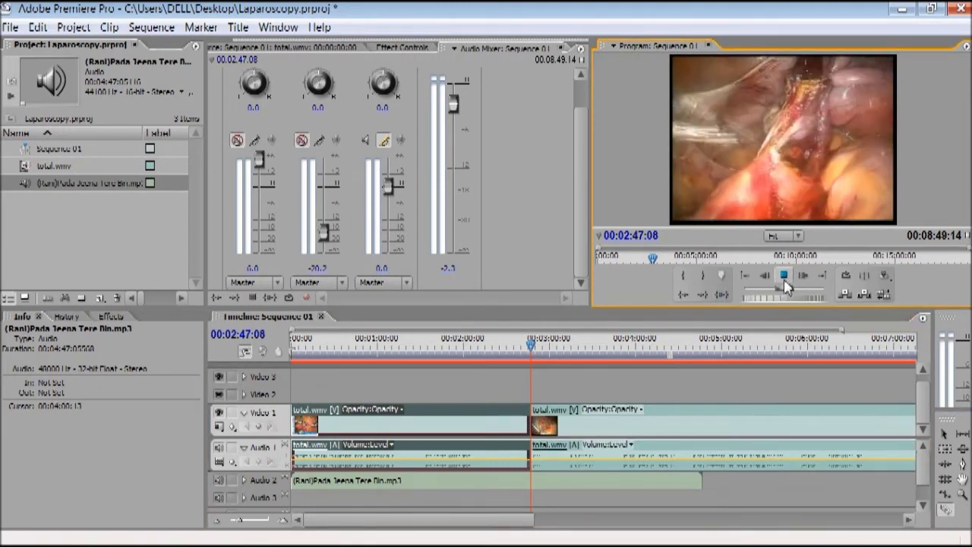
{"action": "left_click", "coordinate": [536, 348]}
{"action": "left_click_drag", "start_coordinate": [536, 348], "coordinate": [559, 351]}
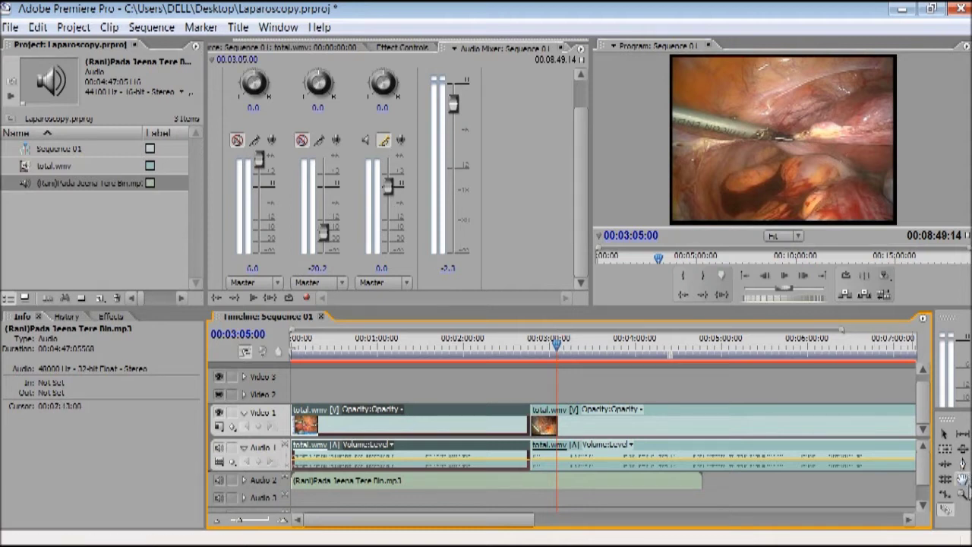
{"action": "left_click", "coordinate": [947, 508]}
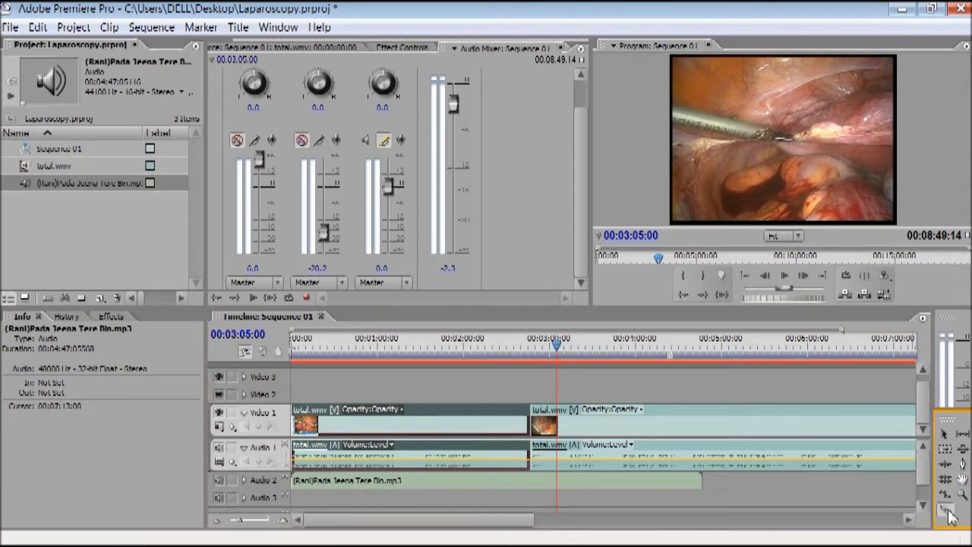
{"action": "left_click", "coordinate": [558, 430]}
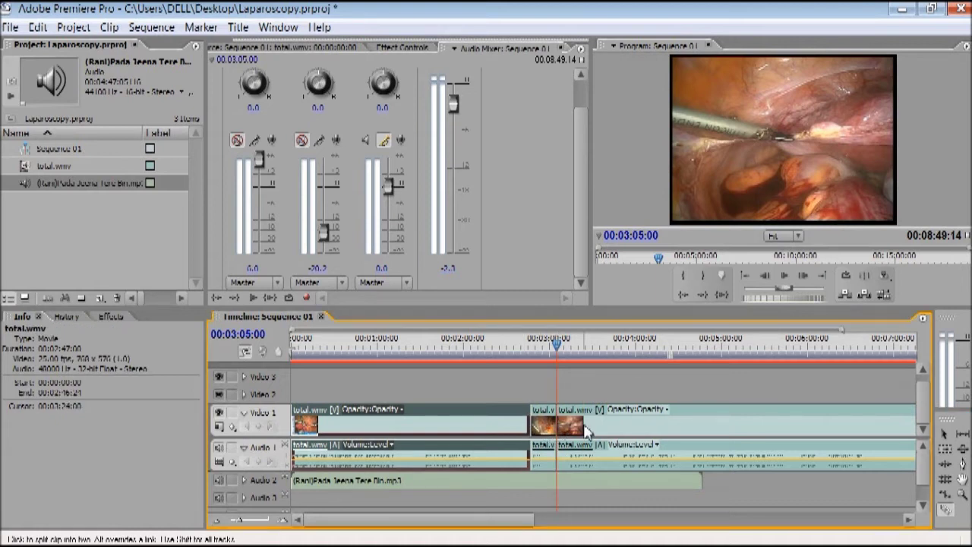
{"action": "right_click", "coordinate": [545, 425]}
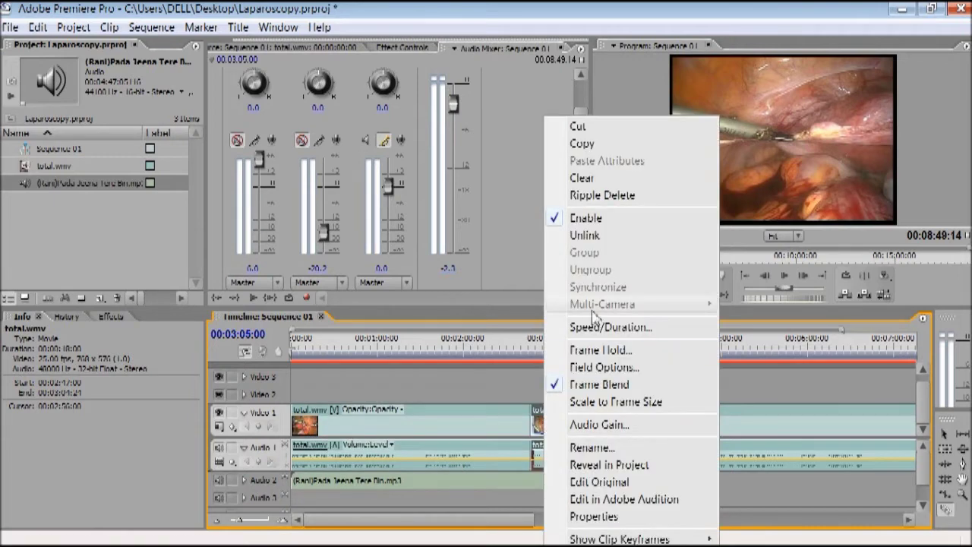
{"action": "left_click", "coordinate": [597, 195]}
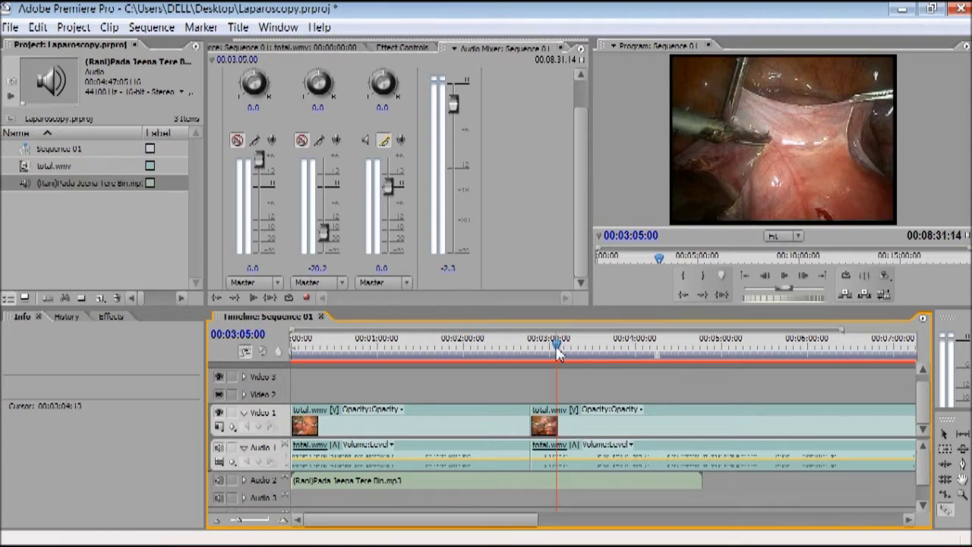
Clear the total.wmv segment after 00:02:47:00 and split the Audio 2 music clip where the remaining video ends.
{"action": "left_click_drag", "start_coordinate": [558, 354], "coordinate": [484, 360]}
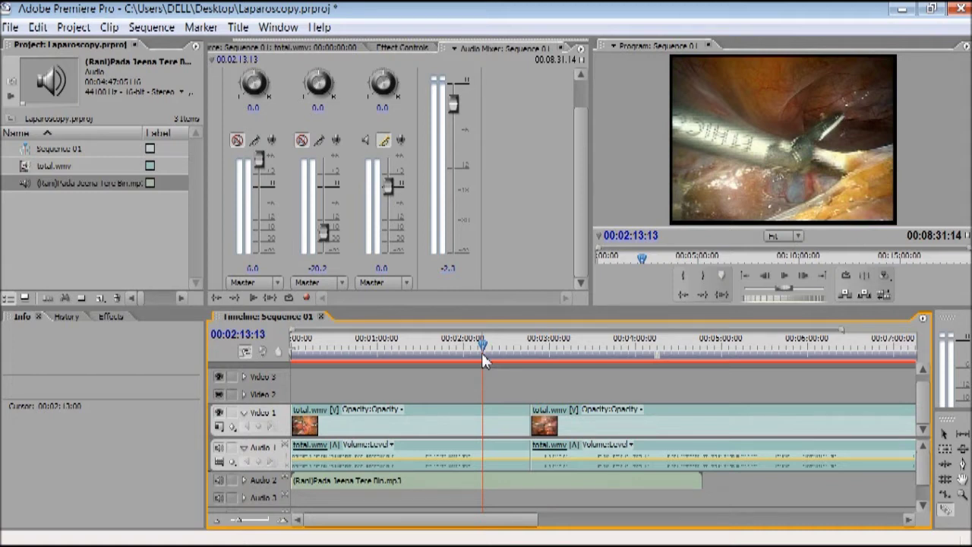
{"action": "left_click", "coordinate": [605, 431]}
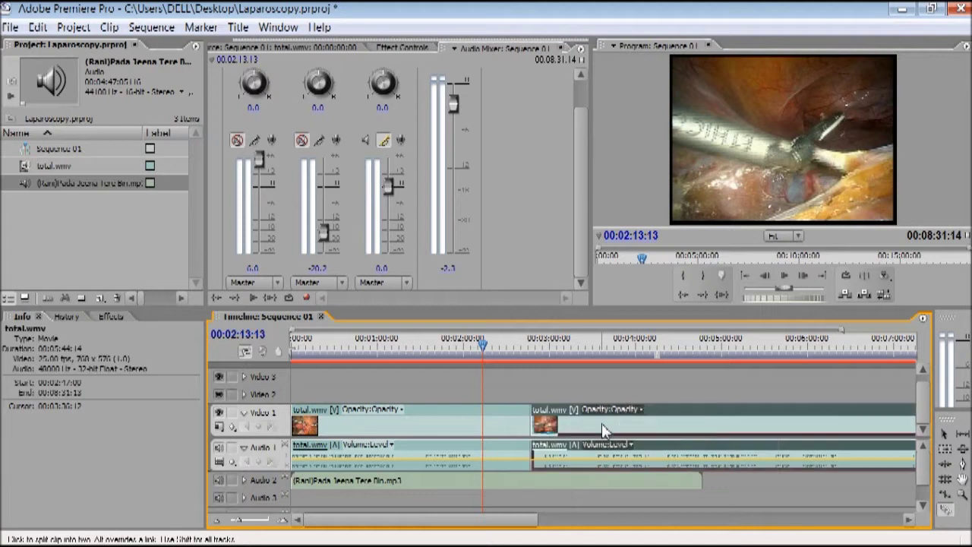
{"action": "right_click", "coordinate": [605, 431]}
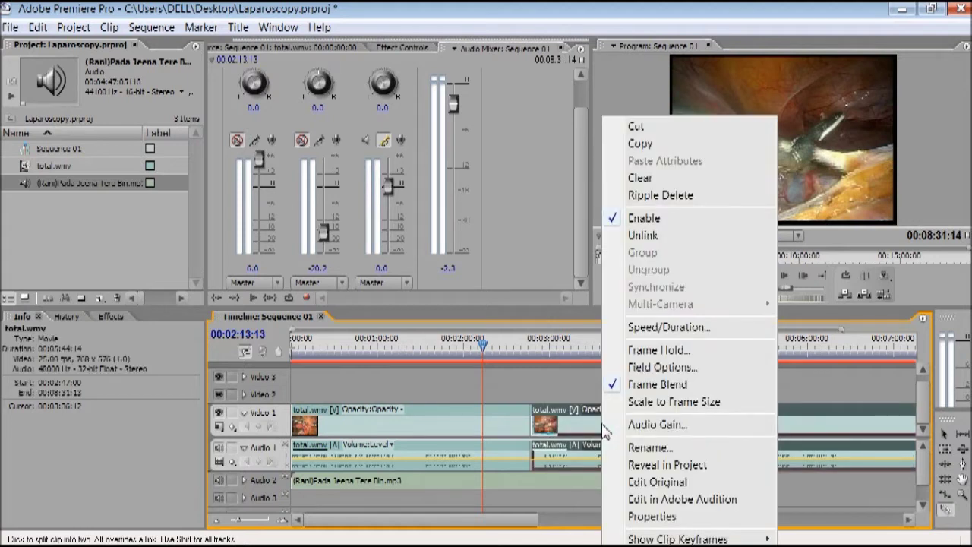
{"action": "left_click", "coordinate": [640, 178]}
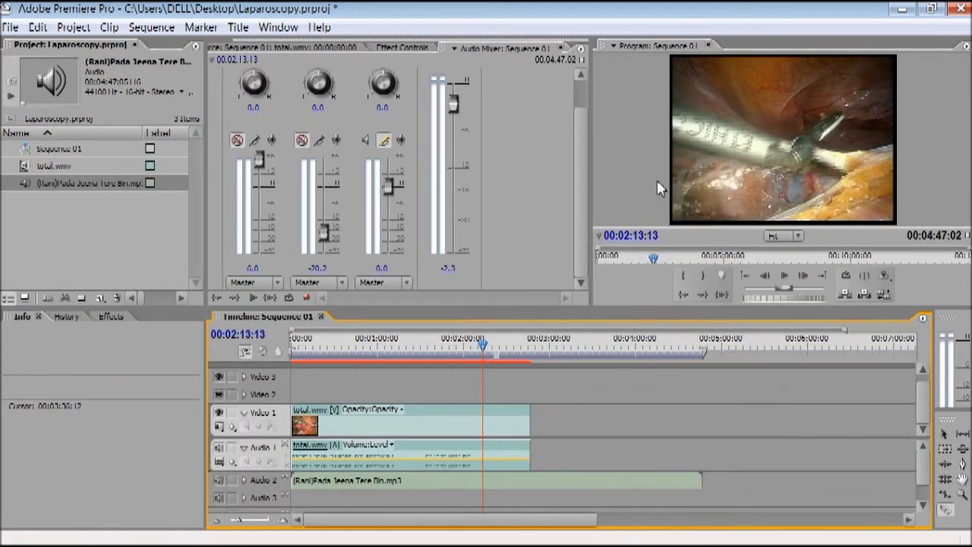
{"action": "left_click", "coordinate": [531, 486]}
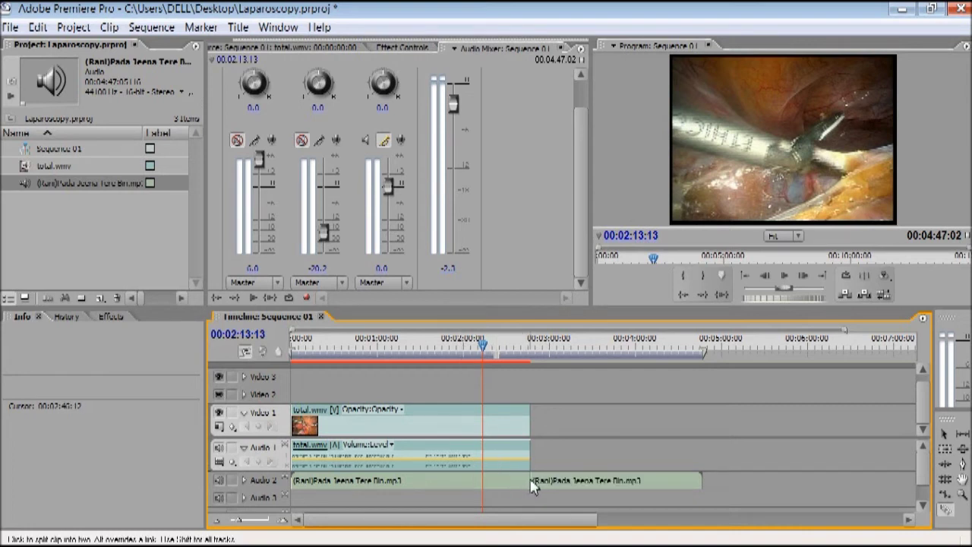
Clear the leftover Audio 2 music segment beyond the end of total.wmv and return the playhead to 00:00:00:00.
{"action": "right_click", "coordinate": [589, 480]}
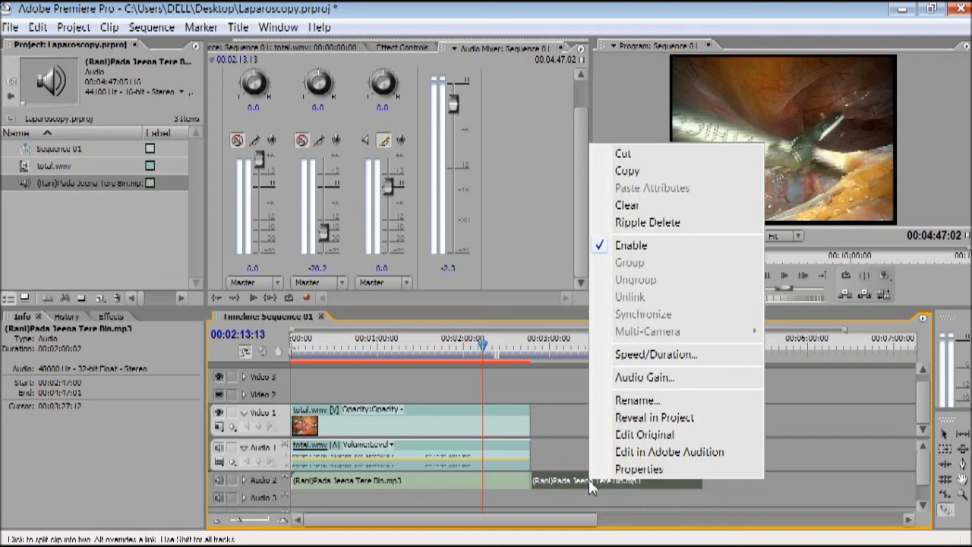
{"action": "left_click", "coordinate": [645, 212]}
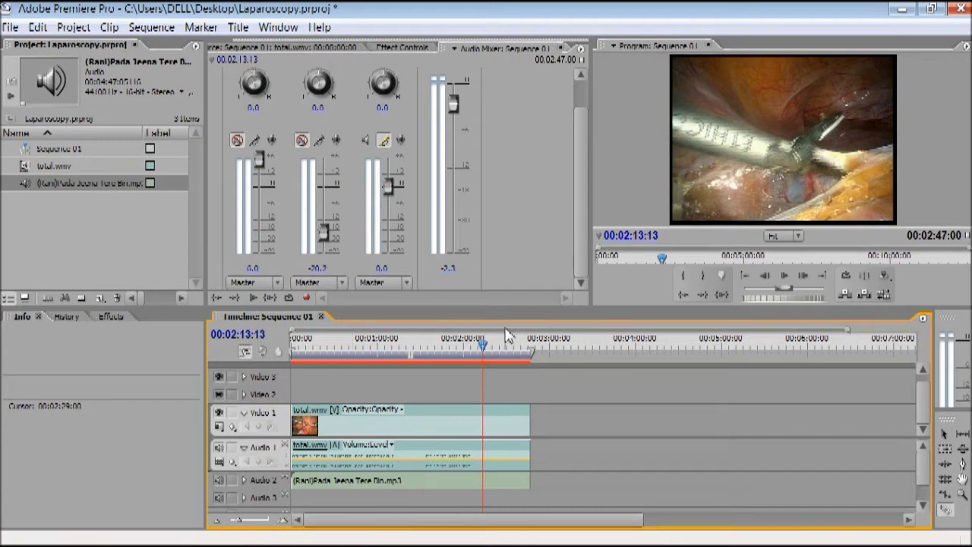
{"action": "left_click", "coordinate": [945, 434]}
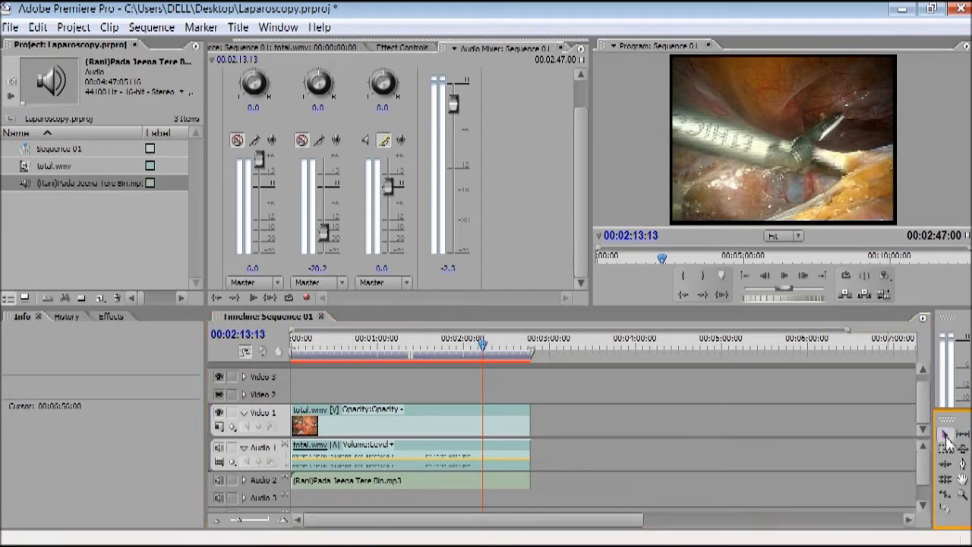
{"action": "left_click_drag", "start_coordinate": [484, 352], "coordinate": [290, 367]}
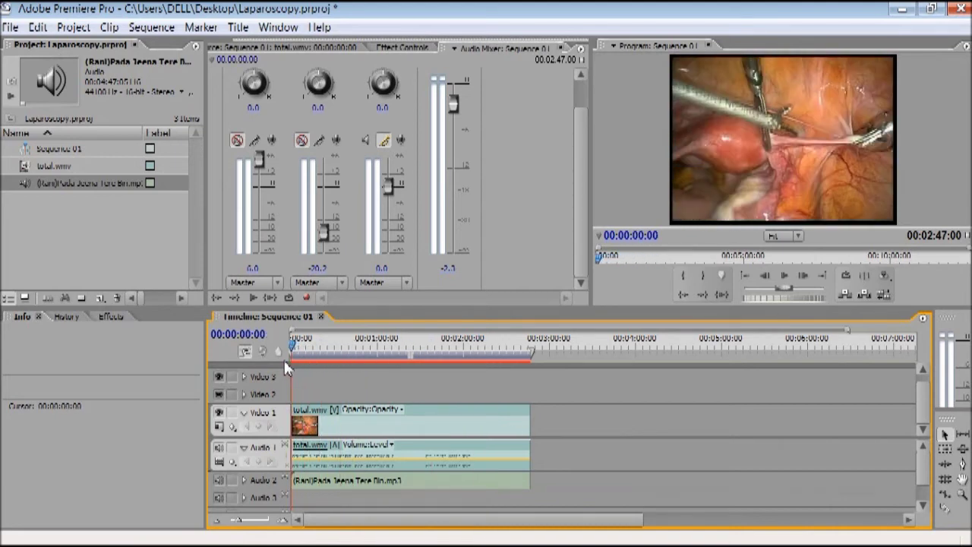
Browse the Training folder on Local Disk (D:) and the Desktop folders for another video to import.
{"action": "double_click", "coordinate": [123, 245]}
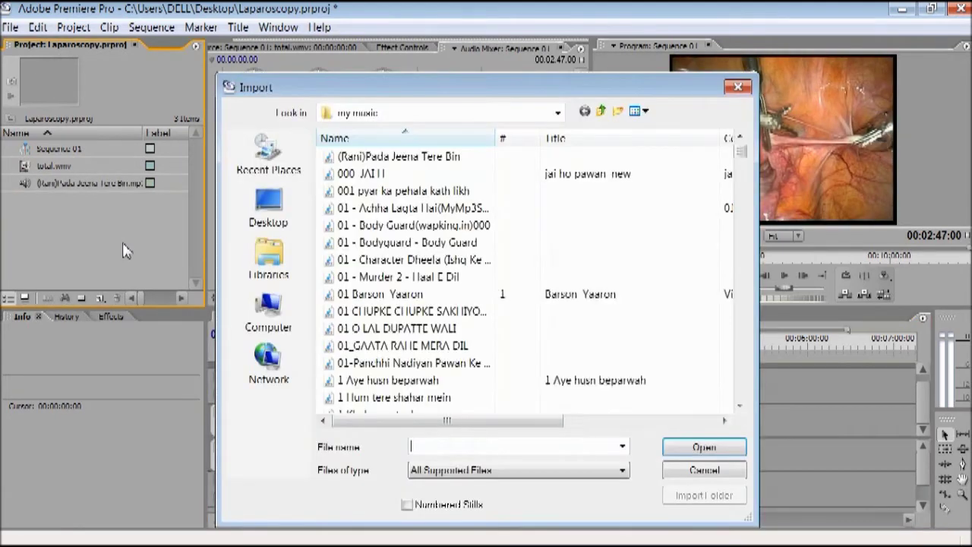
{"action": "left_click", "coordinate": [281, 267]}
{"action": "left_click", "coordinate": [287, 325]}
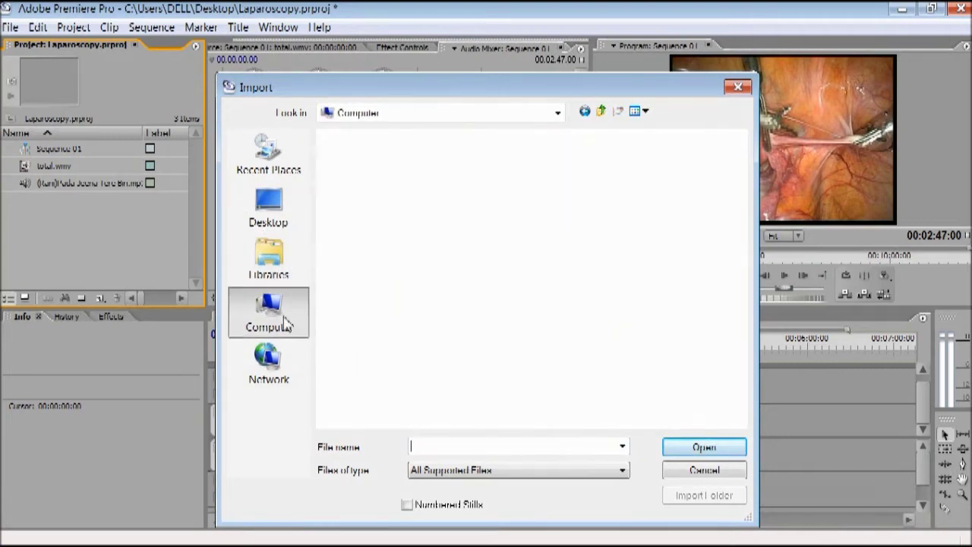
{"action": "double_click", "coordinate": [575, 190]}
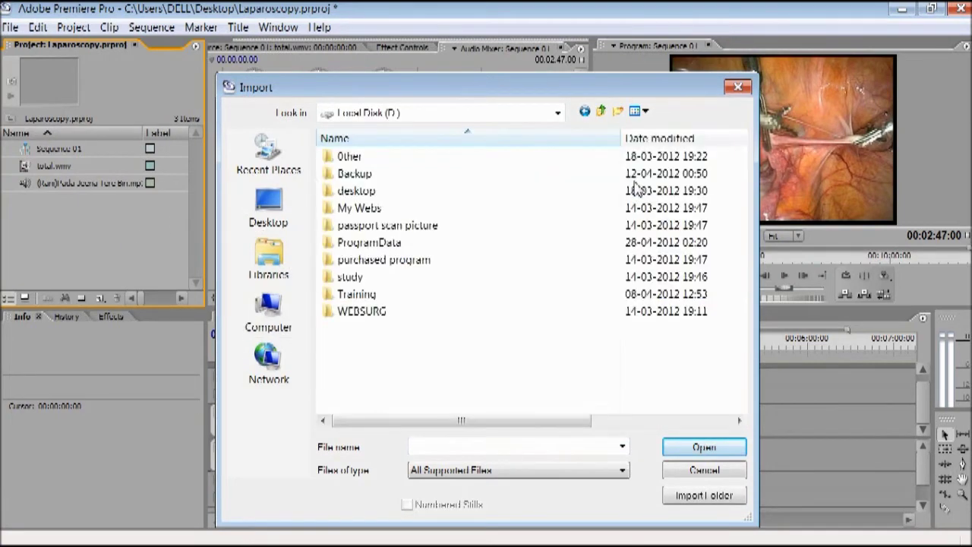
{"action": "left_click", "coordinate": [388, 299]}
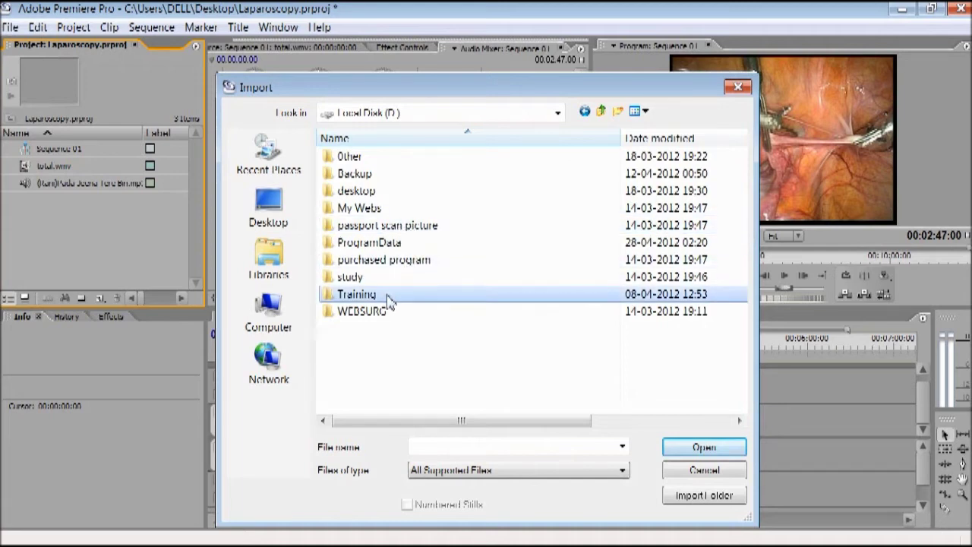
{"action": "double_click", "coordinate": [389, 300]}
{"action": "left_click_drag", "start_coordinate": [741, 192], "coordinate": [763, 395]}
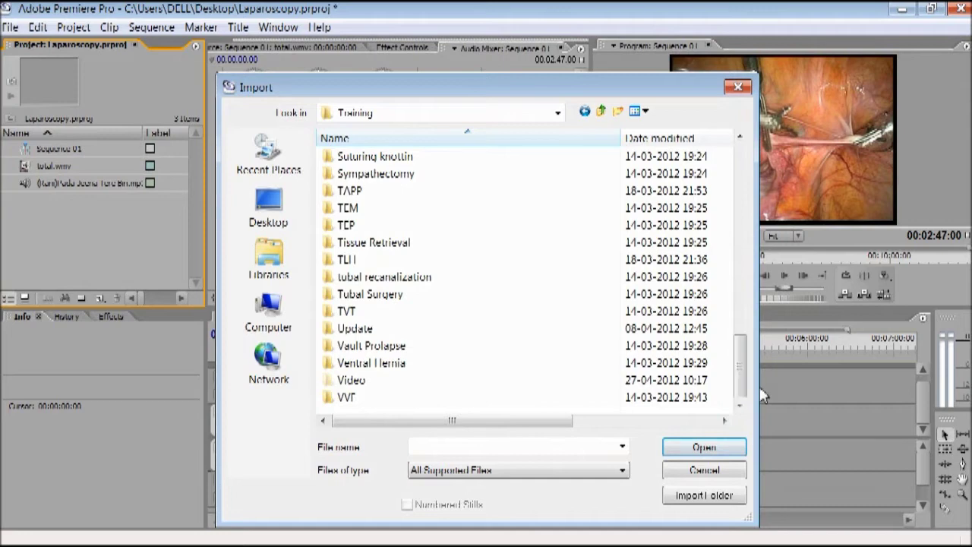
{"action": "left_click", "coordinate": [262, 204]}
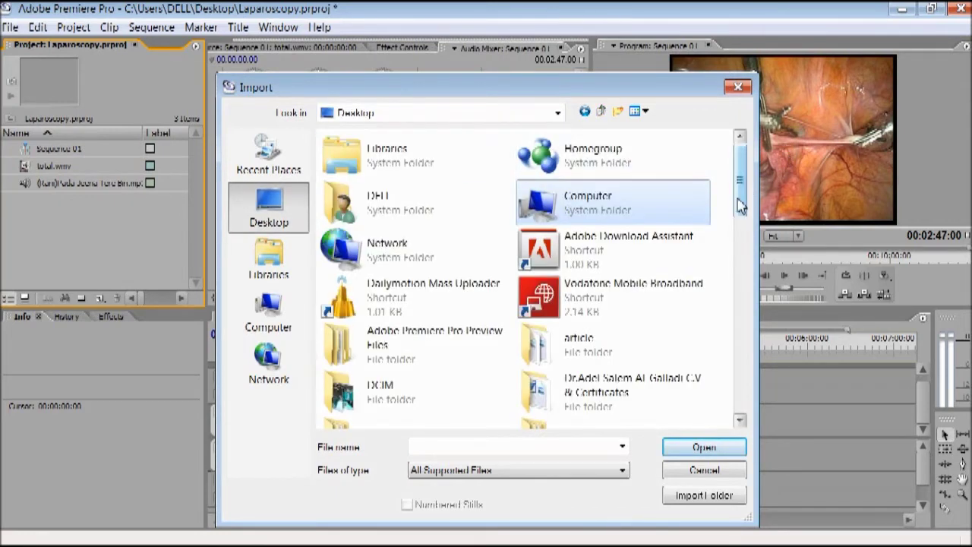
{"action": "left_click_drag", "start_coordinate": [745, 205], "coordinate": [744, 397]}
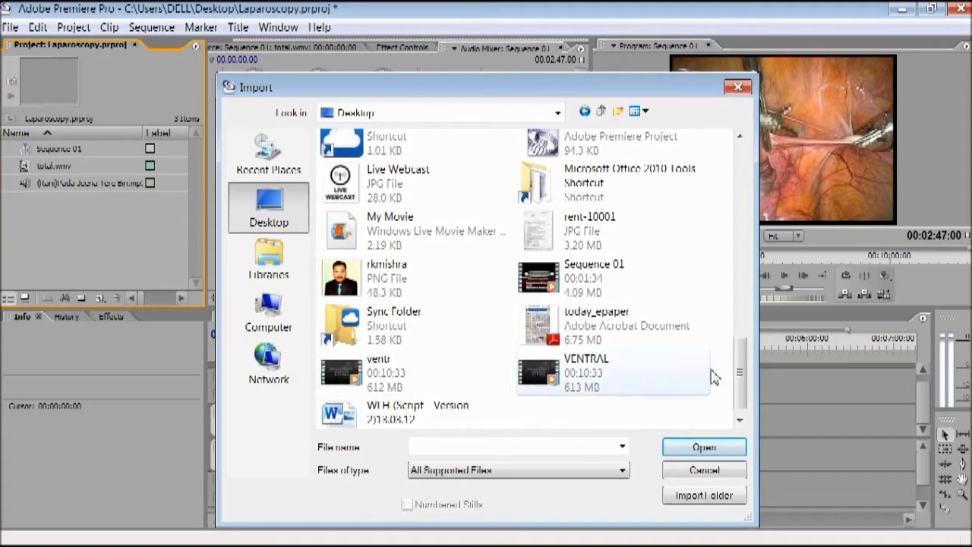
{"action": "left_click_drag", "start_coordinate": [744, 391], "coordinate": [729, 256]}
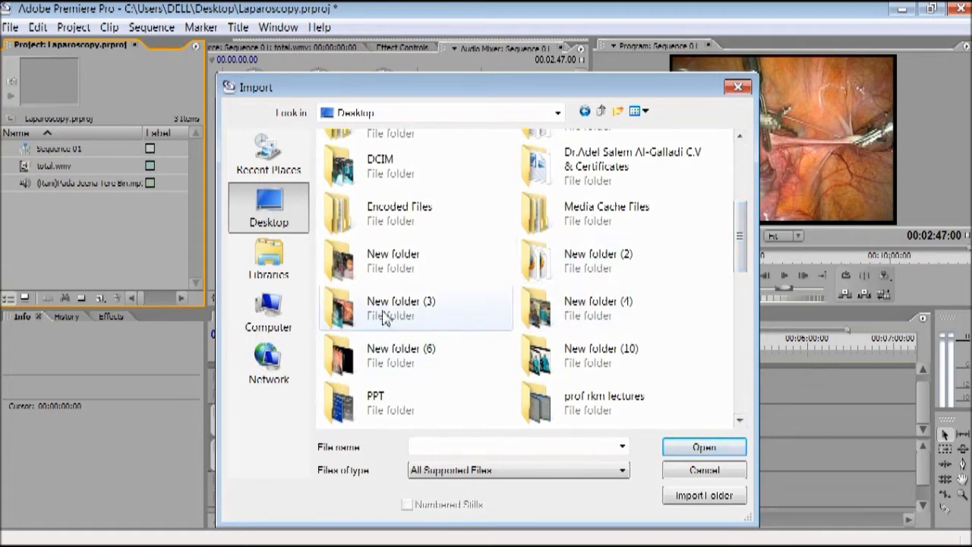
{"action": "double_click", "coordinate": [380, 257]}
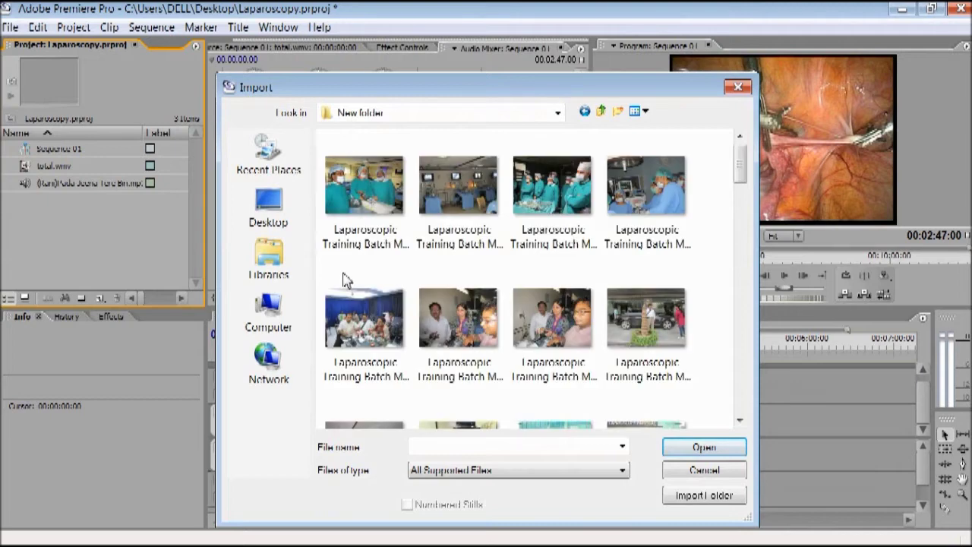
{"action": "mouse_move", "coordinate": [739, 175]}
{"action": "left_mouse_down"}
{"action": "mouse_move", "coordinate": [726, 425]}
{"action": "mouse_move", "coordinate": [725, 173]}
{"action": "left_mouse_up"}
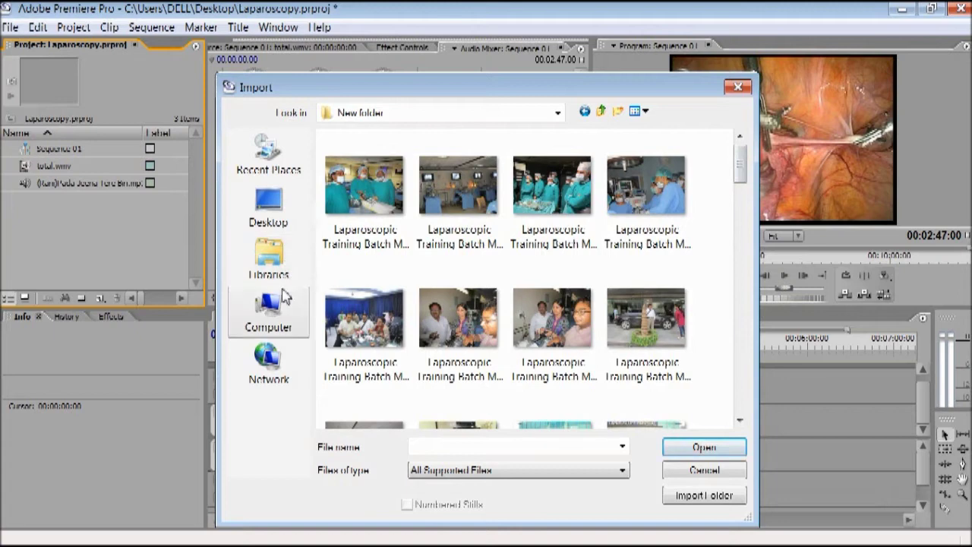
Import the TLH.wmv video from the TLH folder inside Training on Local Disk (D:).
{"action": "left_click", "coordinate": [280, 311]}
{"action": "double_click", "coordinate": [659, 189]}
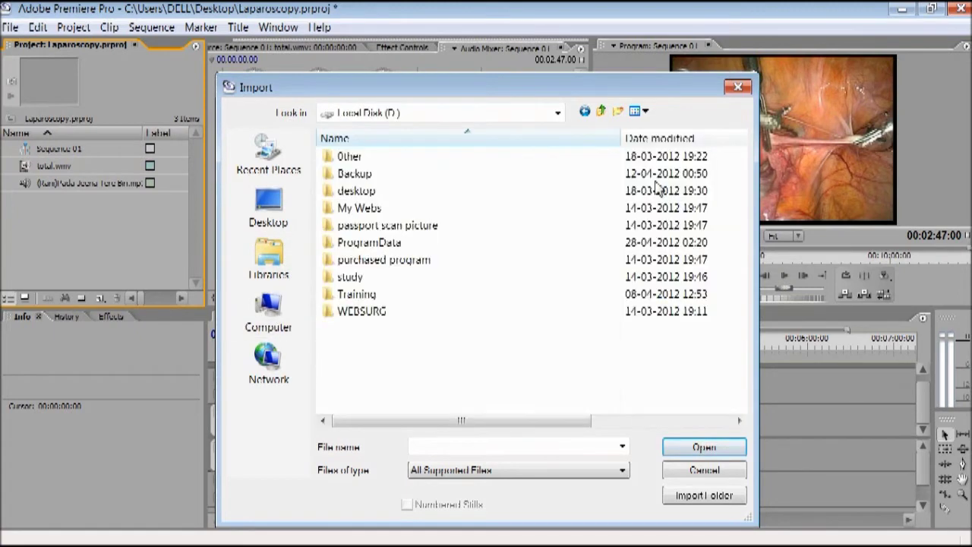
{"action": "double_click", "coordinate": [379, 297]}
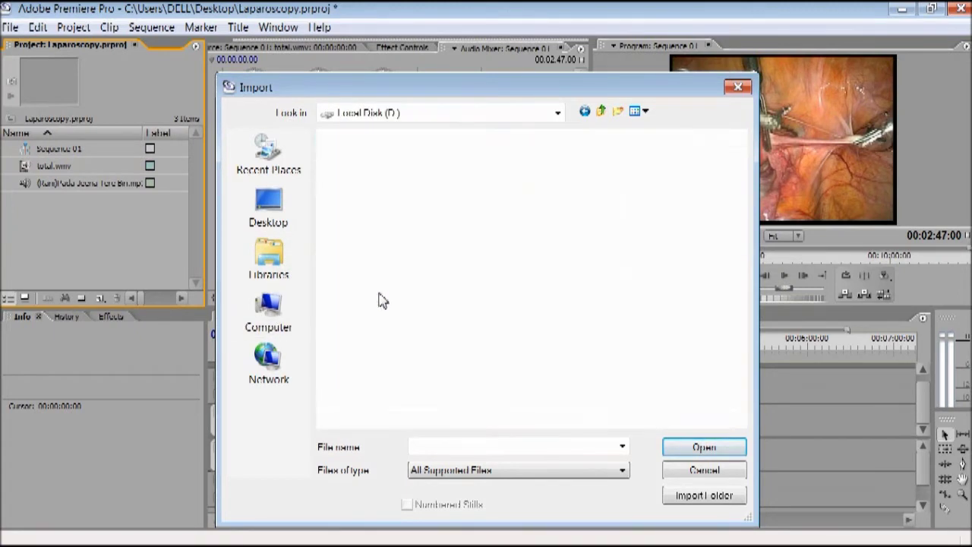
{"action": "left_click_drag", "start_coordinate": [742, 194], "coordinate": [747, 285]}
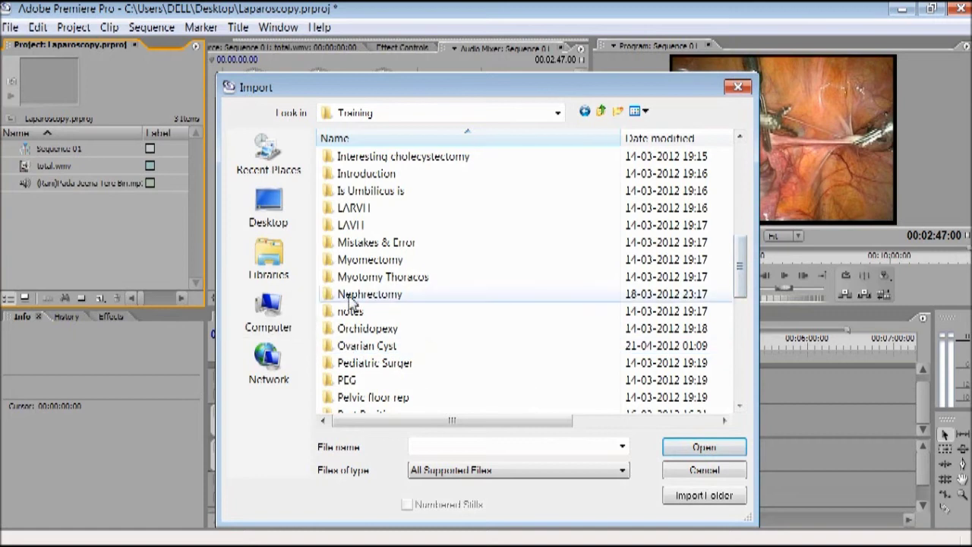
{"action": "left_click_drag", "start_coordinate": [740, 262], "coordinate": [743, 335]}
{"action": "double_click", "coordinate": [324, 368]}
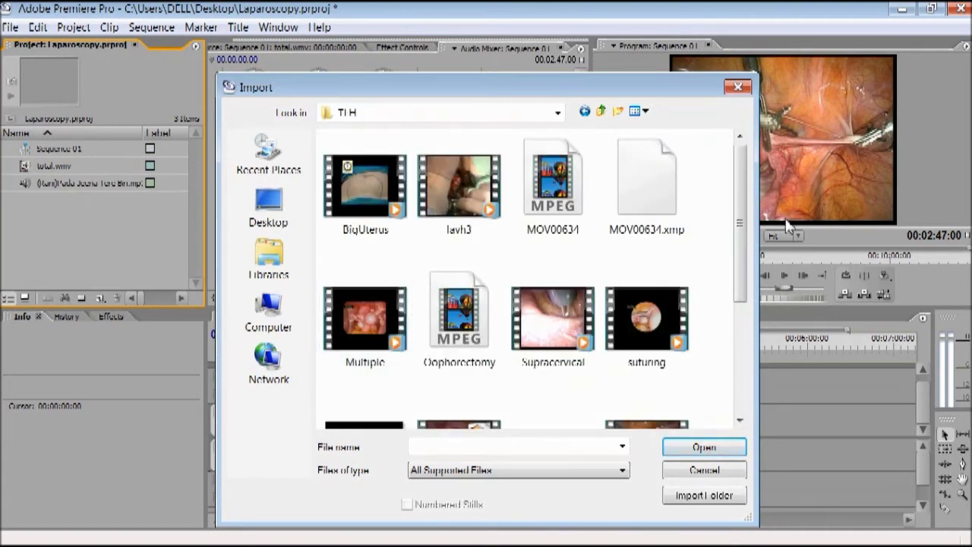
{"action": "left_click_drag", "start_coordinate": [742, 244], "coordinate": [738, 295]}
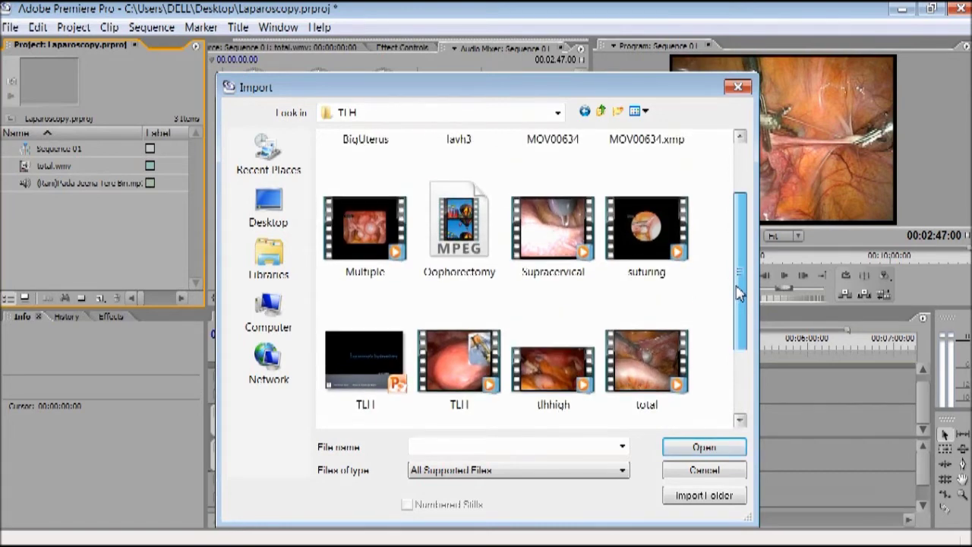
{"action": "double_click", "coordinate": [469, 361]}
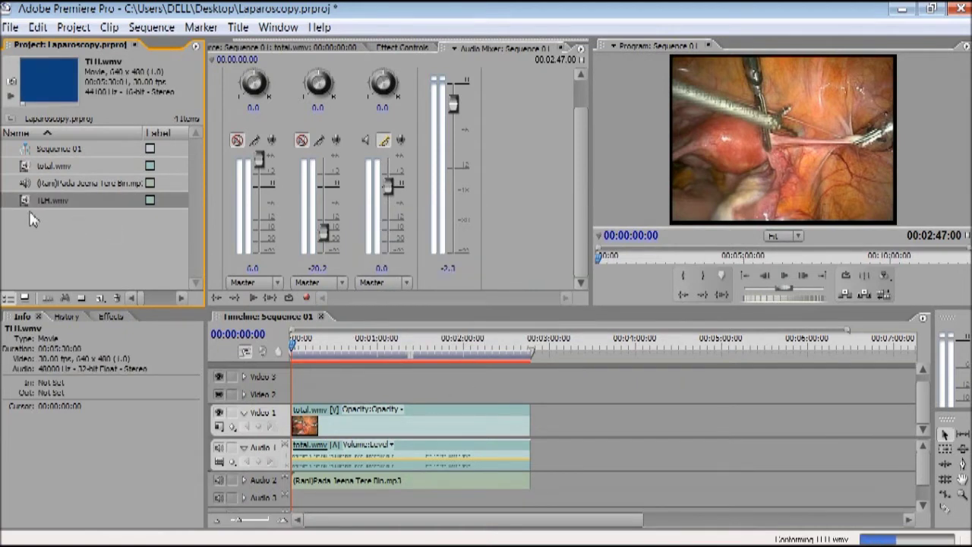
Load TLH.wmv into the Source monitor and play its opening seconds, then stop playback.
{"action": "left_click", "coordinate": [241, 47]}
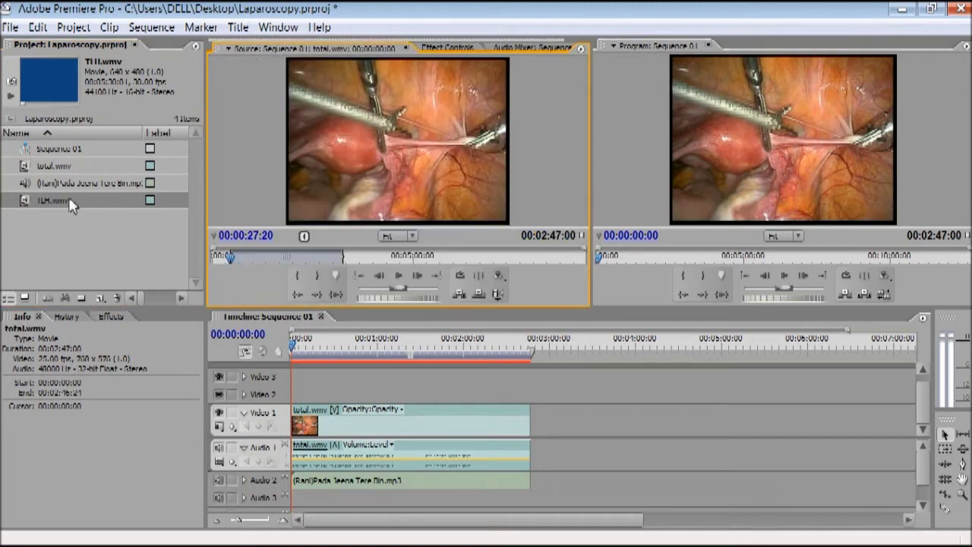
{"action": "left_click", "coordinate": [31, 208]}
{"action": "left_click_drag", "start_coordinate": [356, 150], "coordinate": [356, 148]}
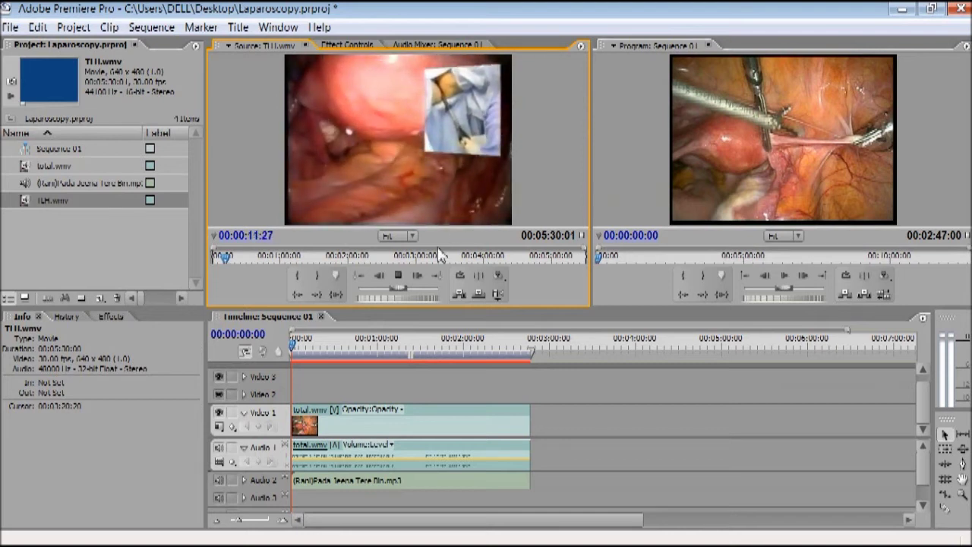
{"action": "left_click", "coordinate": [403, 280]}
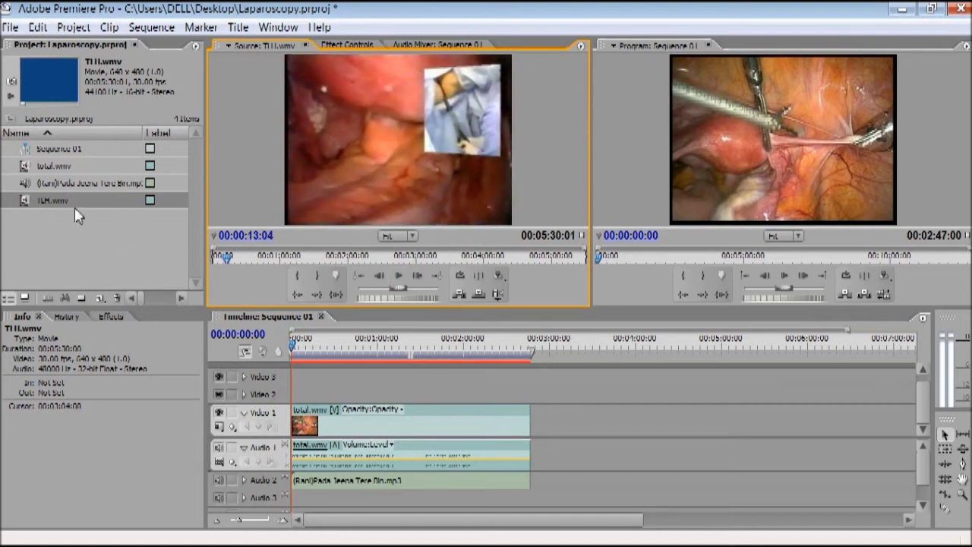
Place TLH.wmv on the Video 2 track above total.wmv, starting at the beginning of the sequence.
{"action": "left_click", "coordinate": [26, 209]}
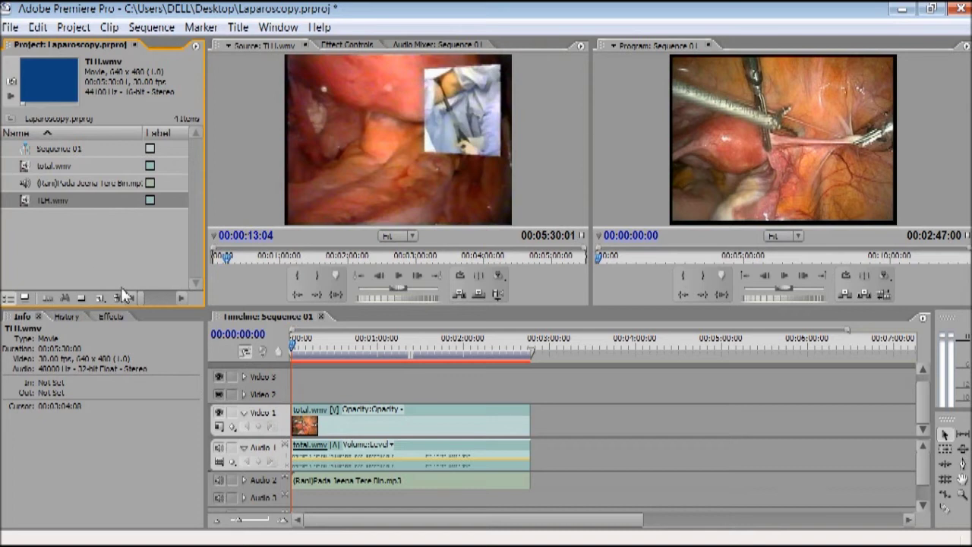
{"action": "left_click_drag", "start_coordinate": [276, 340], "coordinate": [297, 410]}
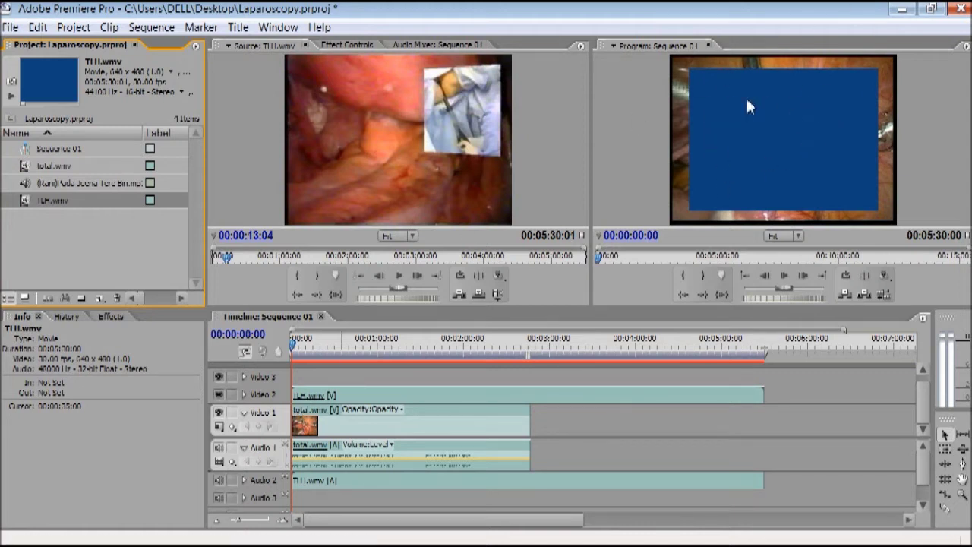
Scale the TLH.wmv overlay down to about a third of the frame width and place it in the picture's upper-right corner.
{"action": "left_click", "coordinate": [766, 136]}
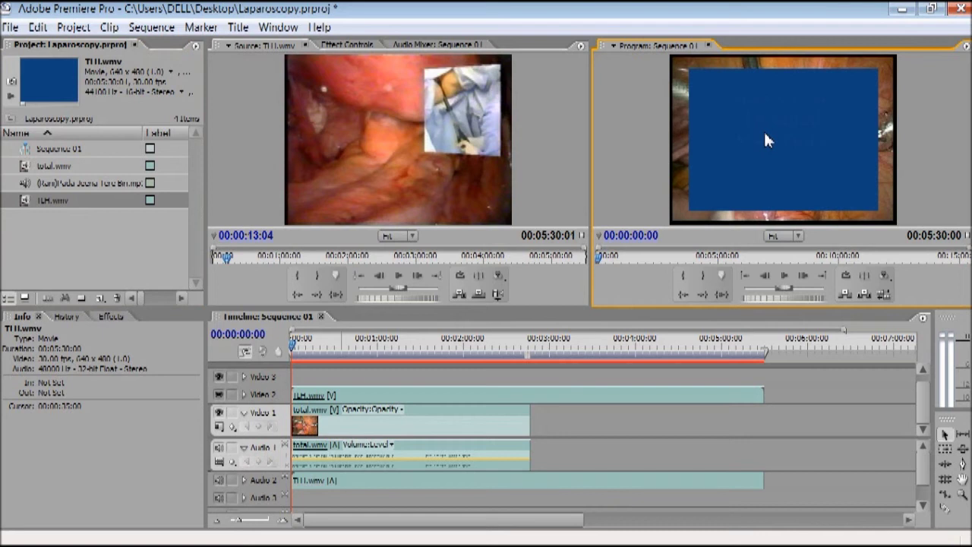
{"action": "left_click", "coordinate": [346, 400]}
{"action": "left_click", "coordinate": [782, 194]}
{"action": "left_click_drag", "start_coordinate": [690, 67], "coordinate": [729, 111]}
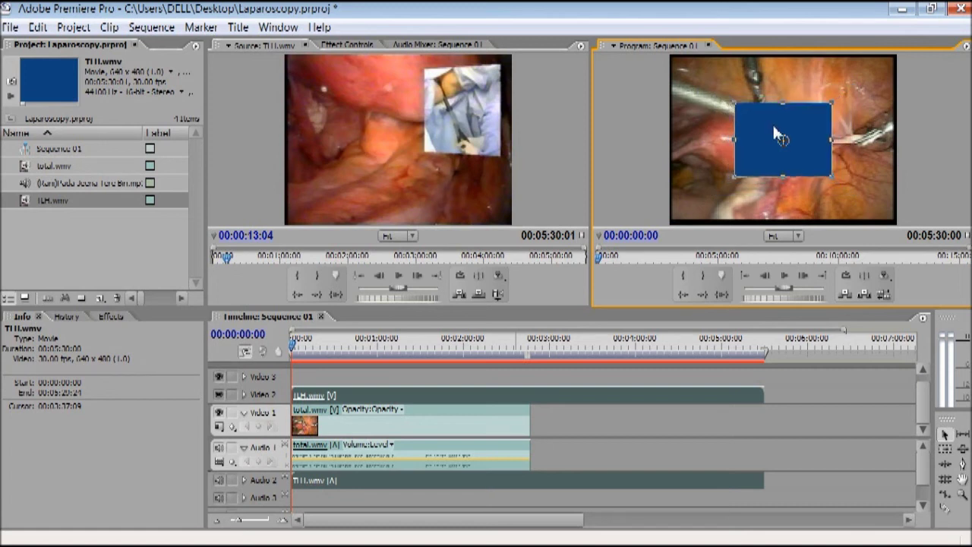
{"action": "left_click_drag", "start_coordinate": [778, 142], "coordinate": [838, 95]}
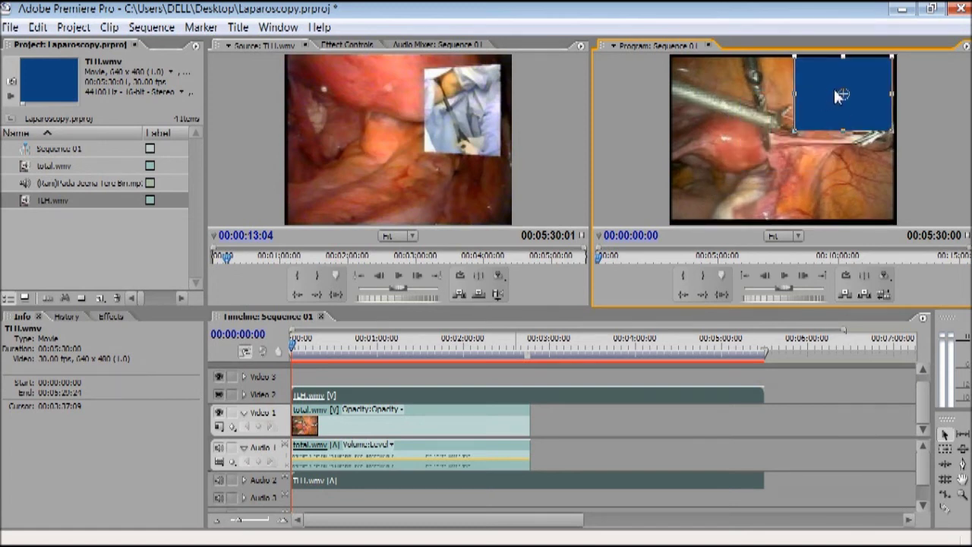
{"action": "left_click_drag", "start_coordinate": [838, 95], "coordinate": [721, 179]}
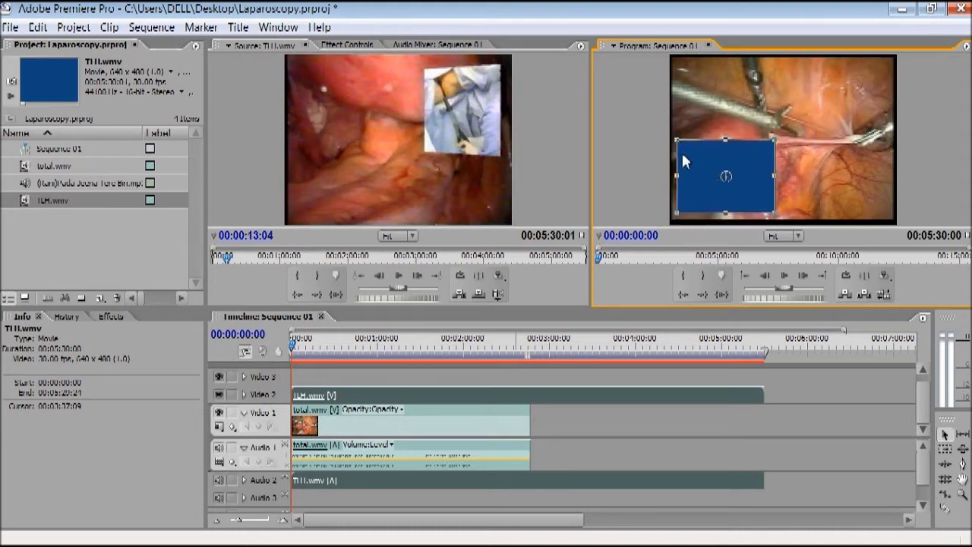
{"action": "left_click_drag", "start_coordinate": [680, 146], "coordinate": [693, 153]}
{"action": "left_click_drag", "start_coordinate": [726, 181], "coordinate": [852, 95]}
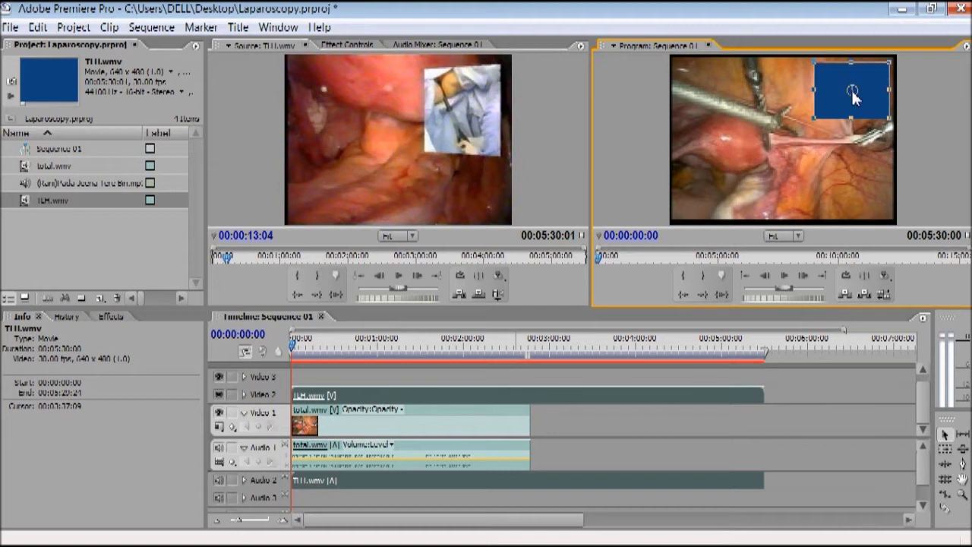
Preview the picture-in-picture, move the TLH.wmv overlay to the picture's lower-left corner and resume playback.
{"action": "left_click", "coordinate": [785, 276]}
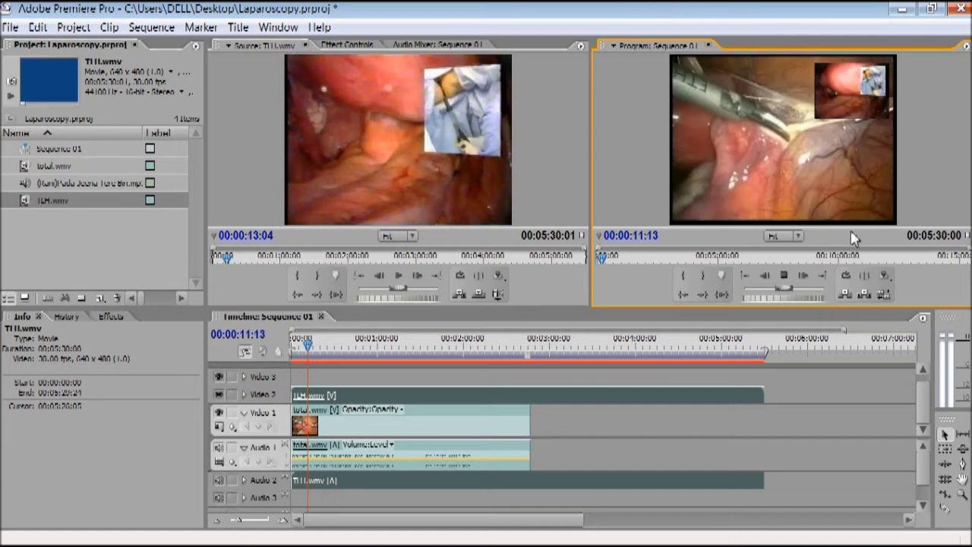
{"action": "left_click", "coordinate": [782, 279]}
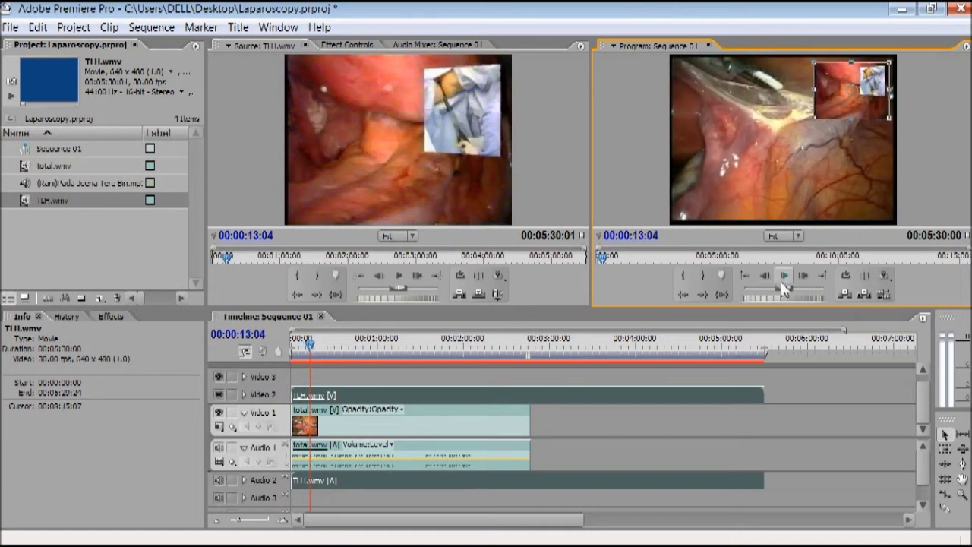
{"action": "left_click_drag", "start_coordinate": [851, 89], "coordinate": [710, 200]}
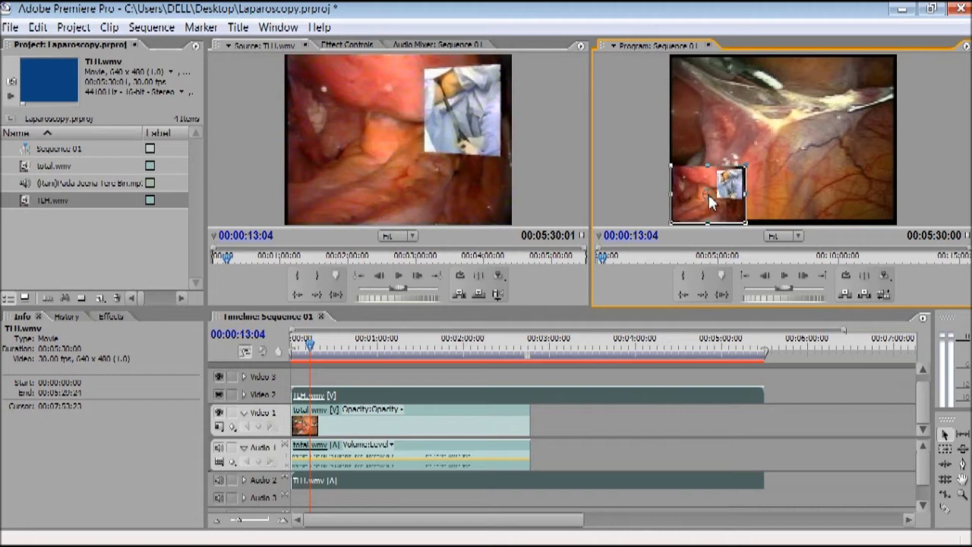
{"action": "left_click", "coordinate": [784, 280]}
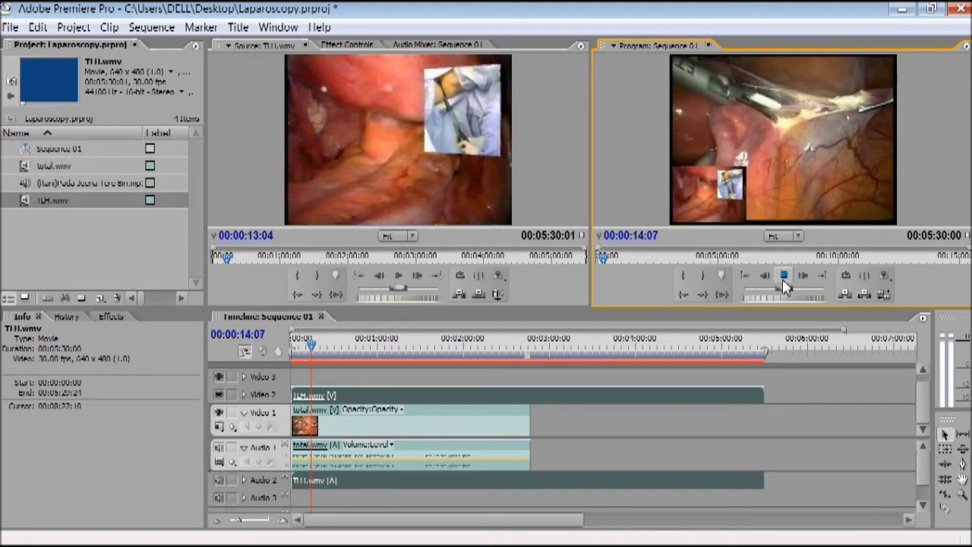
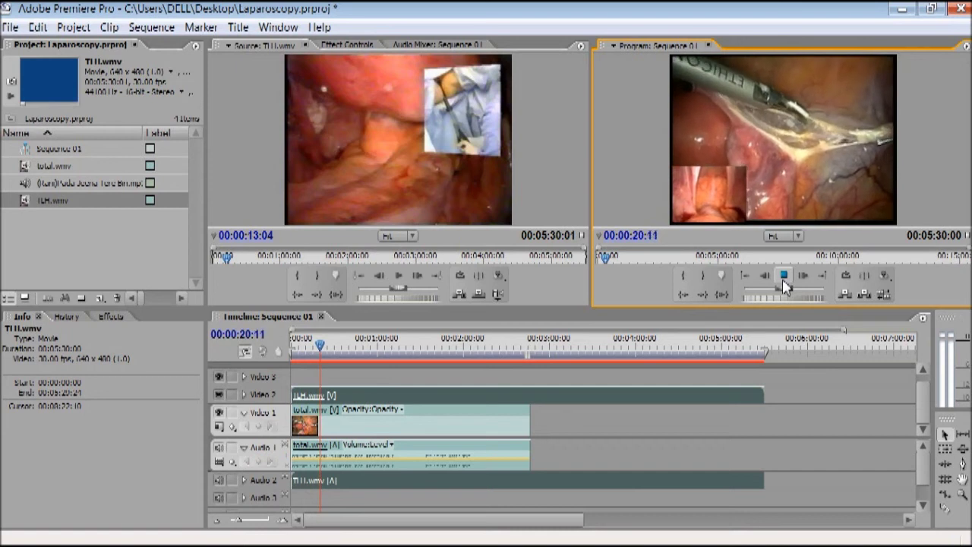
Stop playback, split the TLH.wmv overlay on Video 2 at the end of total.wmv and delete the part beyond it.
{"action": "left_click", "coordinate": [785, 281]}
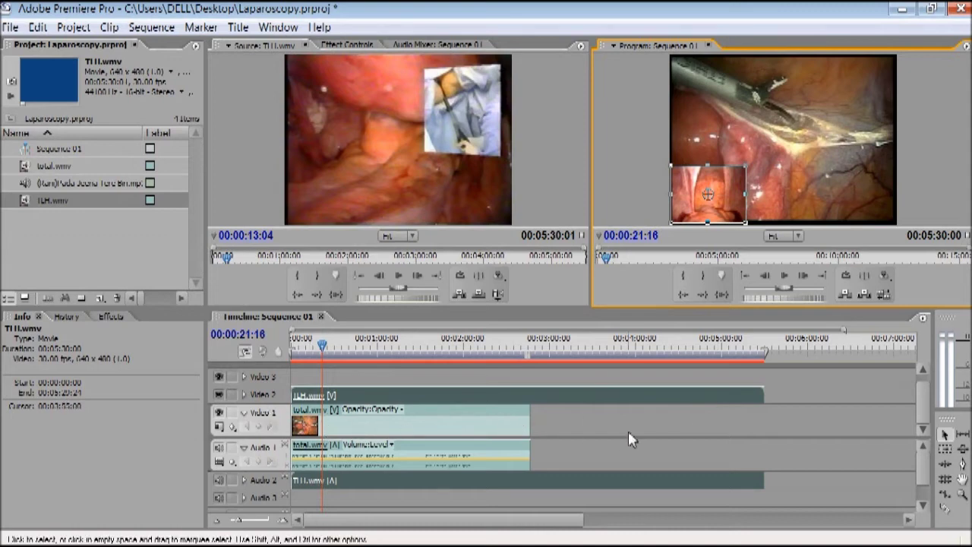
{"action": "left_click_drag", "start_coordinate": [322, 351], "coordinate": [532, 362]}
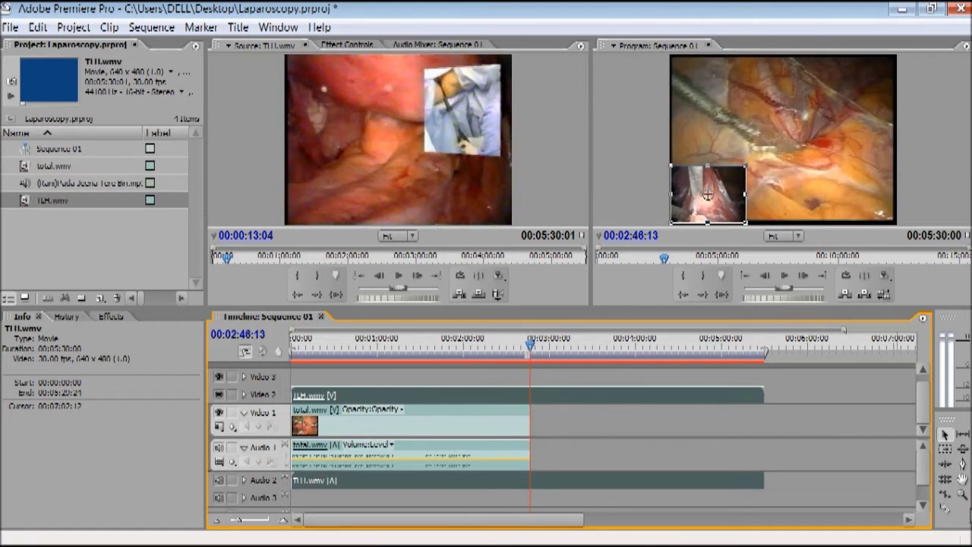
{"action": "left_click", "coordinate": [947, 510]}
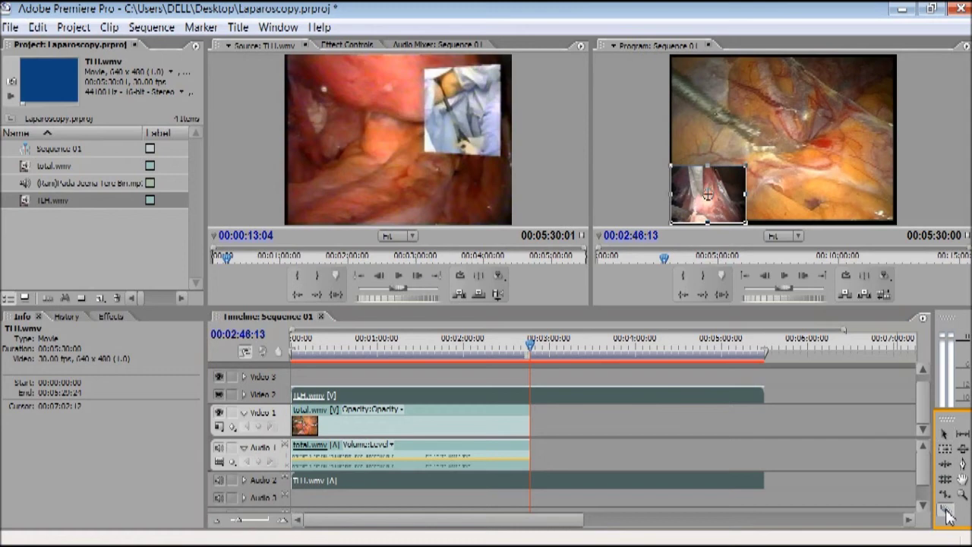
{"action": "left_click", "coordinate": [531, 395]}
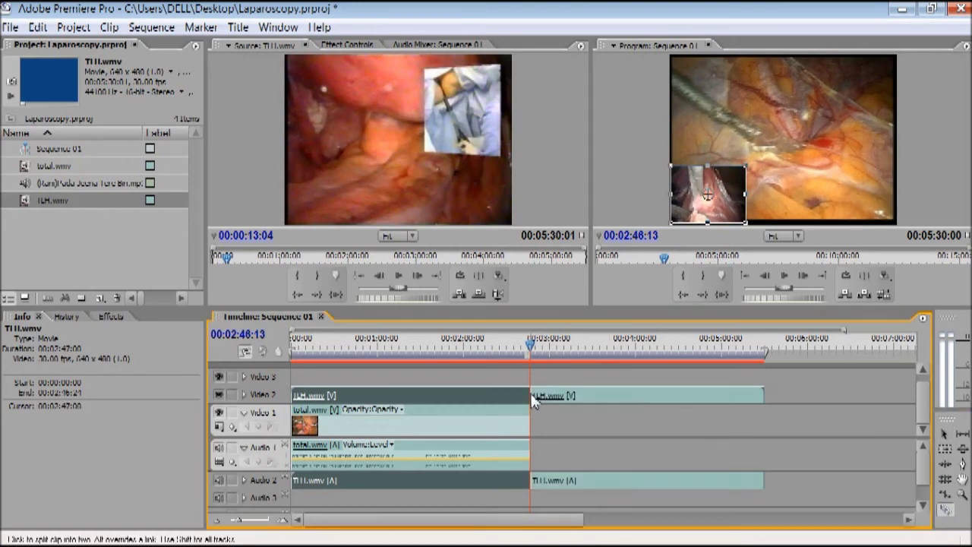
{"action": "right_click", "coordinate": [612, 403]}
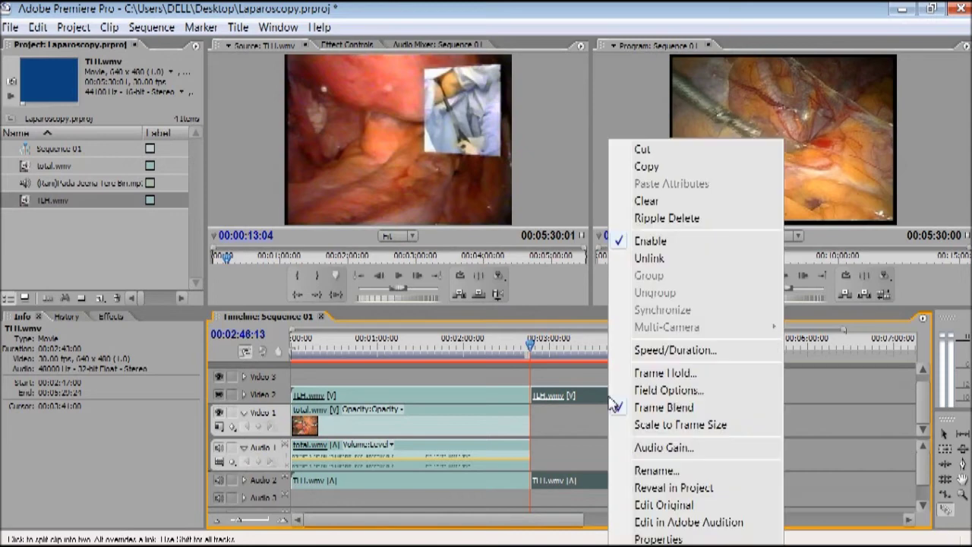
{"action": "left_click", "coordinate": [639, 205]}
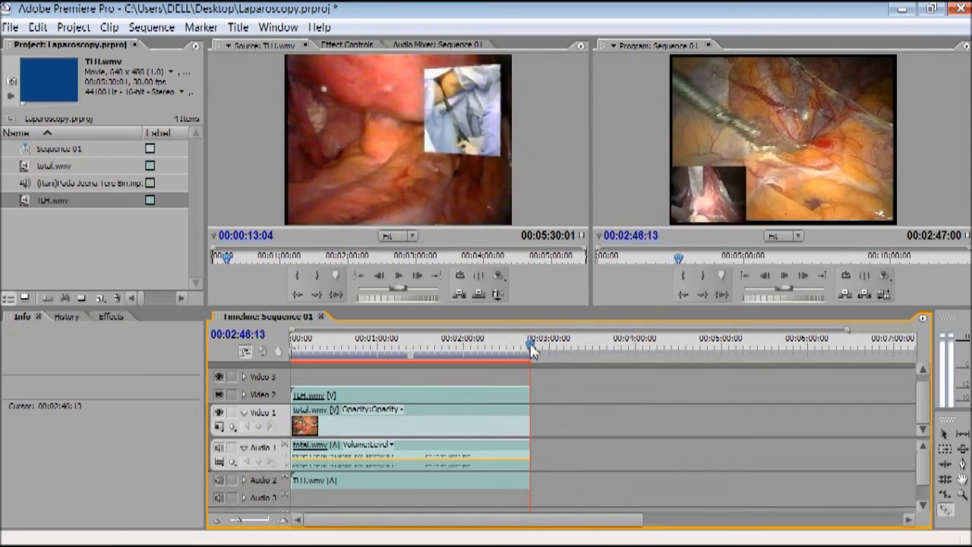
Play the opening seconds of the sequence from its start to check the trimmed picture-in-picture, and stop playback.
{"action": "left_click_drag", "start_coordinate": [532, 351], "coordinate": [289, 374]}
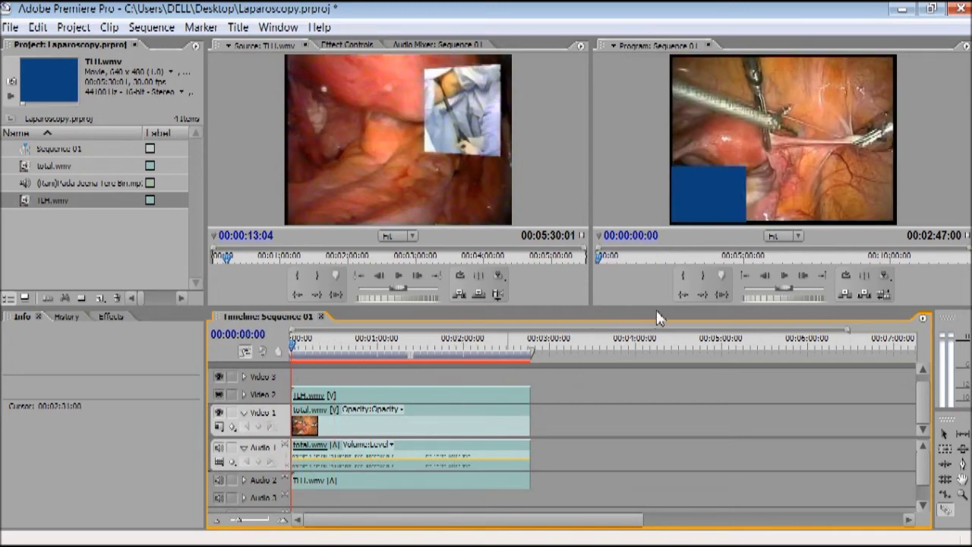
{"action": "left_click", "coordinate": [782, 275]}
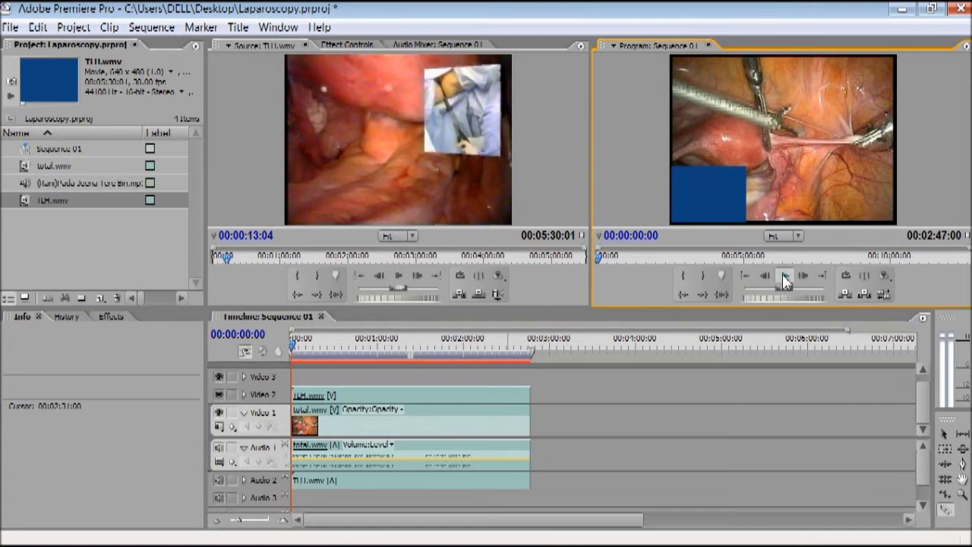
{"action": "left_click", "coordinate": [783, 274]}
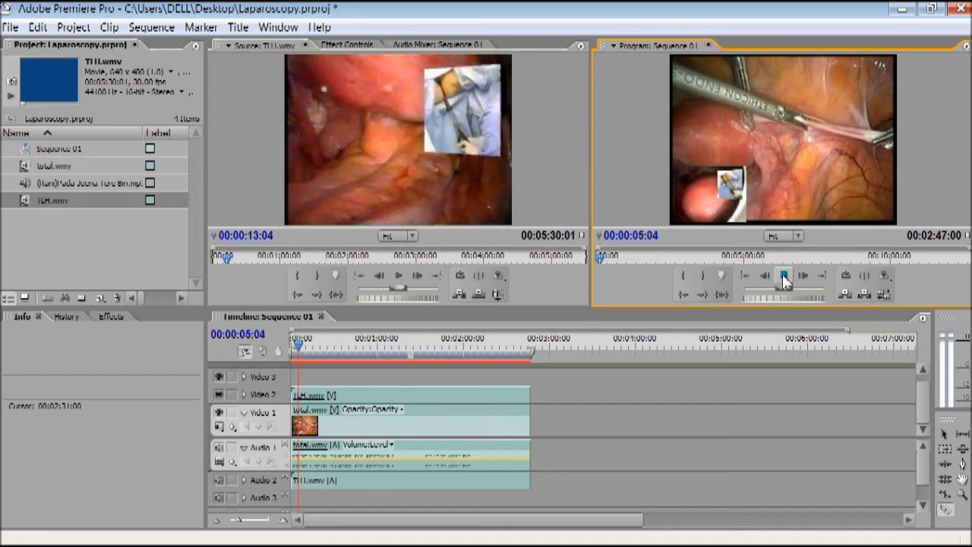
{"action": "left_click", "coordinate": [782, 274]}
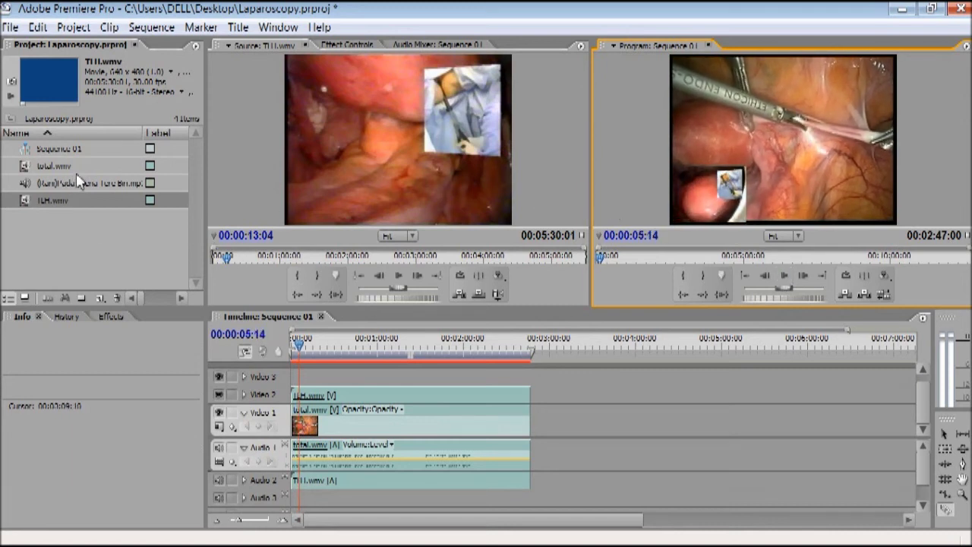
Place (Rani)Pada Jeena Tere Bin.mp3 on Audio 3 from the sequence start and cut away the part beyond the end of the video.
{"action": "left_click", "coordinate": [29, 190]}
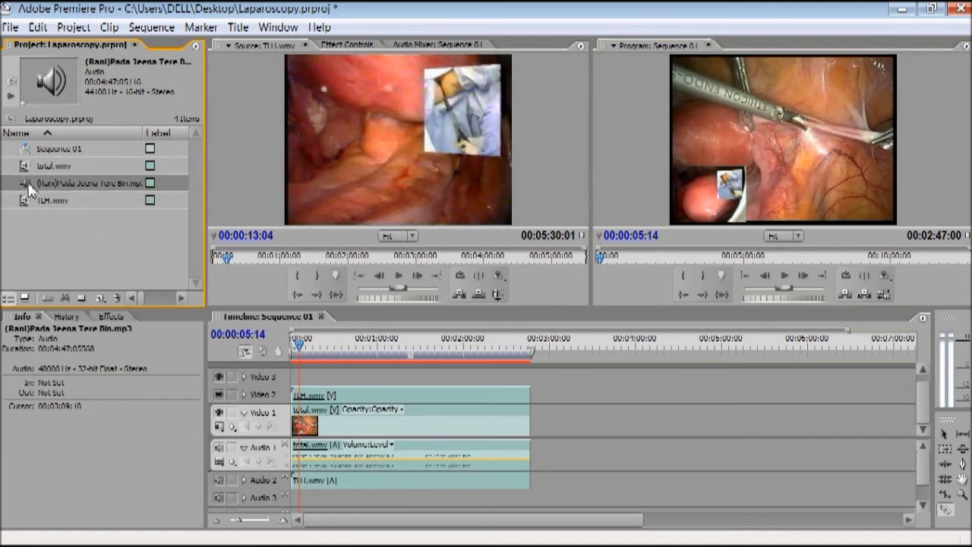
{"action": "left_click_drag", "start_coordinate": [29, 190], "coordinate": [293, 497]}
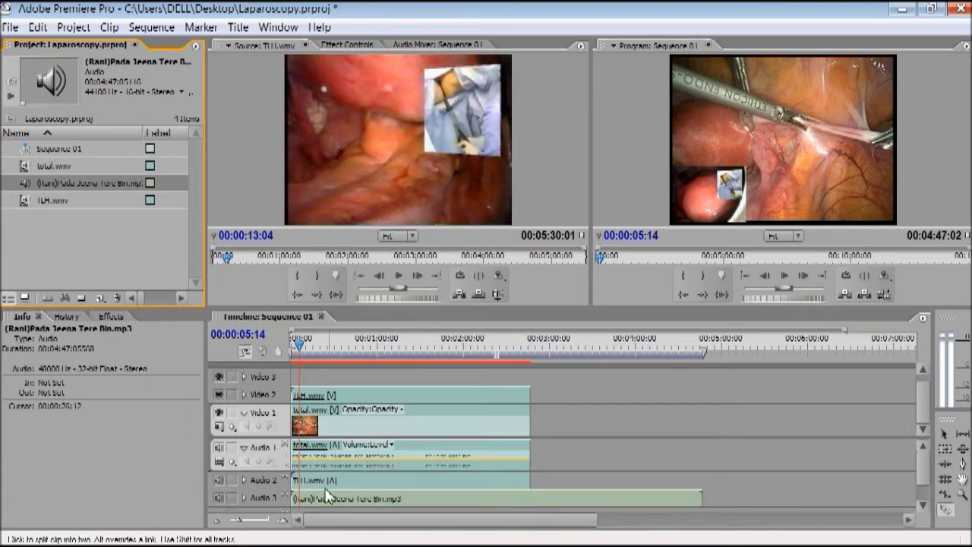
{"action": "left_click", "coordinate": [532, 498]}
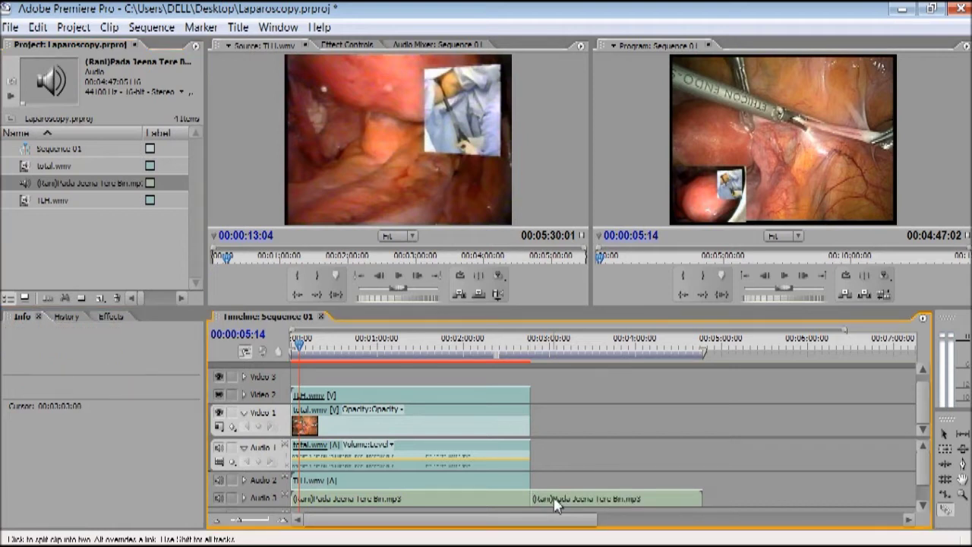
{"action": "right_click", "coordinate": [556, 503]}
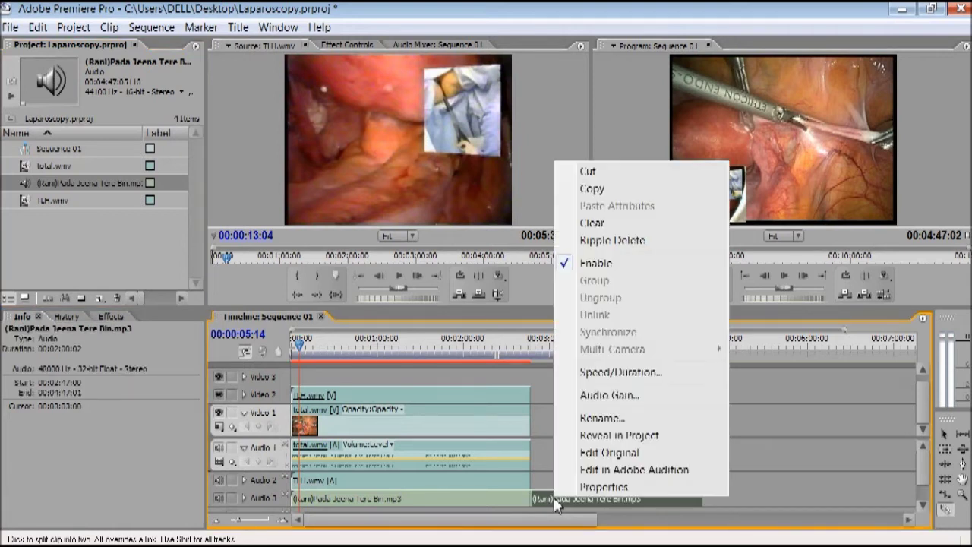
{"action": "left_click", "coordinate": [621, 241]}
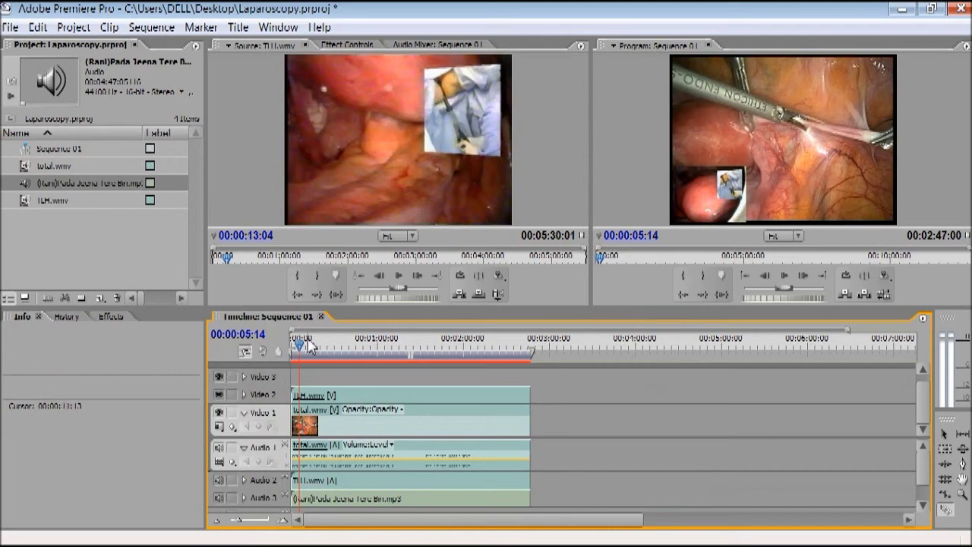
Play the sequence from its start with the added music for about 20 seconds, stop, and return the playhead to the beginning.
{"action": "left_click_drag", "start_coordinate": [302, 348], "coordinate": [291, 348]}
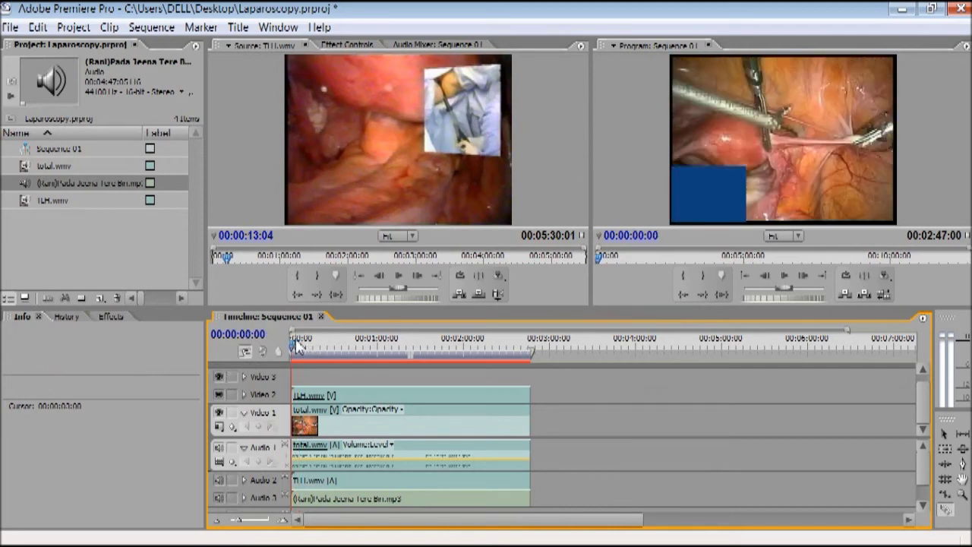
{"action": "left_click", "coordinate": [783, 283]}
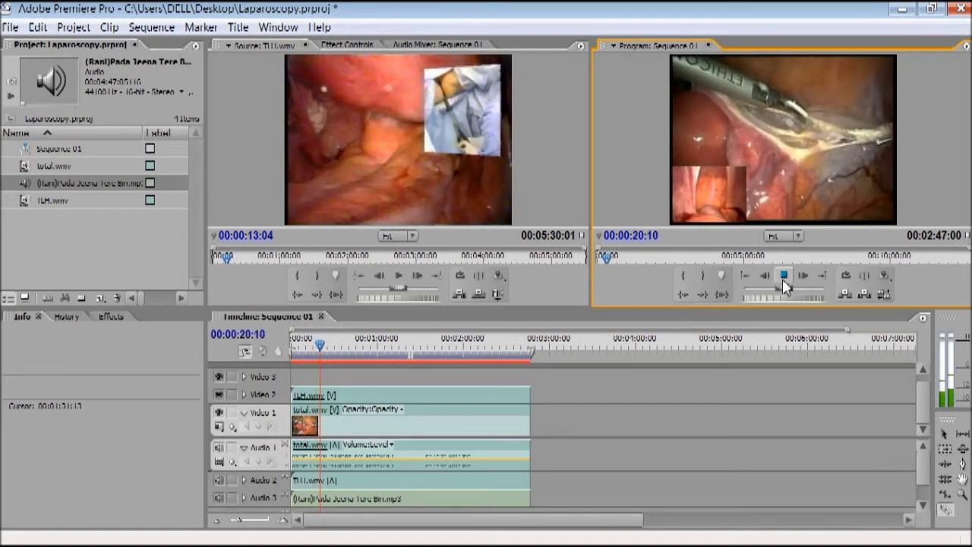
{"action": "left_click", "coordinate": [785, 281]}
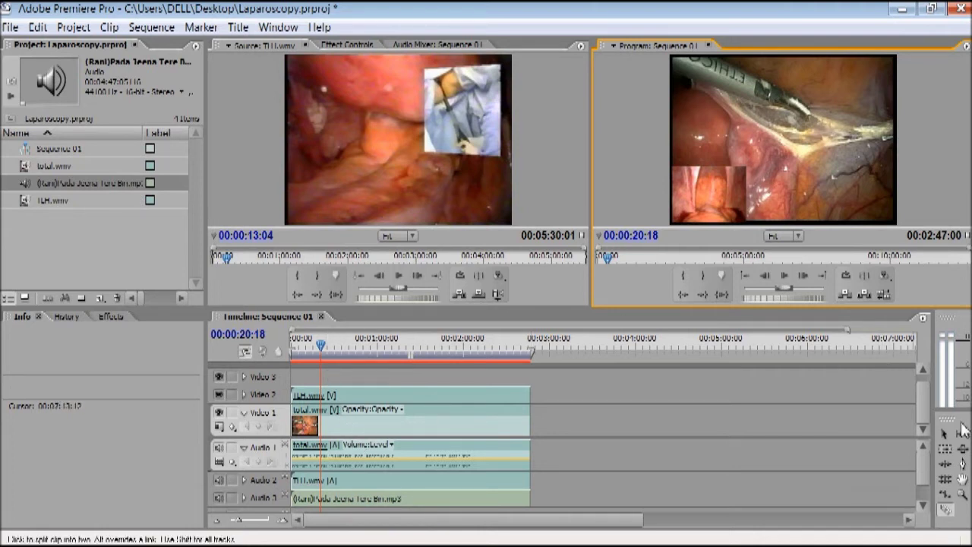
{"action": "left_click", "coordinate": [947, 442]}
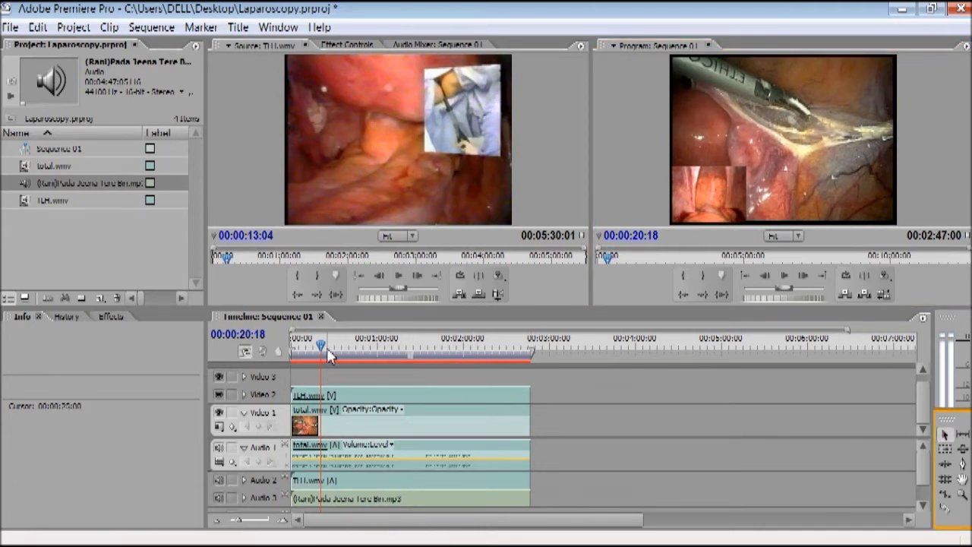
{"action": "left_click_drag", "start_coordinate": [322, 353], "coordinate": [293, 360]}
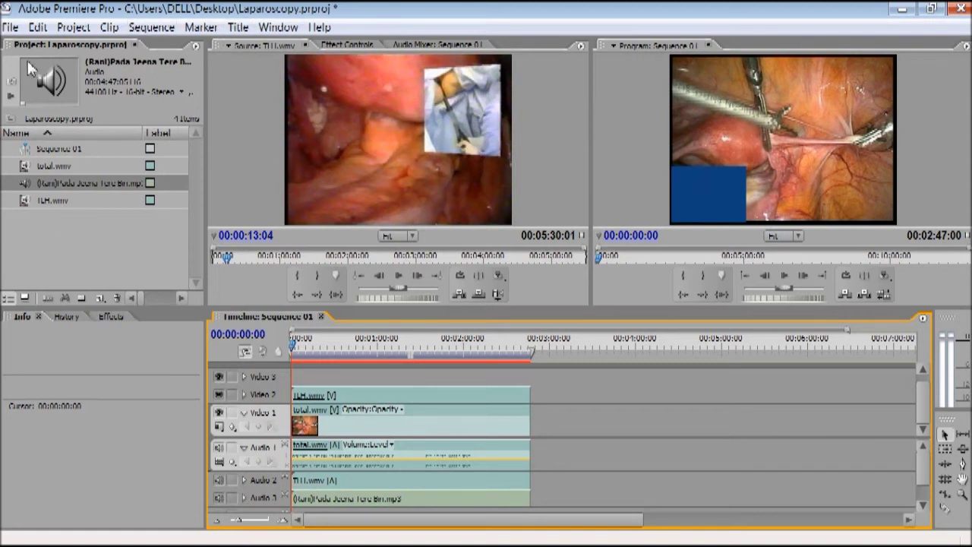
Create a default roll title named Title 01 and move the title editor so that its style list is visible.
{"action": "left_click", "coordinate": [238, 29]}
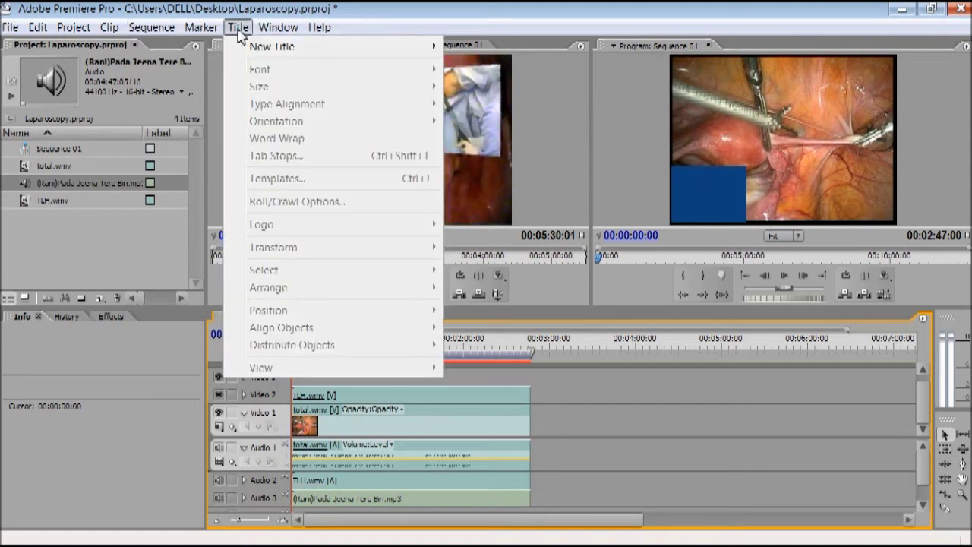
{"action": "mouse_move", "coordinate": [300, 50]}
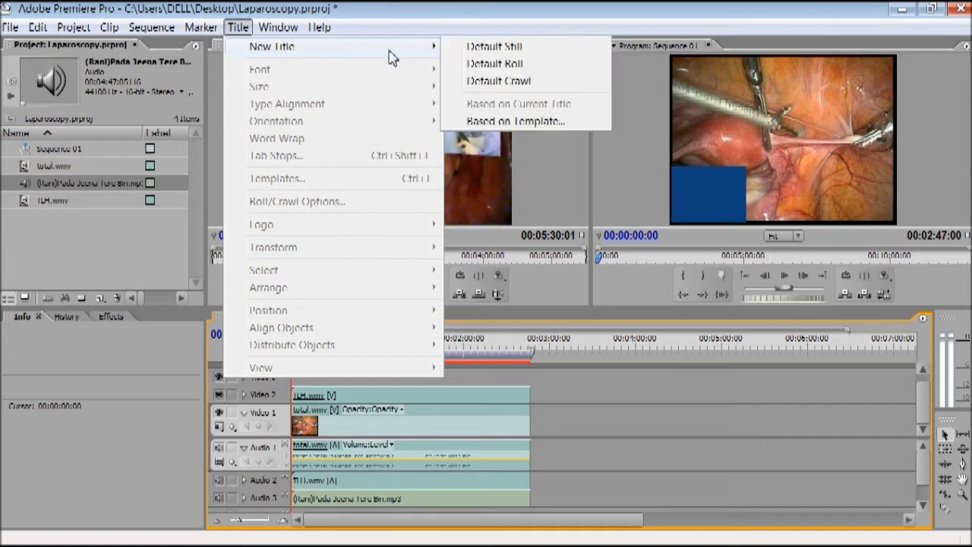
{"action": "left_click", "coordinate": [534, 67]}
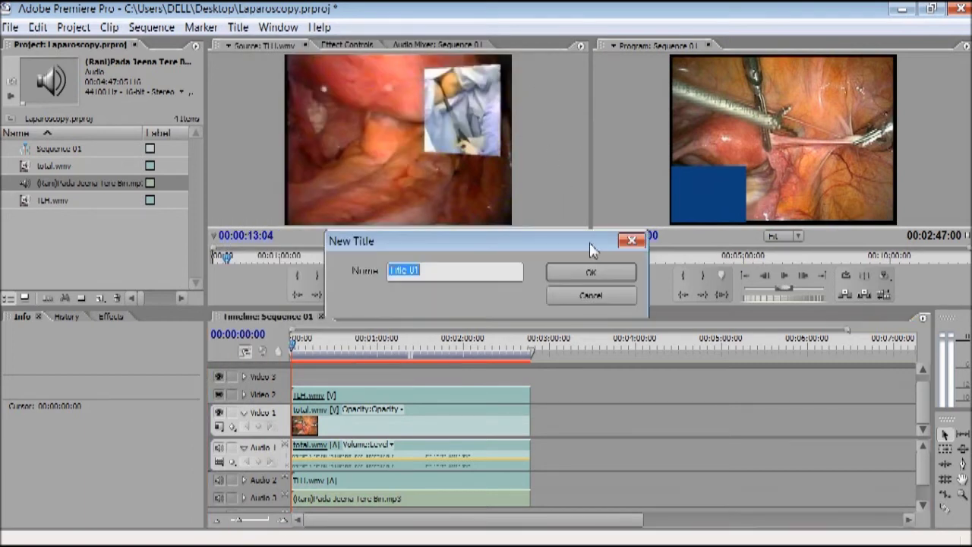
{"action": "left_click", "coordinate": [591, 273]}
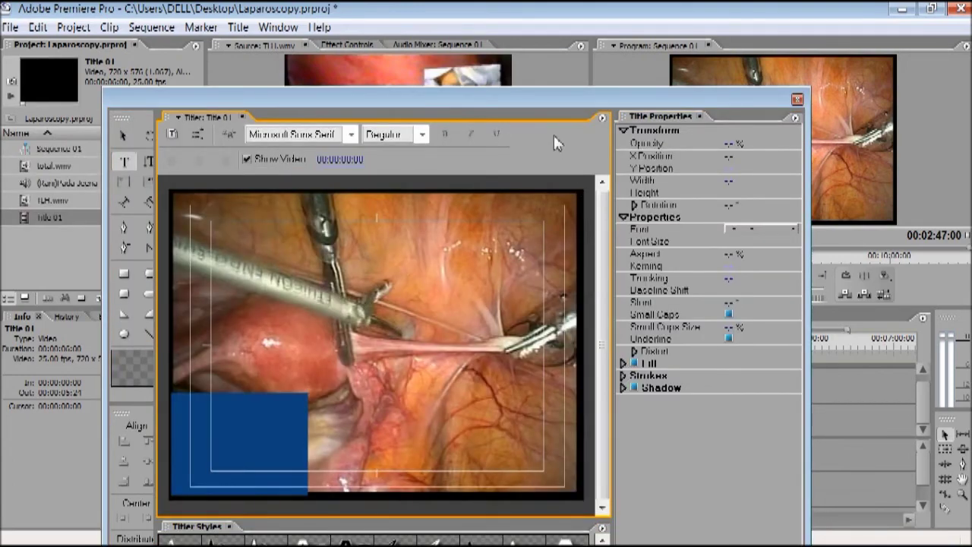
{"action": "left_click_drag", "start_coordinate": [566, 108], "coordinate": [612, 20]}
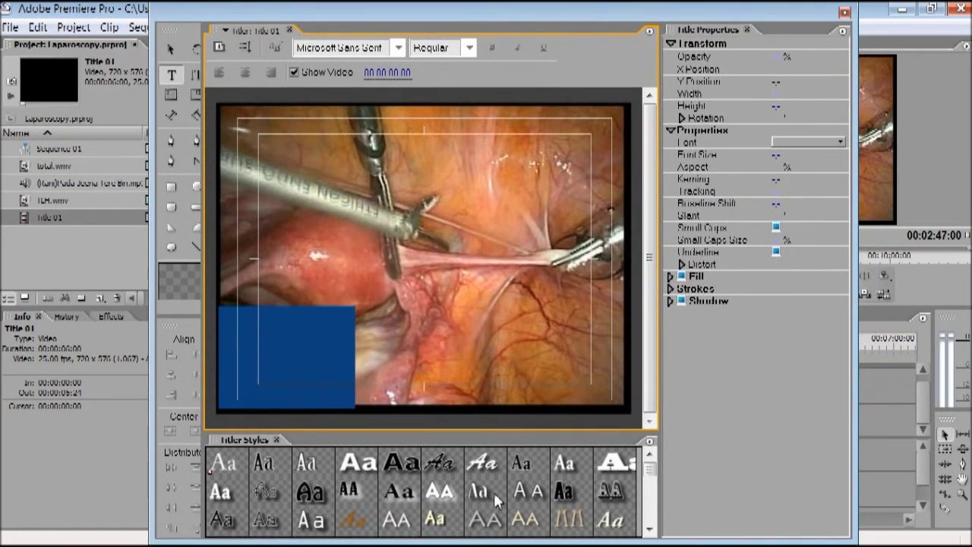
Draw a text area about 385 wide beside the picture-in-picture, low in the frame, and enter the doctor's title and initials.
{"action": "left_click", "coordinate": [441, 496]}
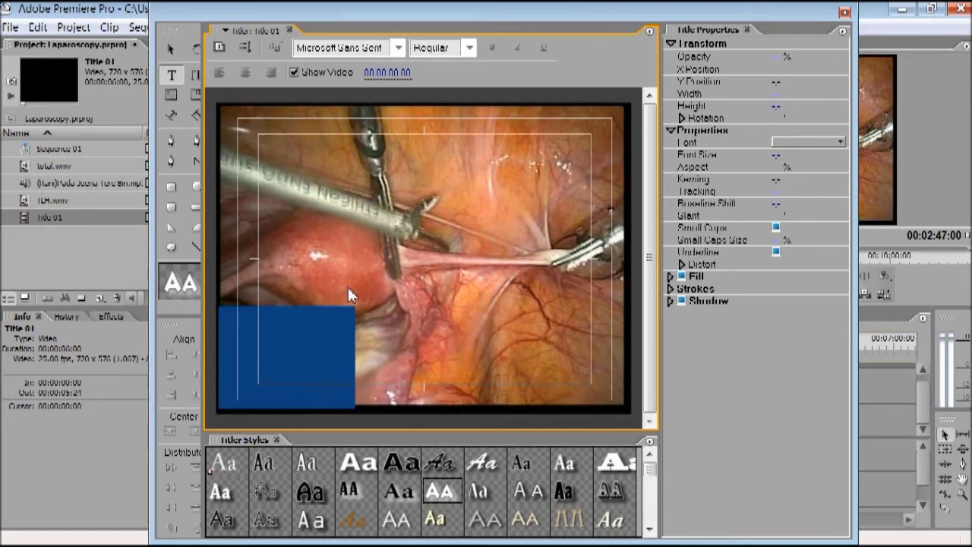
{"action": "left_click_drag", "start_coordinate": [374, 306], "coordinate": [583, 382]}
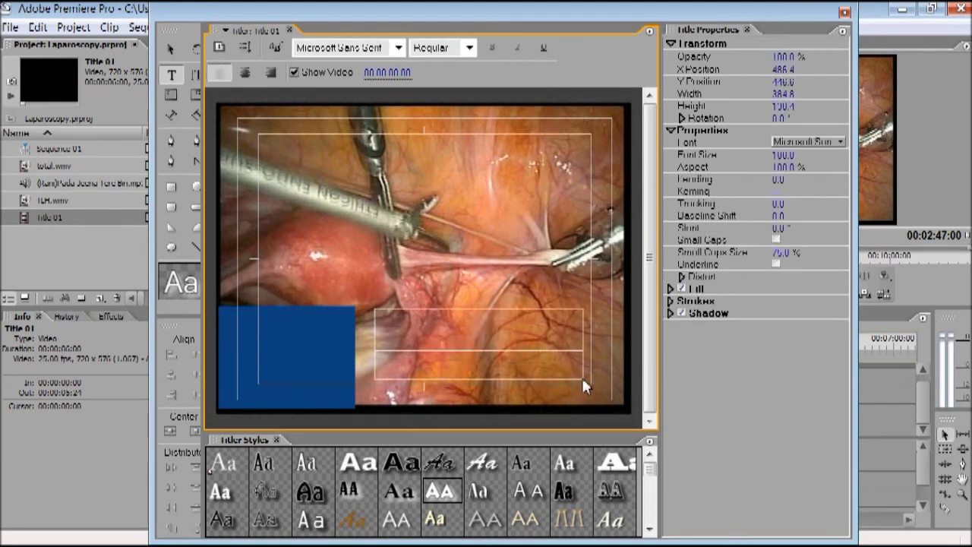
{"action": "type", "text": "Dr "}
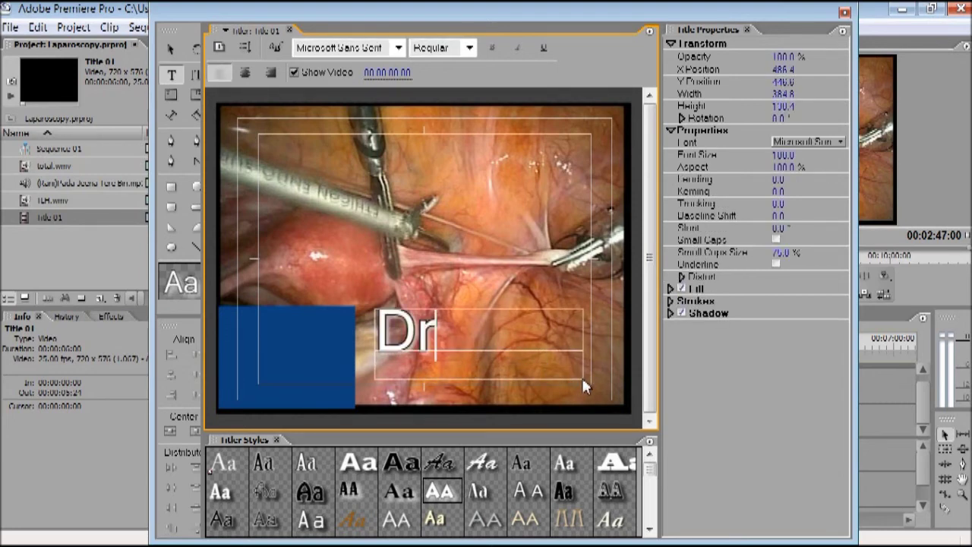
{"action": "type", "text": "R "}
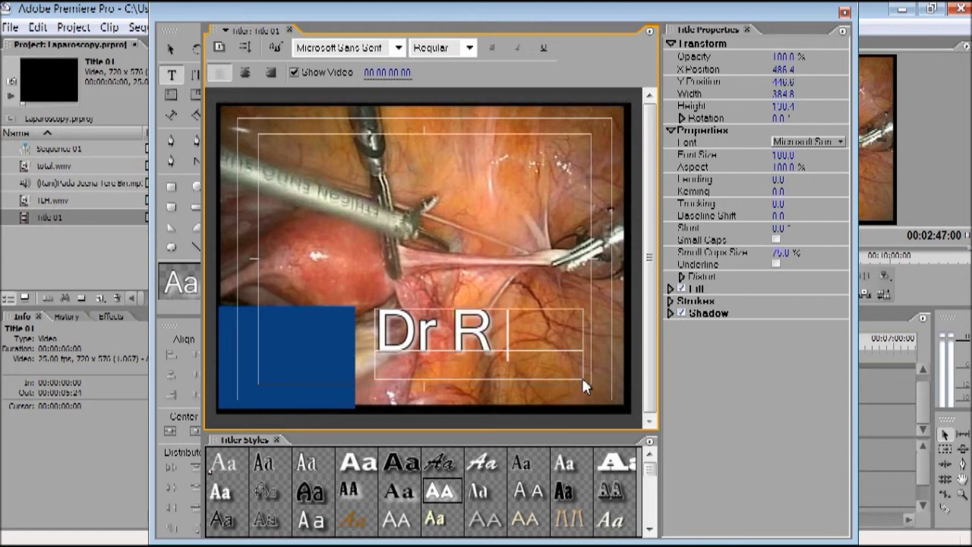
{"action": "type", "text": "K"}
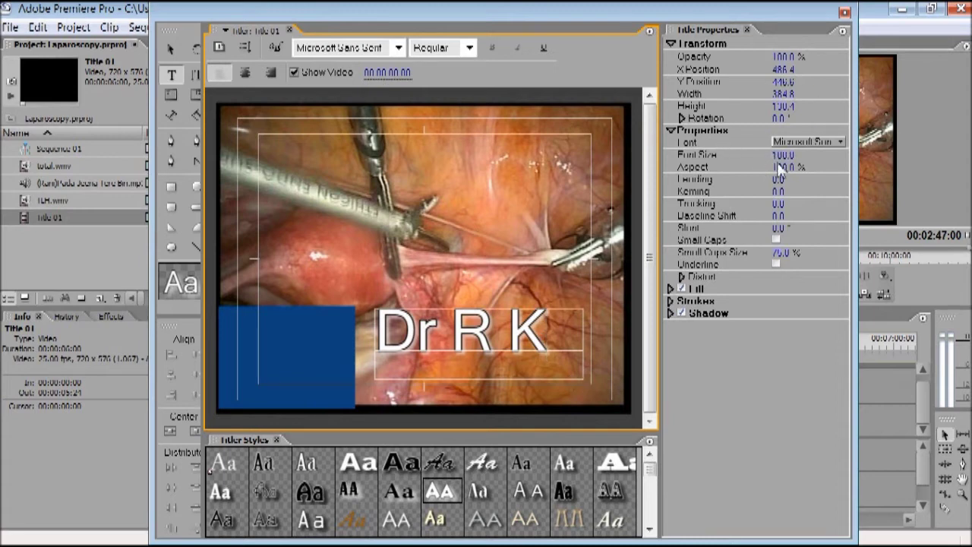
Complete the doctor's name at font size 42 and restyle the text with the dark Bell Gothic Std Black title style.
{"action": "left_click_drag", "start_coordinate": [792, 161], "coordinate": [750, 160]}
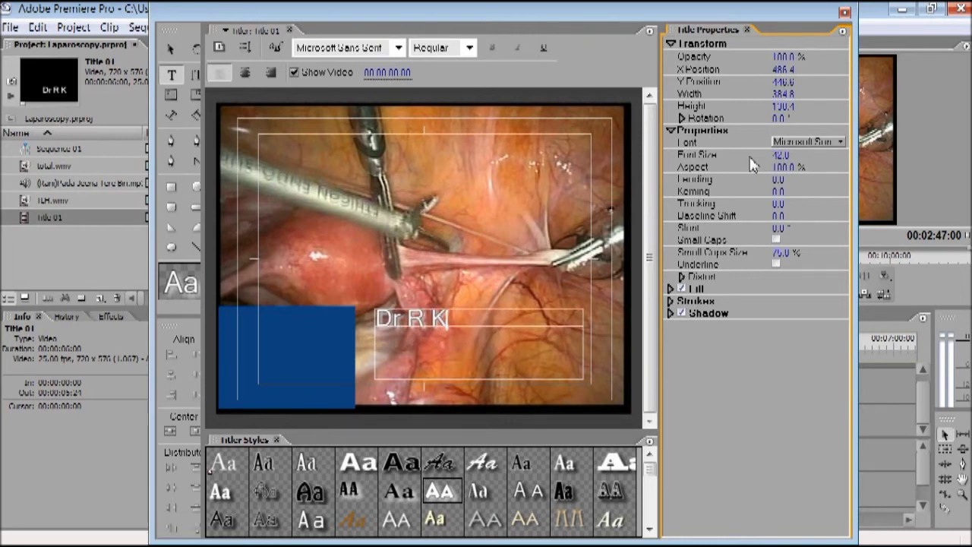
{"action": "left_click", "coordinate": [473, 324]}
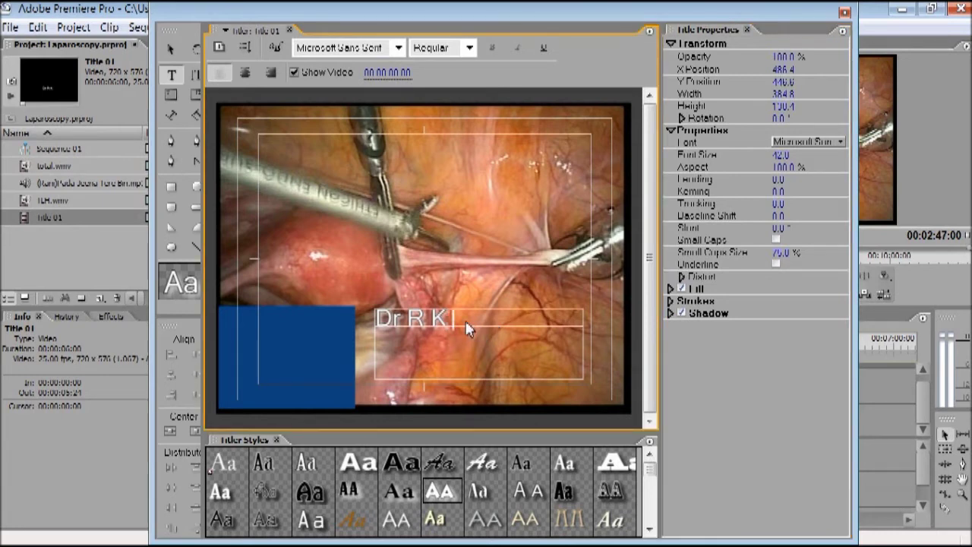
{"action": "type", "text": "Mi"}
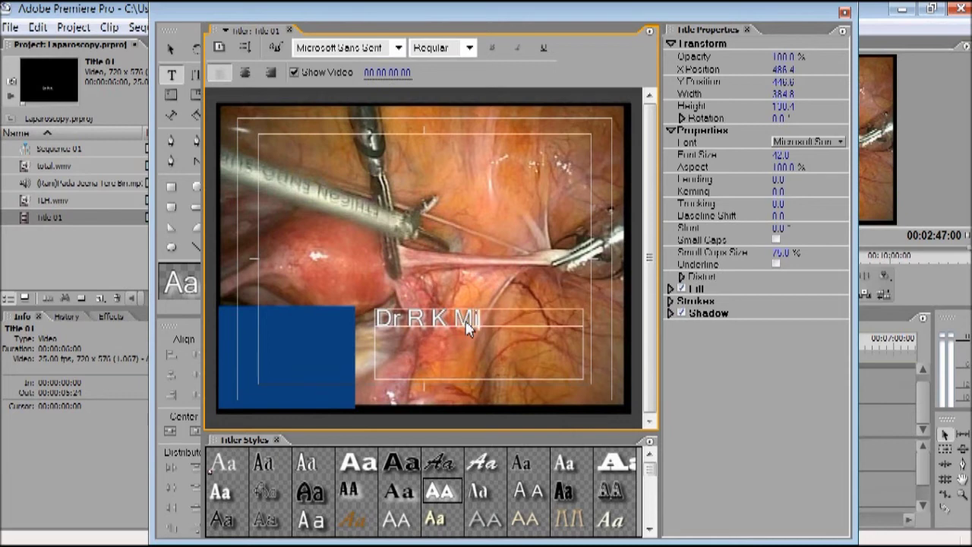
{"action": "type", "text": "shra"}
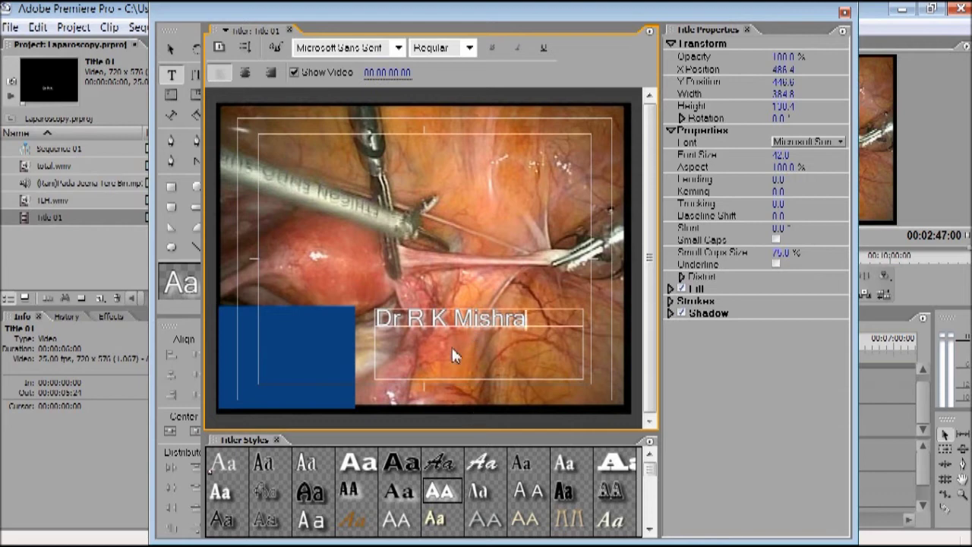
{"action": "left_click", "coordinate": [409, 466]}
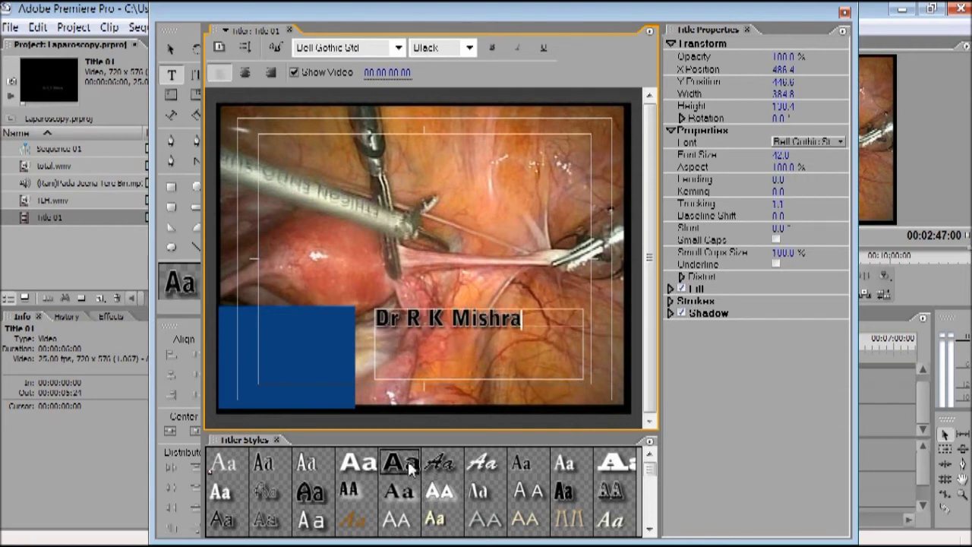
Try a range of other title styles on the doctor's name, including Birch Std, Minion Pro Bold, Nueva Std, Lithos Pro and OCR A Std.
{"action": "left_click", "coordinate": [312, 471]}
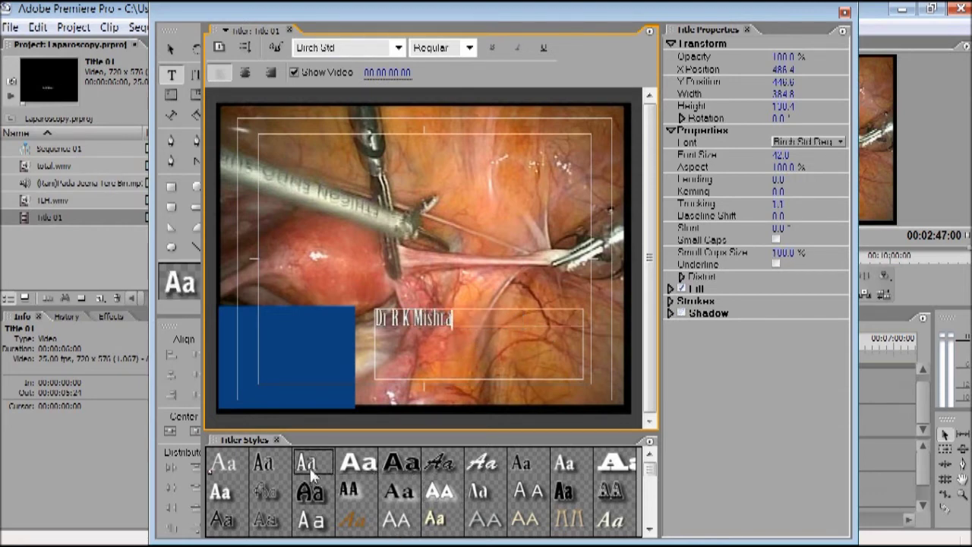
{"action": "left_click", "coordinate": [314, 489]}
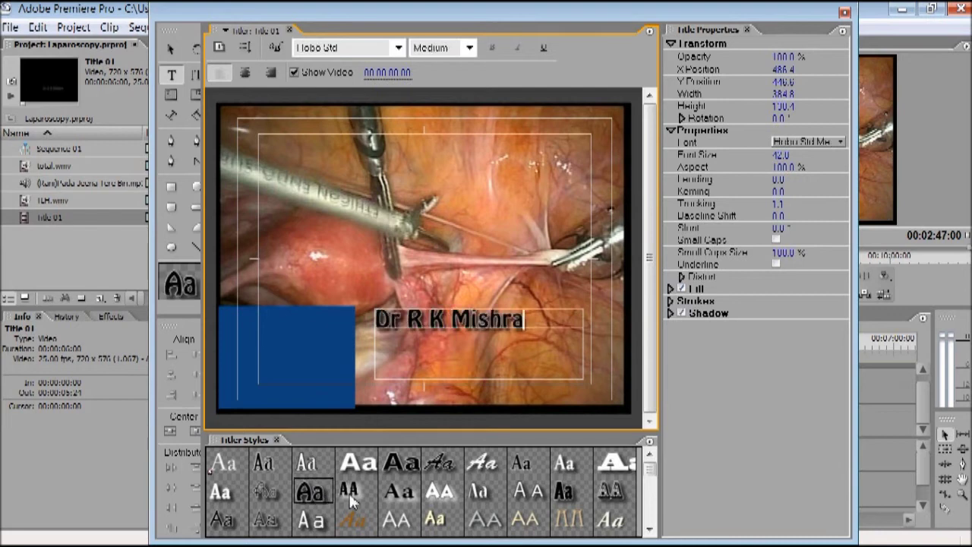
{"action": "left_click", "coordinate": [349, 491]}
{"action": "left_click", "coordinate": [393, 490]}
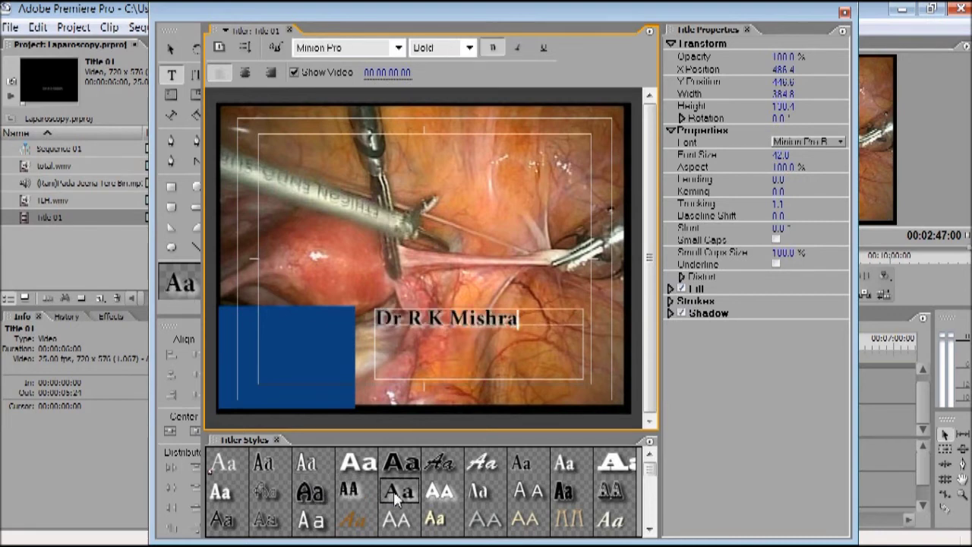
{"action": "left_click", "coordinate": [446, 491]}
{"action": "left_click", "coordinate": [479, 492]}
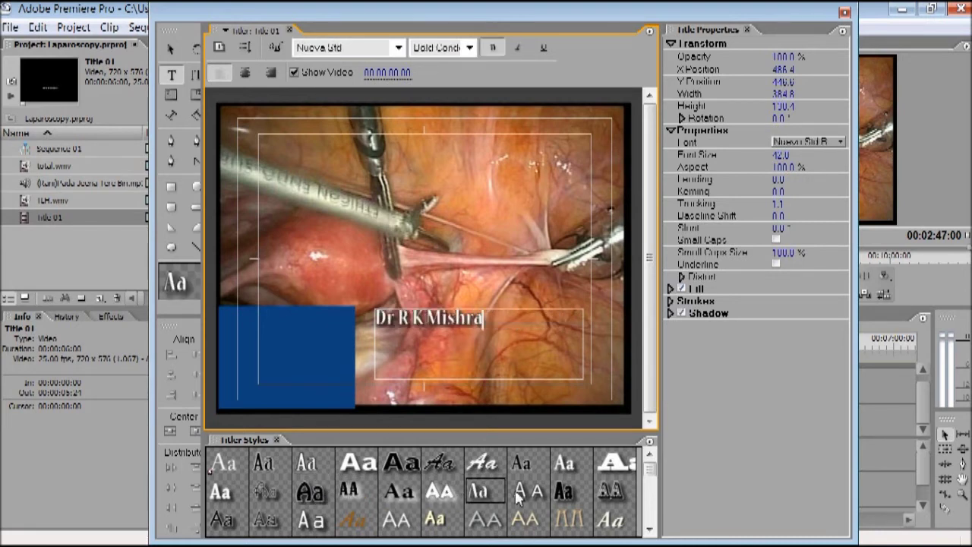
{"action": "left_click", "coordinate": [526, 492]}
{"action": "left_click", "coordinate": [523, 520]}
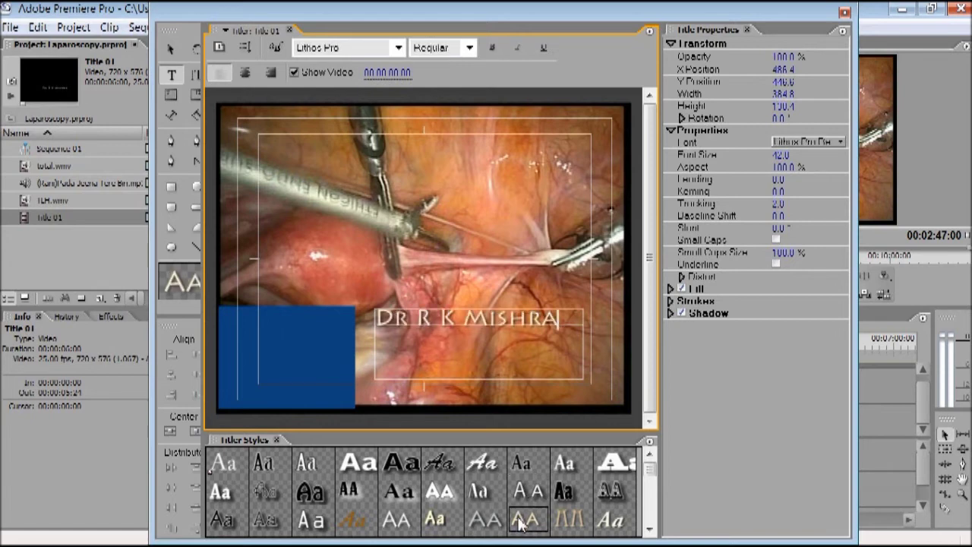
{"action": "left_click", "coordinate": [487, 523]}
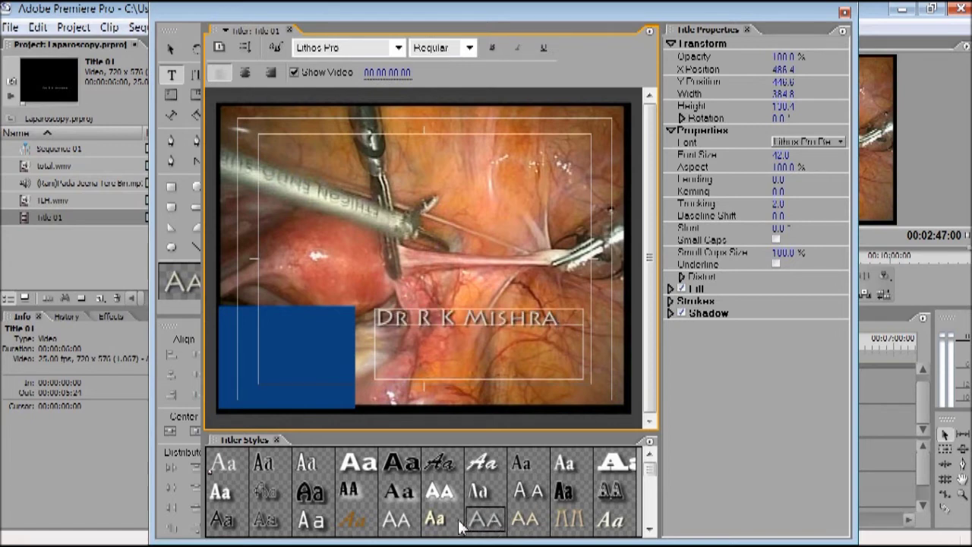
{"action": "left_click", "coordinate": [424, 523]}
{"action": "left_click", "coordinate": [415, 522]}
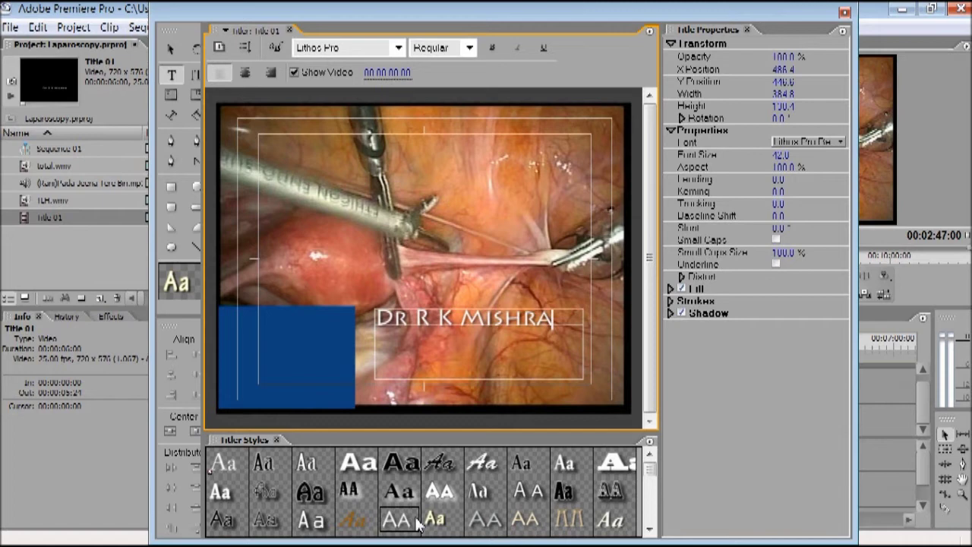
{"action": "left_click", "coordinate": [363, 525]}
{"action": "left_click", "coordinate": [316, 525]}
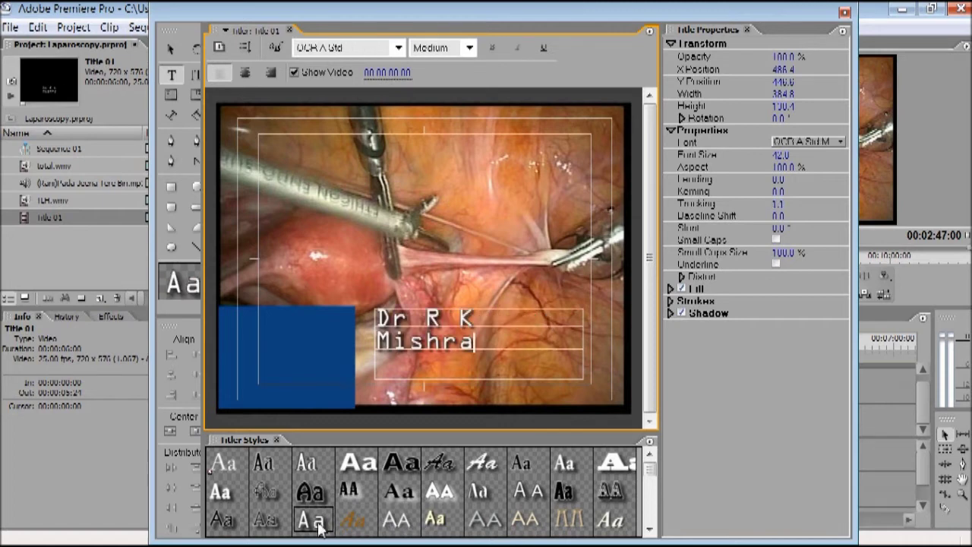
Compare the Hobo Std, Lithos Pro Black and Blackoak Std styles on the name and settle on the white Bell Gothic Std Black style.
{"action": "left_click", "coordinate": [313, 494]}
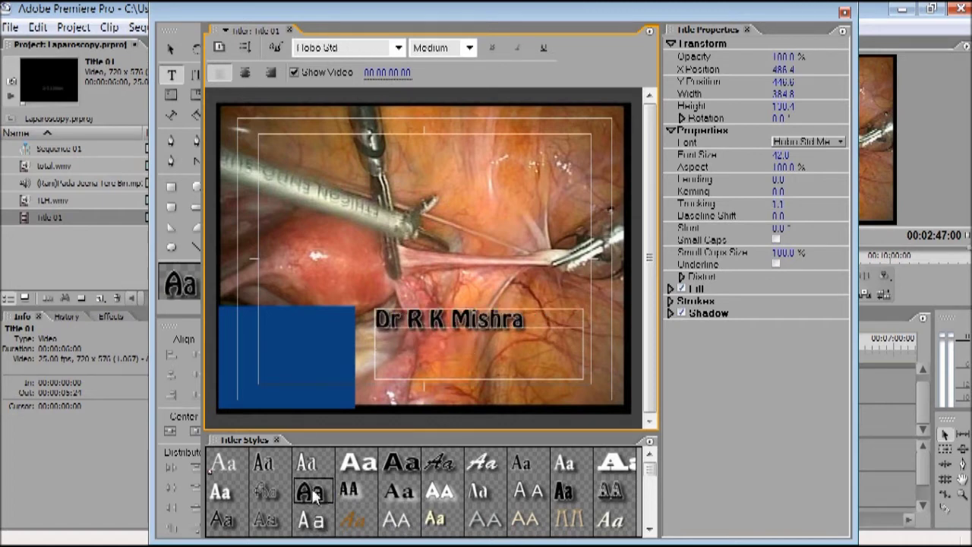
{"action": "left_click", "coordinate": [370, 464]}
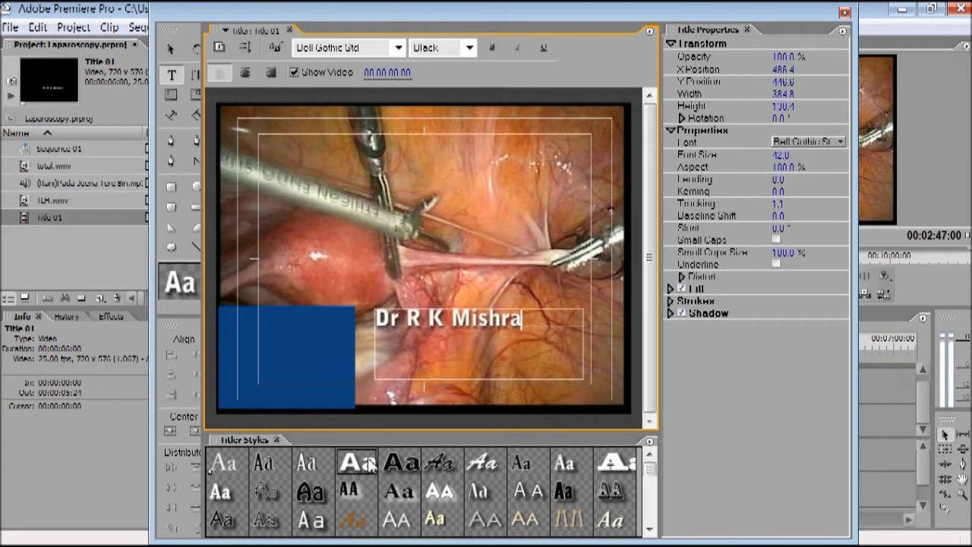
{"action": "left_click", "coordinate": [450, 492]}
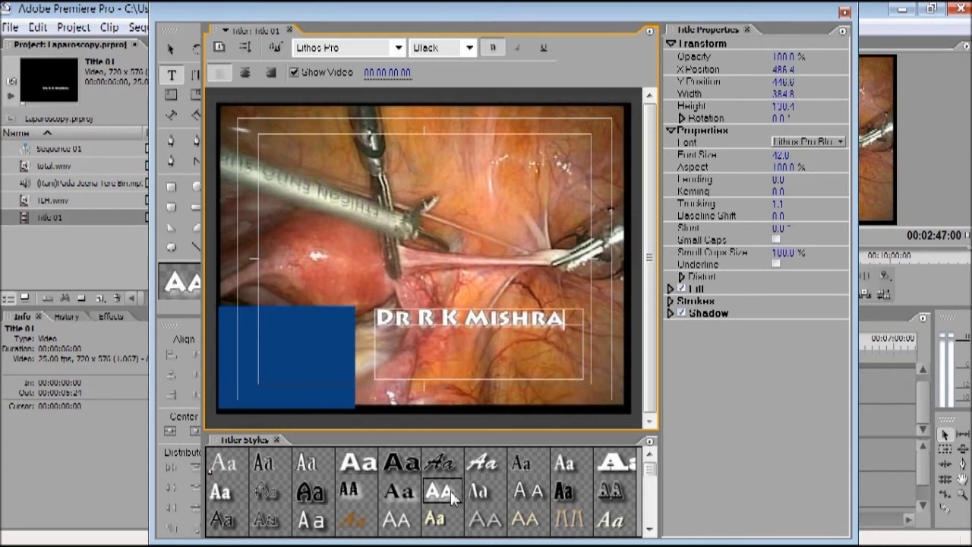
{"action": "left_click", "coordinate": [637, 464]}
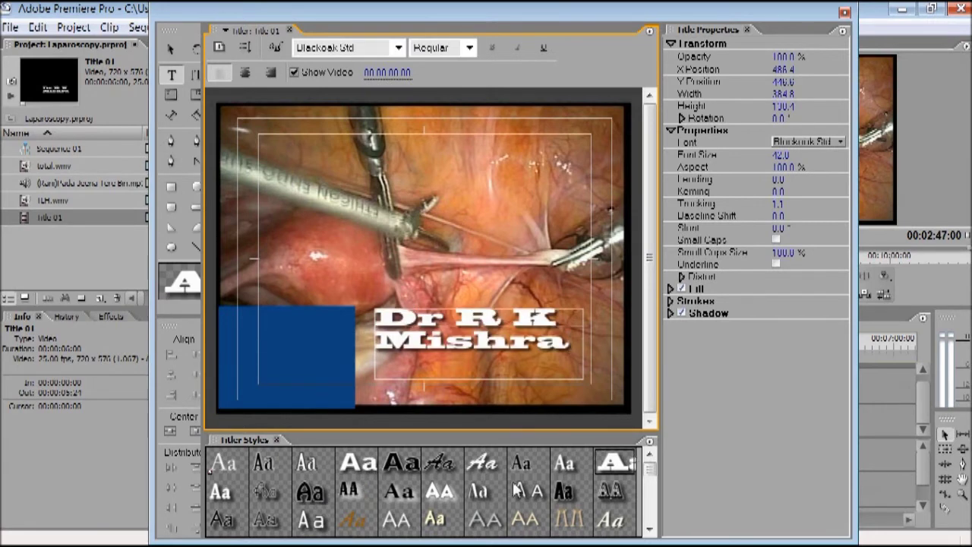
{"action": "left_click", "coordinate": [363, 471]}
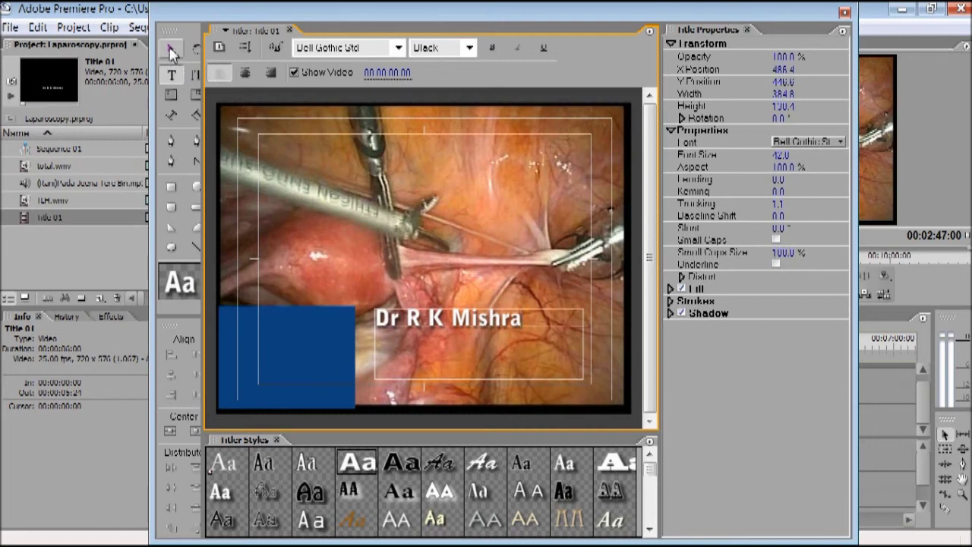
Shrink the name's text box to about 275 wide, move it to the lower-right corner of the frame and close the title editor.
{"action": "left_click", "coordinate": [171, 50]}
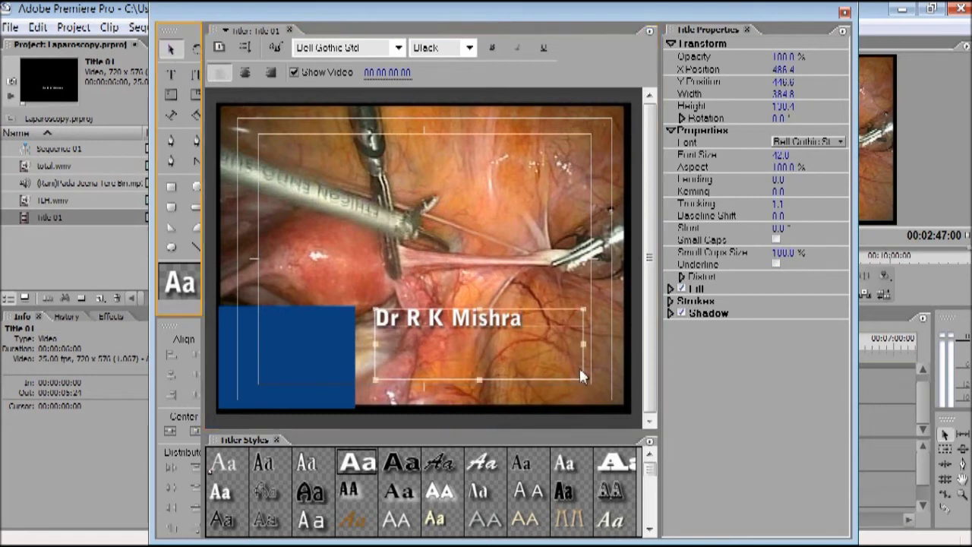
{"action": "left_click_drag", "start_coordinate": [585, 381], "coordinate": [526, 335]}
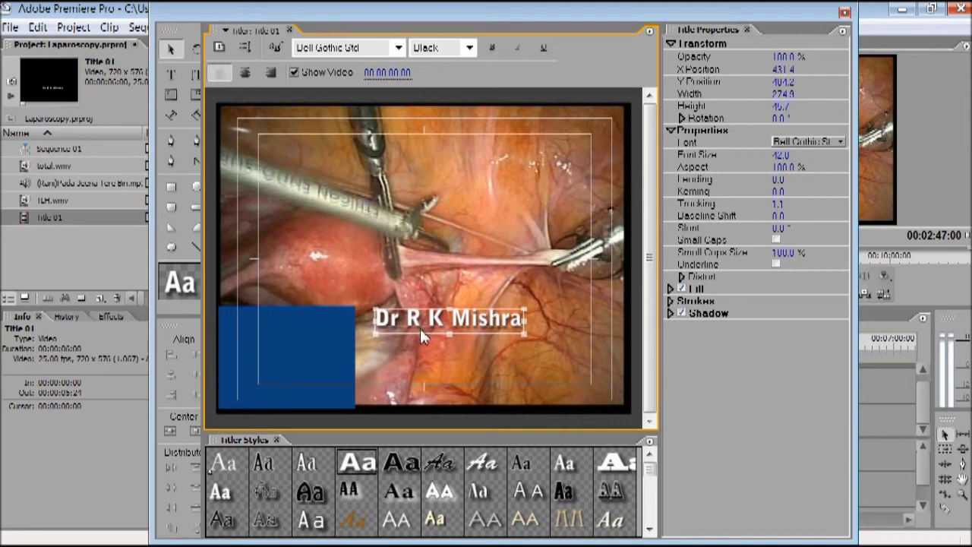
{"action": "left_click_drag", "start_coordinate": [414, 329], "coordinate": [509, 390]}
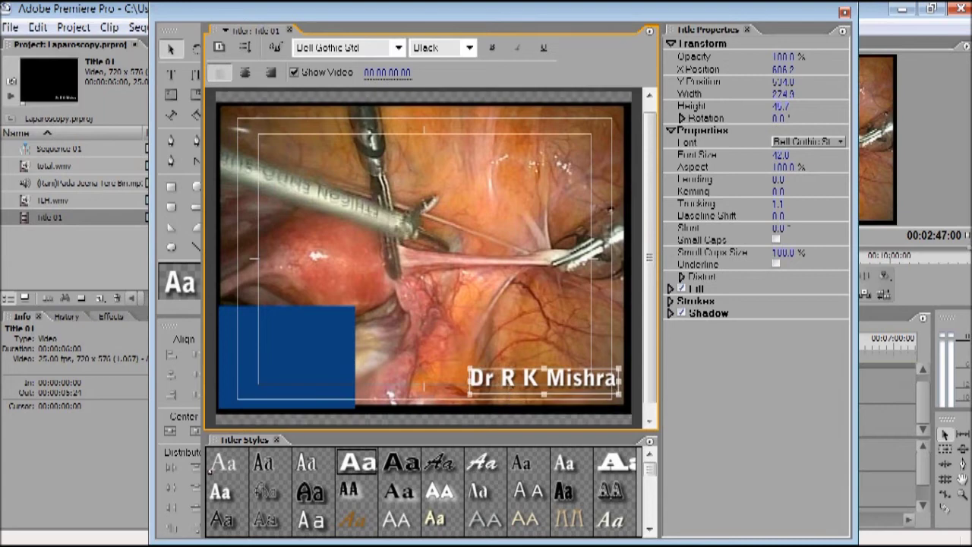
{"action": "left_click", "coordinate": [845, 13]}
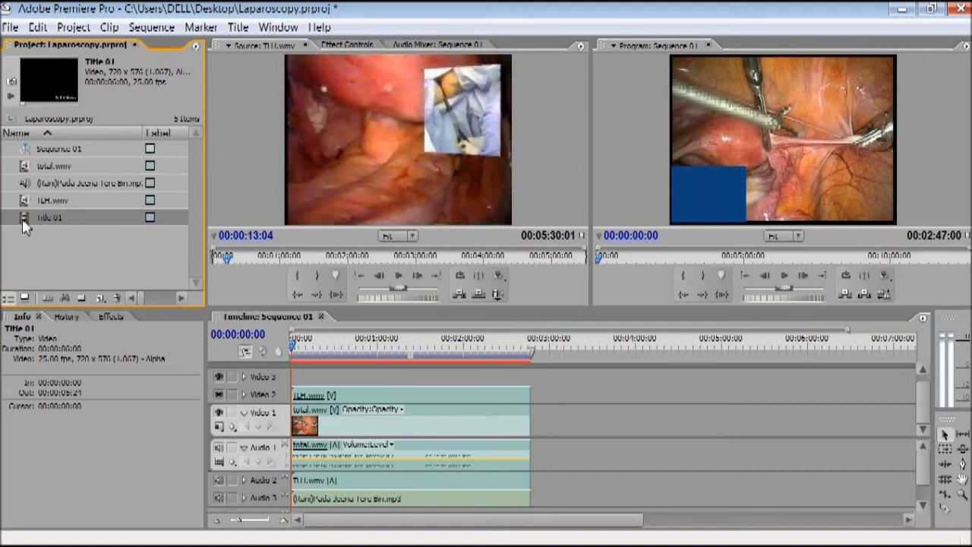
Place Title 01 on the Video 3 track at the sequence start and extend it to the end of the other clips.
{"action": "left_click_drag", "start_coordinate": [191, 325], "coordinate": [296, 380]}
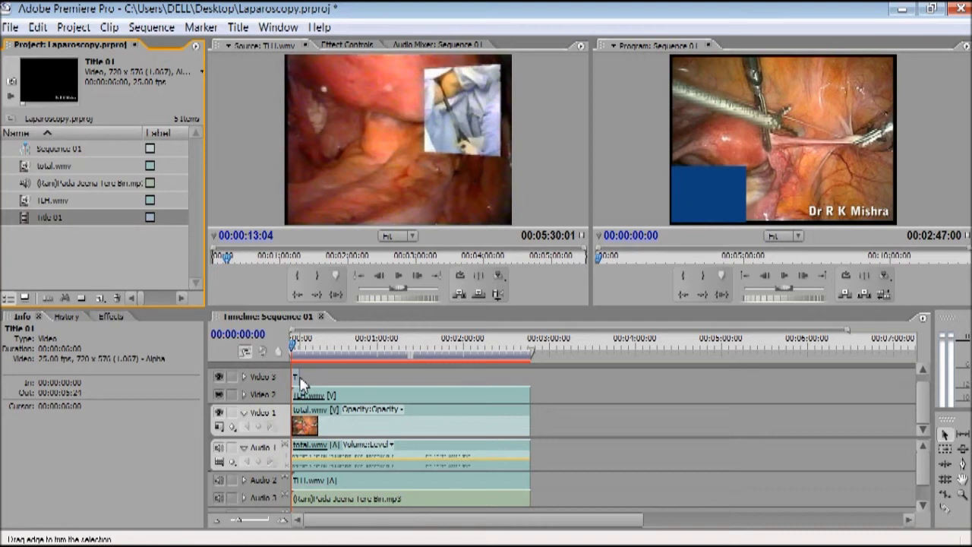
{"action": "left_click_drag", "start_coordinate": [301, 383], "coordinate": [531, 394]}
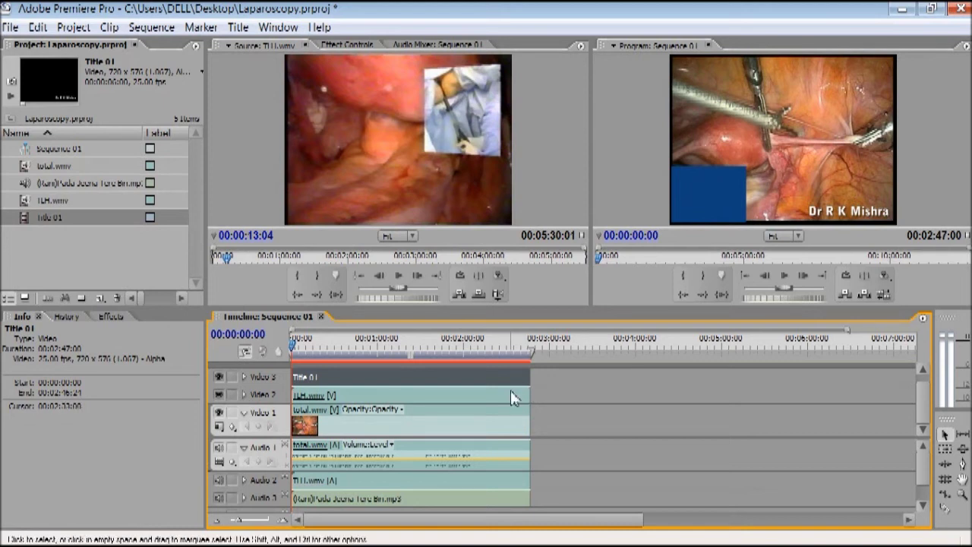
Play the sequence with the title for about 20 seconds and return the playhead to the beginning.
{"action": "left_click", "coordinate": [784, 275]}
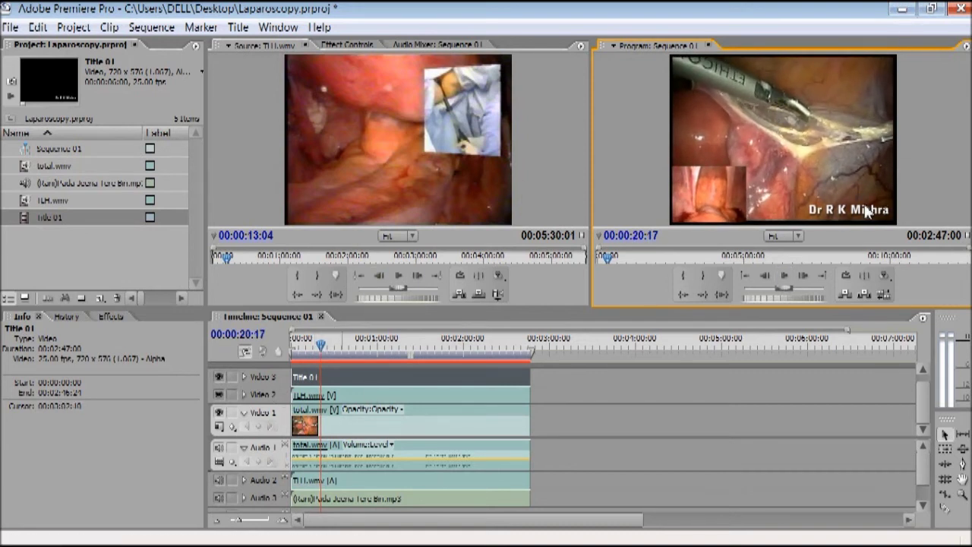
{"action": "left_click", "coordinate": [321, 347]}
{"action": "left_click_drag", "start_coordinate": [321, 351], "coordinate": [293, 357]}
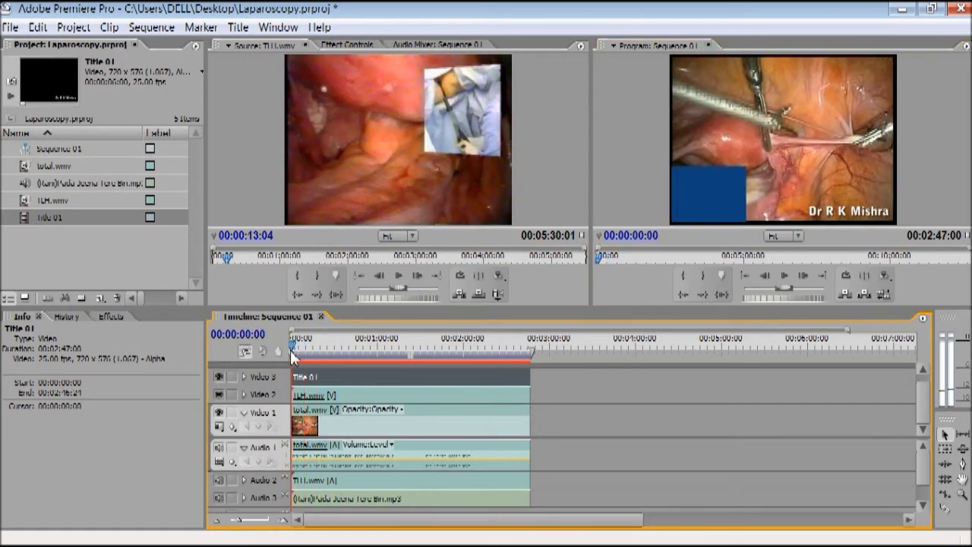
Export the entire sequence with Adobe Media Encoder, accepting the Windows Media format at 720x480 and 29.97 fps with video and audio.
{"action": "left_click", "coordinate": [9, 29]}
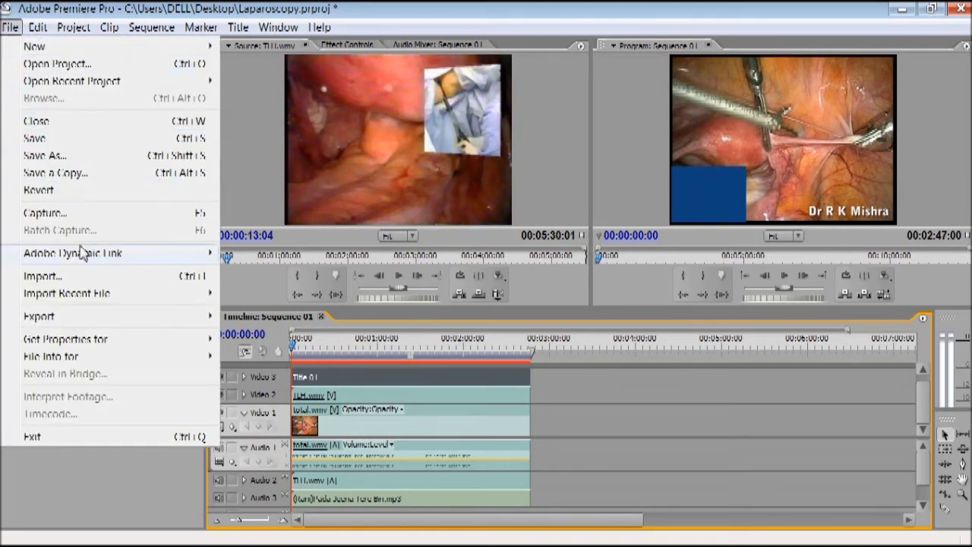
{"action": "mouse_move", "coordinate": [167, 323]}
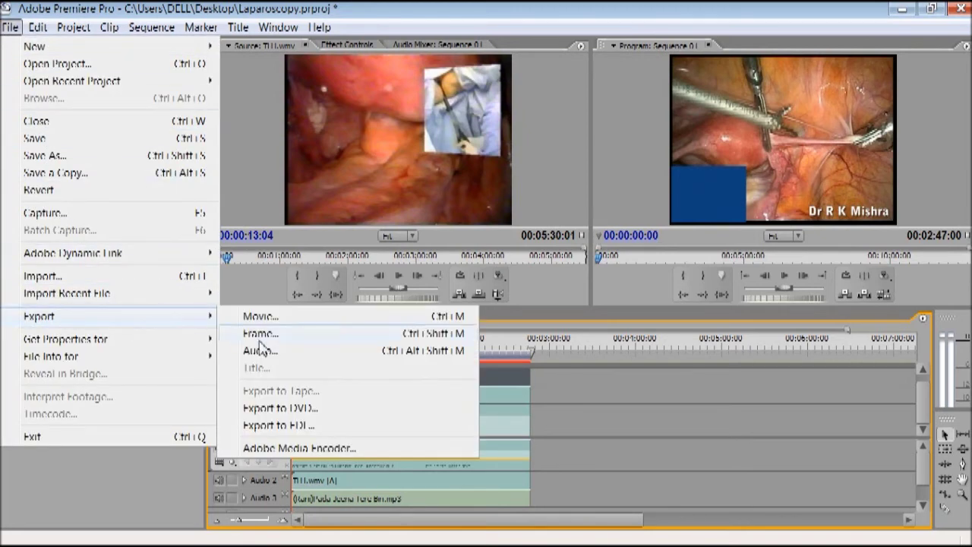
{"action": "left_click", "coordinate": [306, 450]}
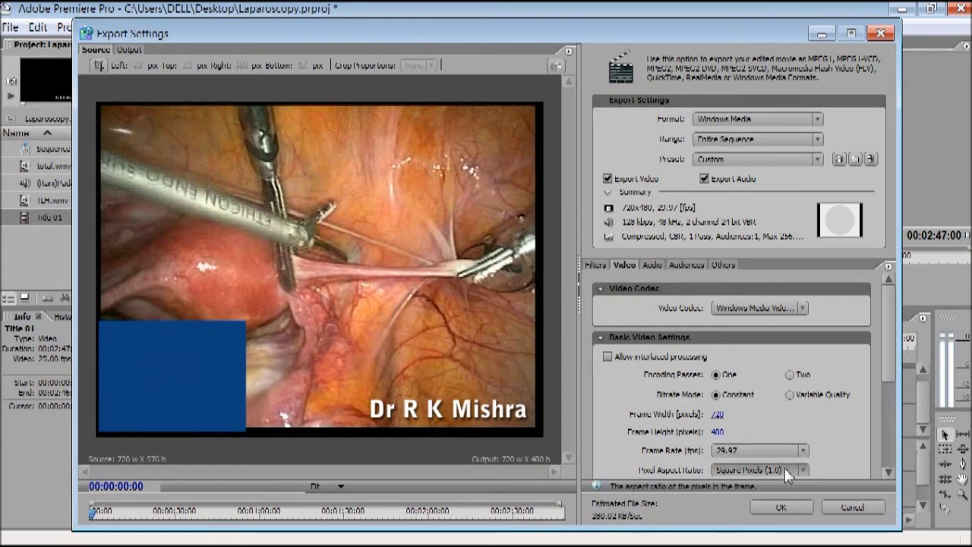
{"action": "left_click", "coordinate": [783, 507]}
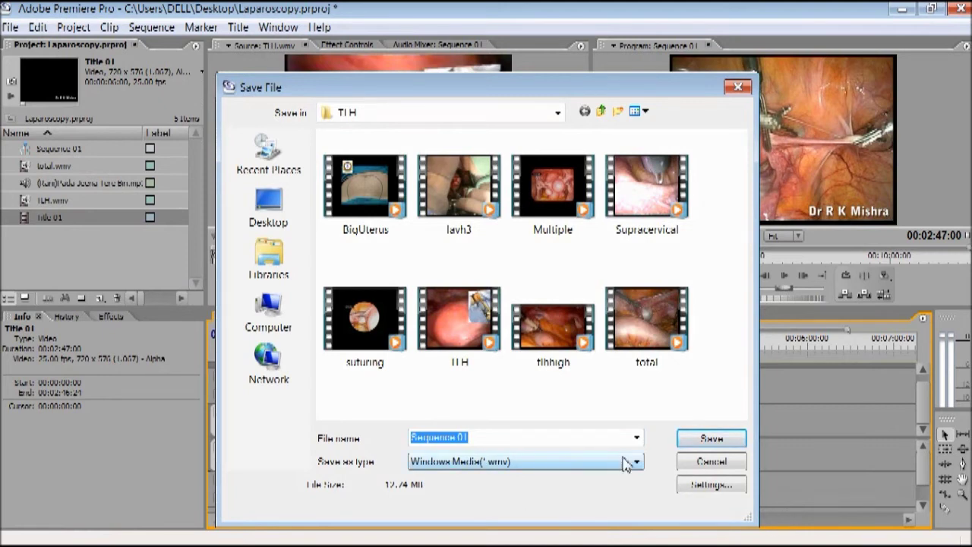
Save the exported movie to the Desktop as Sequence 02, declining to replace the existing Sequence 01.wmv, and start the encoding.
{"action": "left_click", "coordinate": [269, 215]}
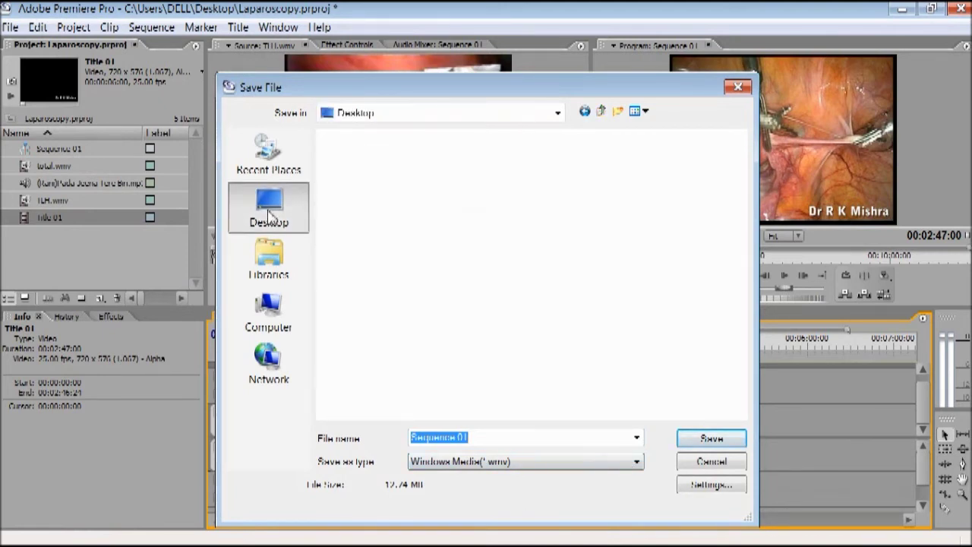
{"action": "left_click", "coordinate": [714, 442]}
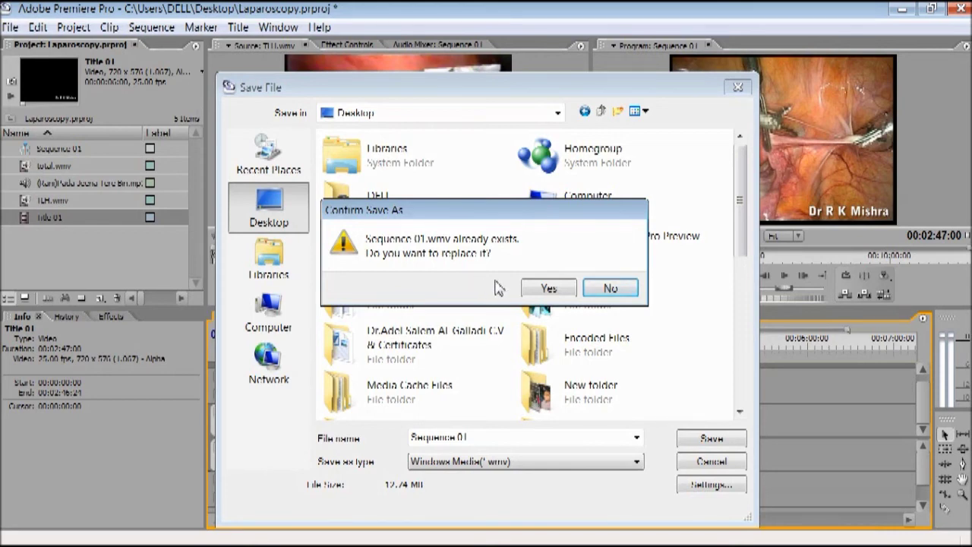
{"action": "left_click", "coordinate": [612, 290]}
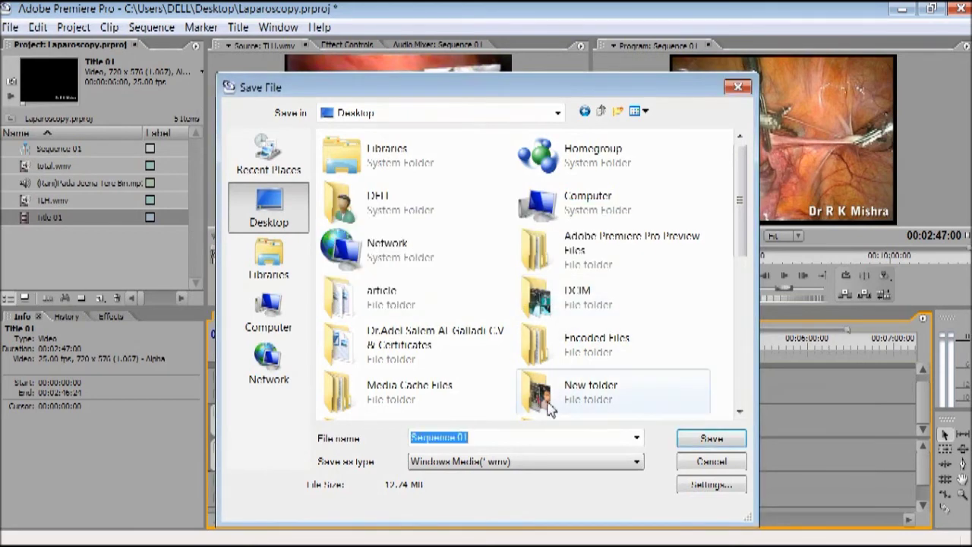
{"action": "left_click", "coordinate": [501, 442]}
{"action": "key", "text": "BackSpace"}
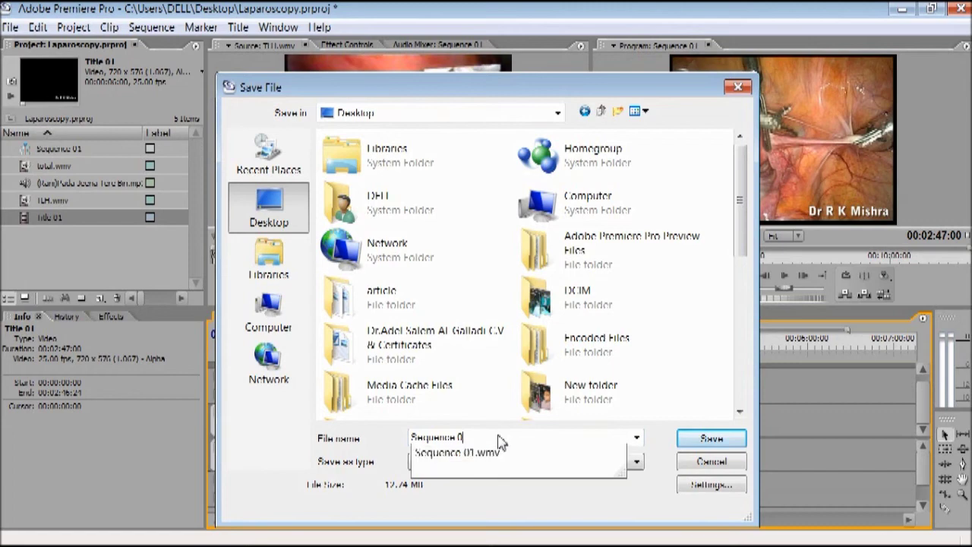
{"action": "type", "text": "2"}
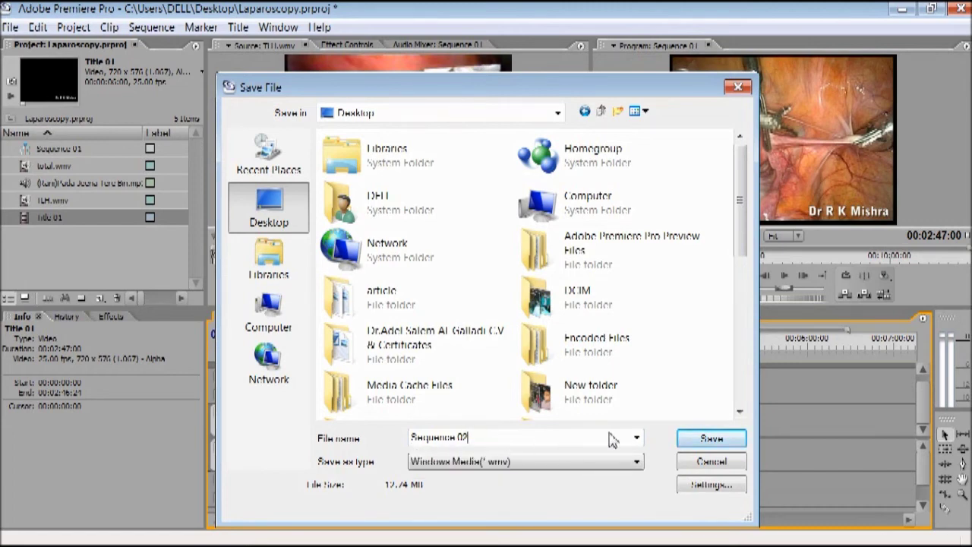
{"action": "left_click", "coordinate": [712, 442]}
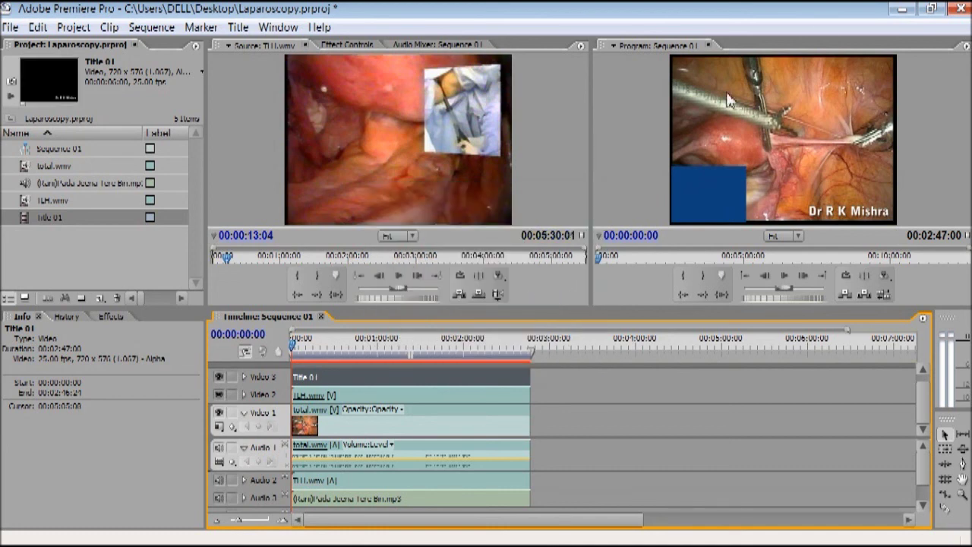
Minimise Premiere Pro and play the exported Sequence 02 movie from the desktop, viewing it maximised and in a window.
{"action": "left_click", "coordinate": [904, 11]}
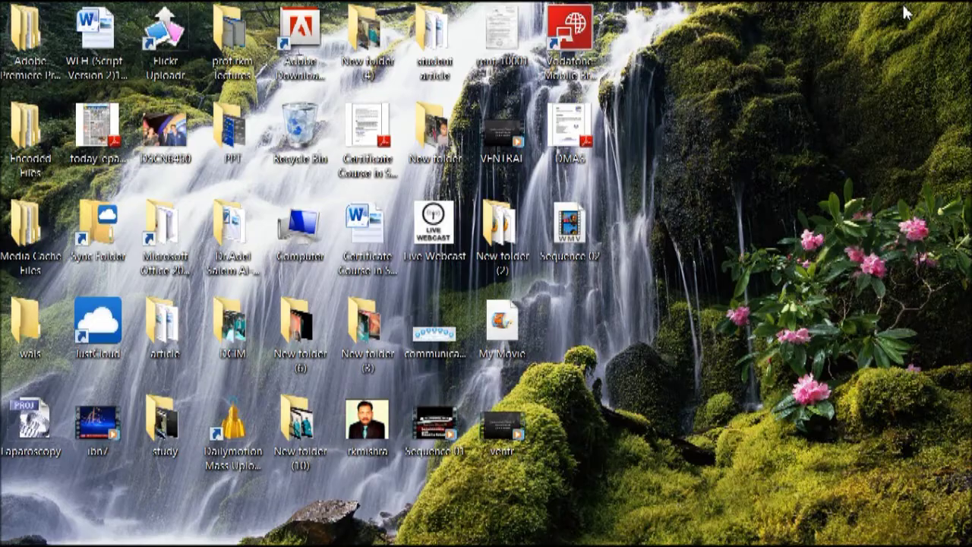
{"action": "double_click", "coordinate": [582, 234]}
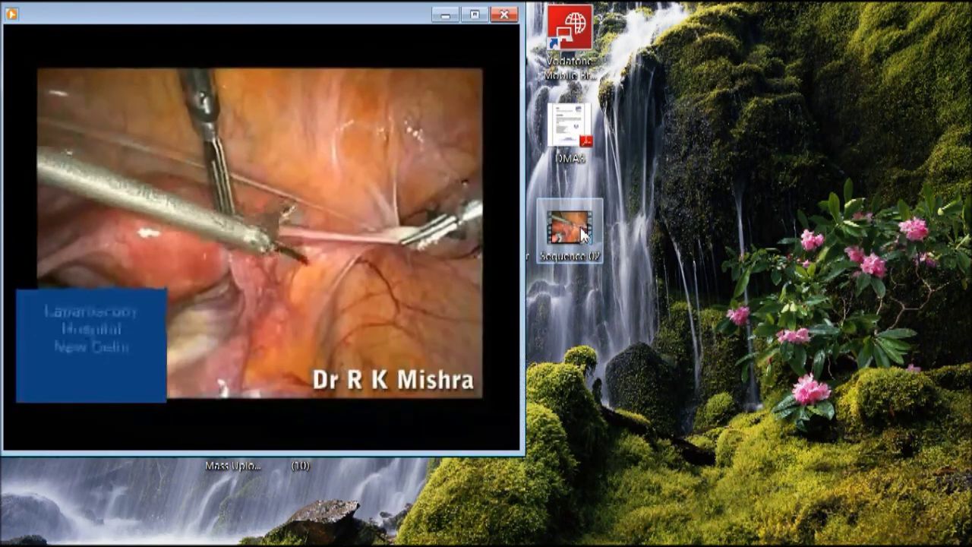
{"action": "left_click", "coordinate": [473, 19]}
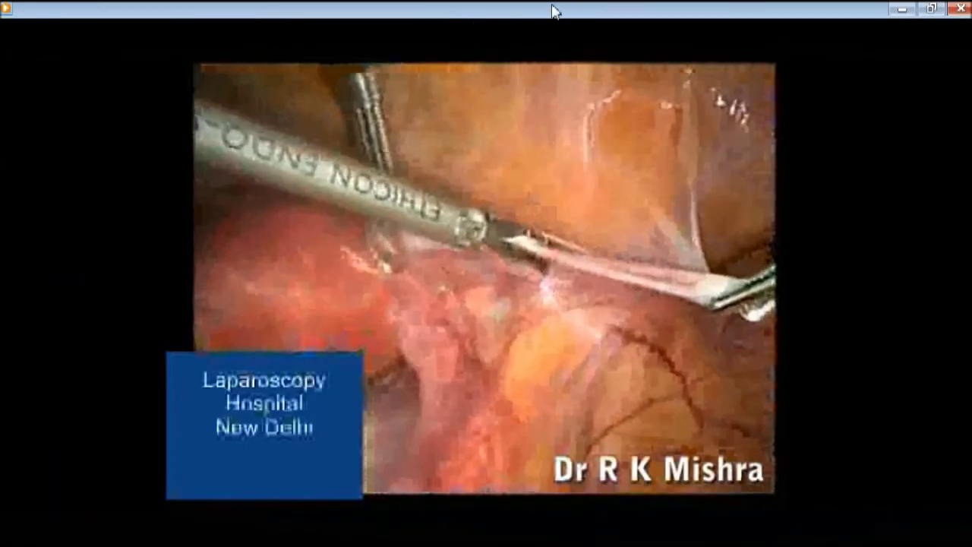
{"action": "left_click", "coordinate": [935, 15]}
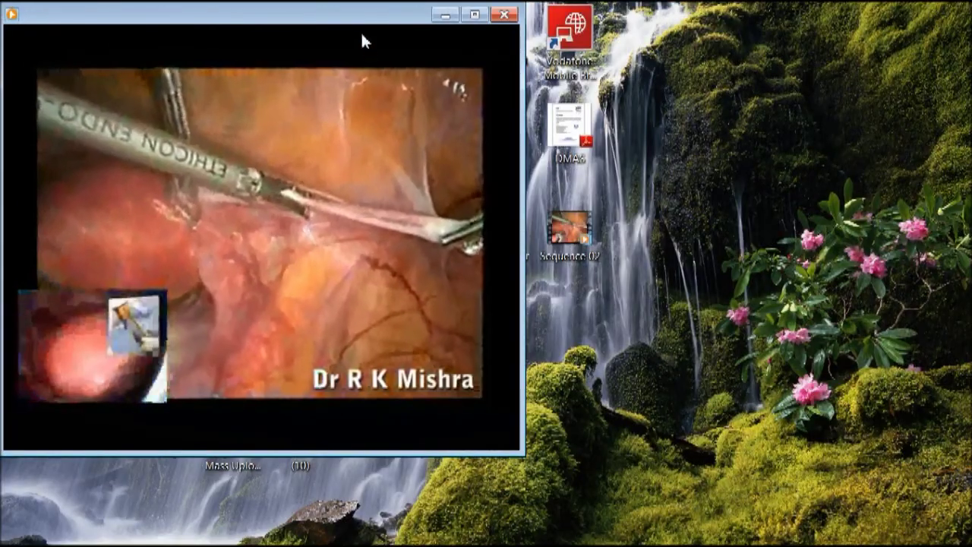
{"action": "left_click_drag", "start_coordinate": [352, 24], "coordinate": [547, 67]}
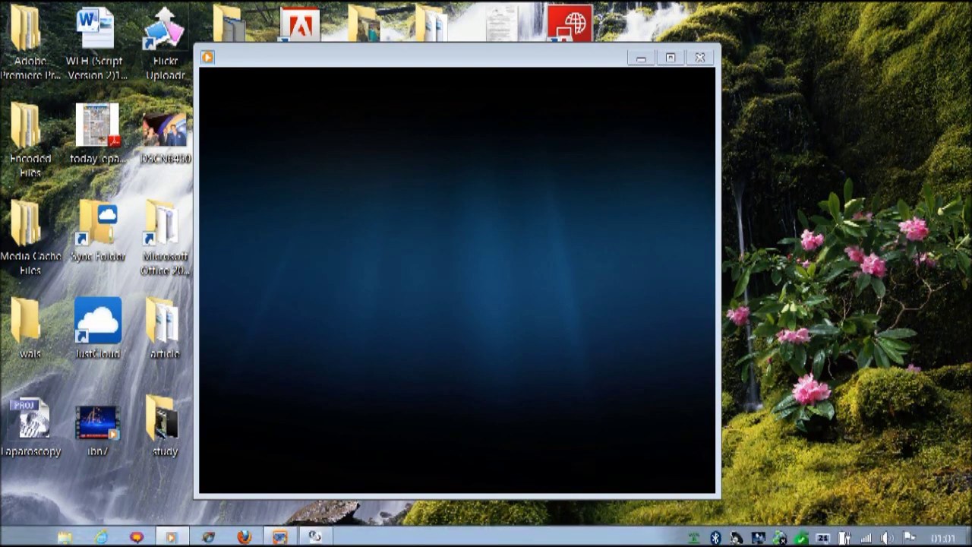
Switch back to Premiere Pro and close it, saving the changes to Laparoscopy.prproj.
{"action": "left_click", "coordinate": [316, 537]}
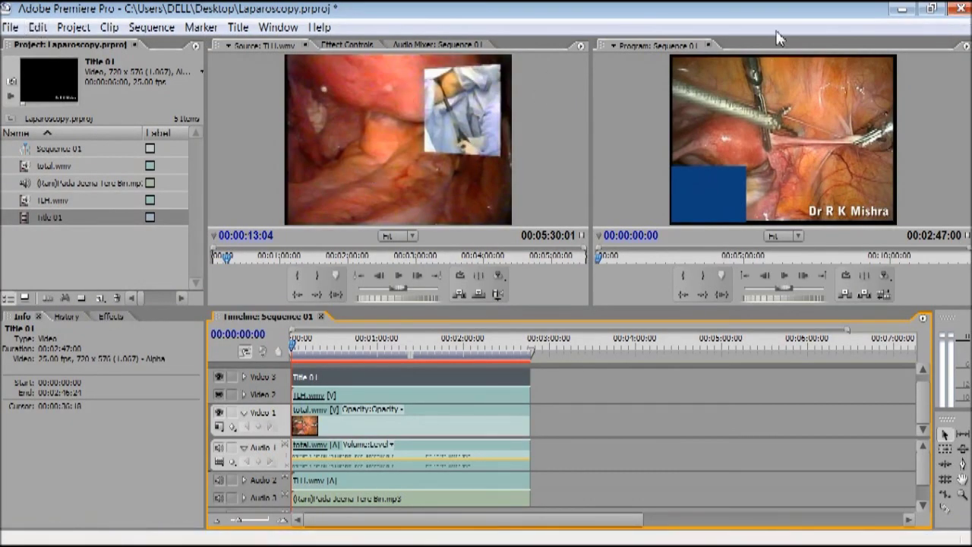
{"action": "left_click", "coordinate": [956, 8]}
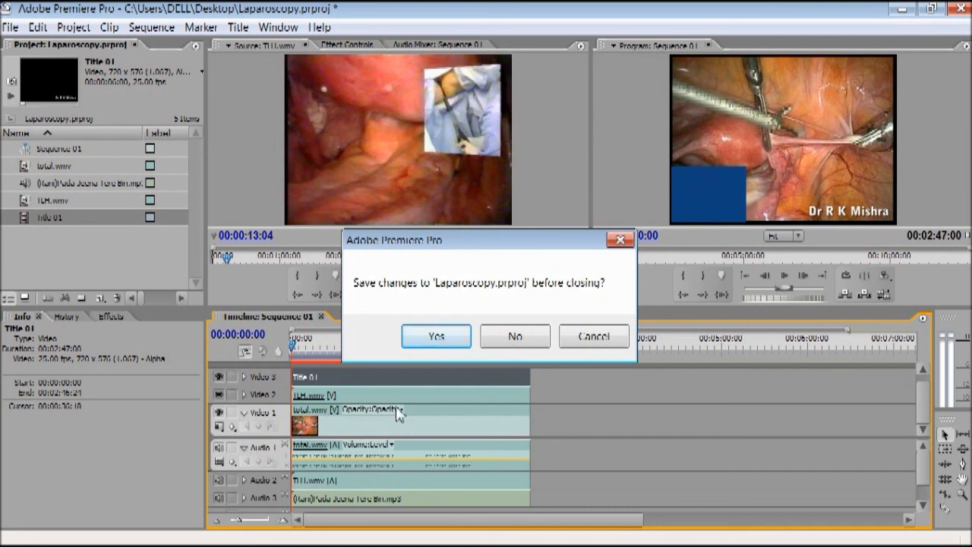
{"action": "left_click", "coordinate": [437, 338]}
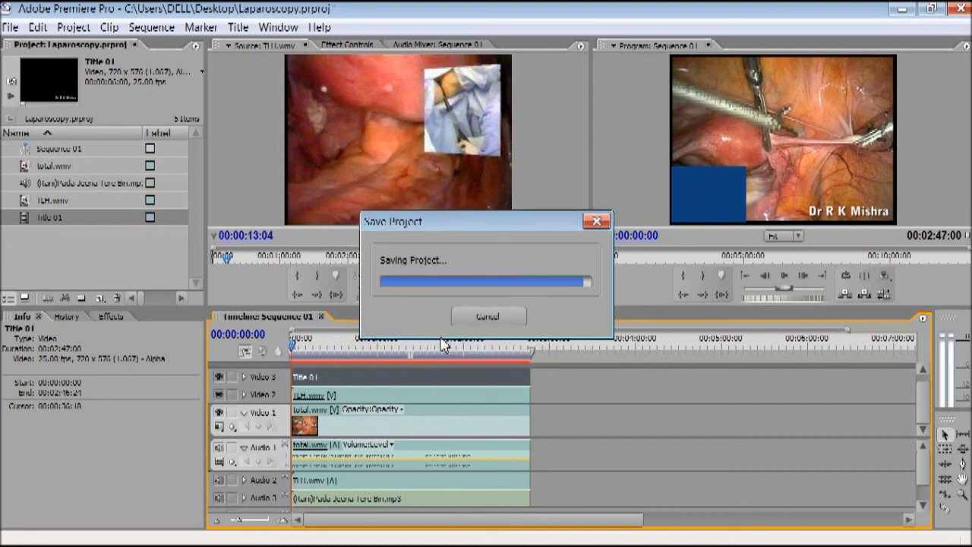